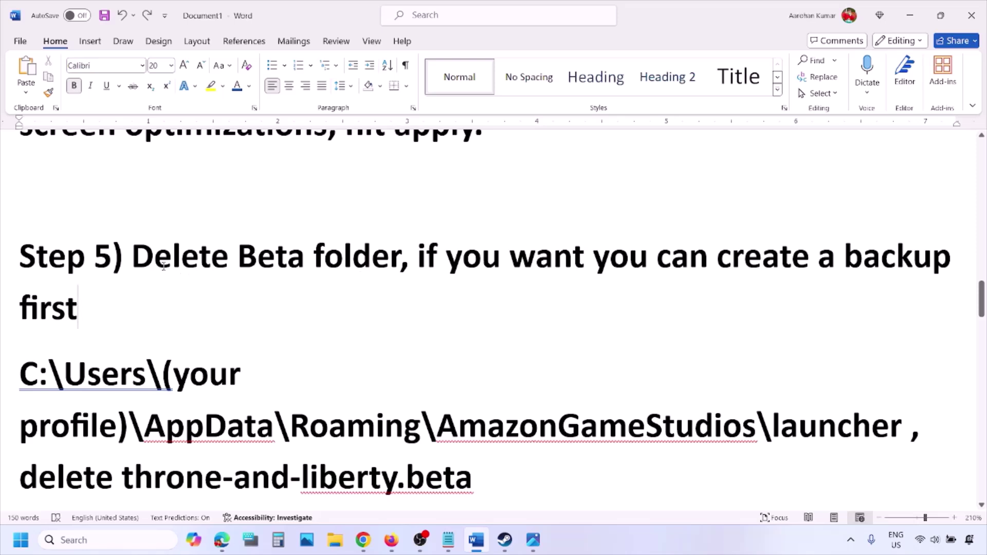
- Review the Step 5 instructions on deleting the Beta folder and the start of its C:\Users path
drag(132, 257, 401, 260)
scroll(335, 254, down, 2)
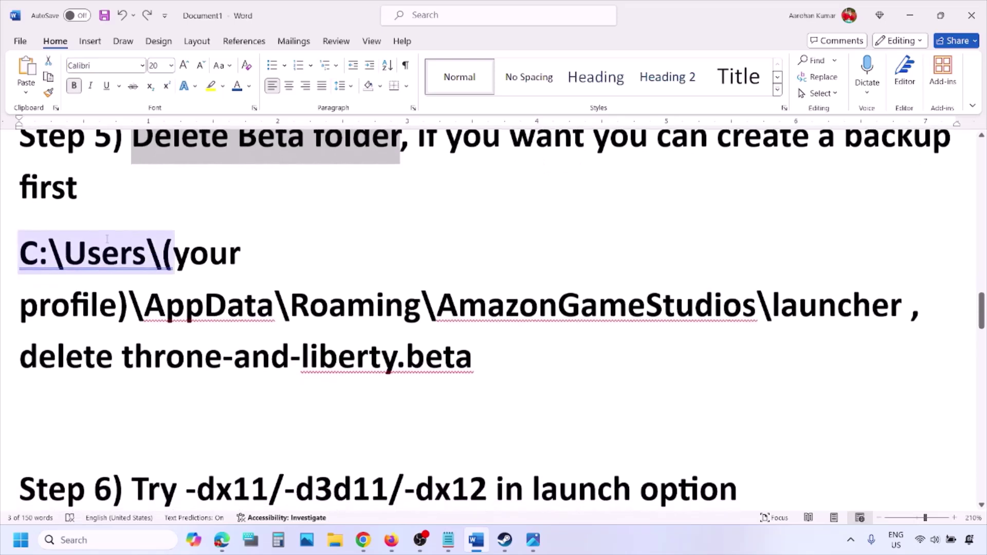
drag(33, 252, 258, 255)
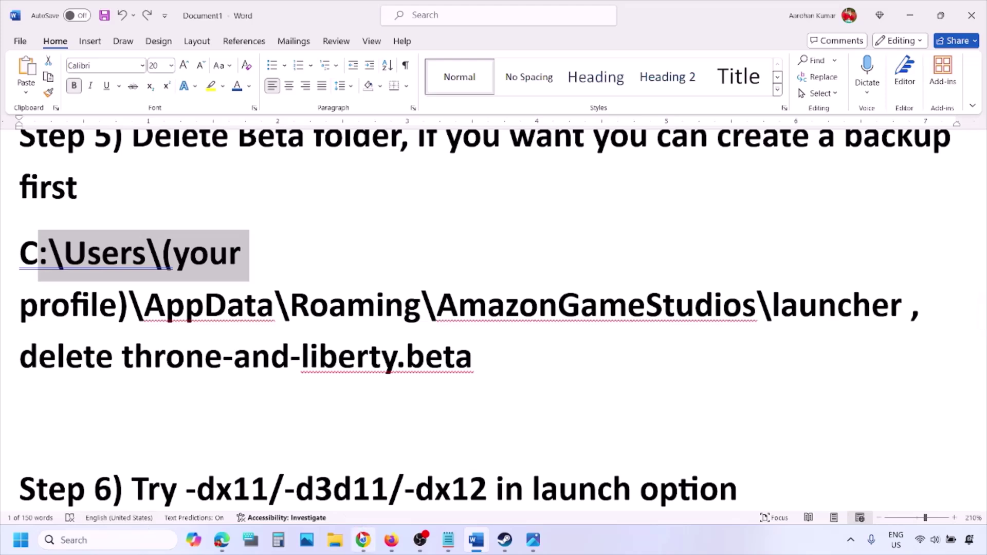
- Switch to File Explorer and open the user profile folder under C:\Users
right_click(334, 539)
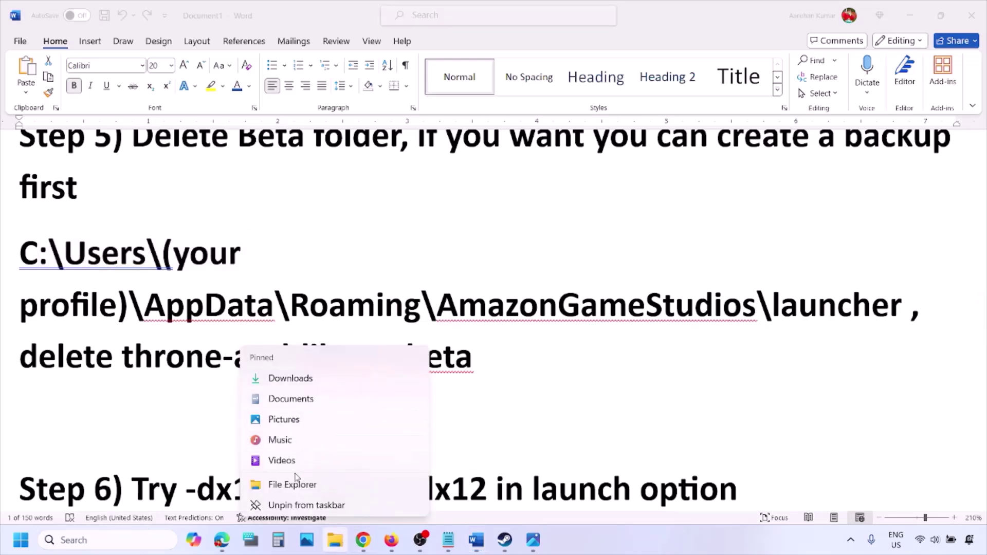
click(292, 484)
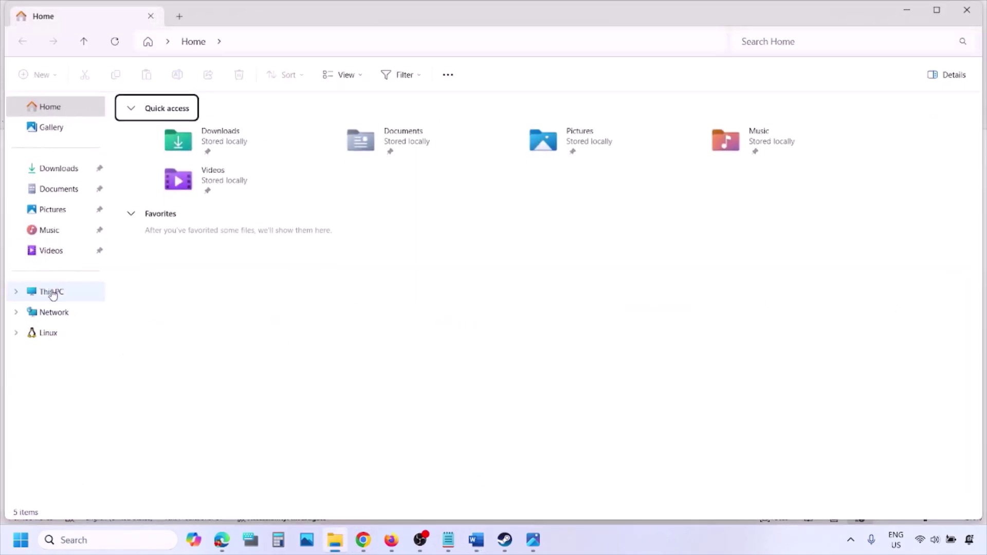
click(52, 292)
click(230, 140)
double_click(230, 140)
scroll(209, 326, down, 3)
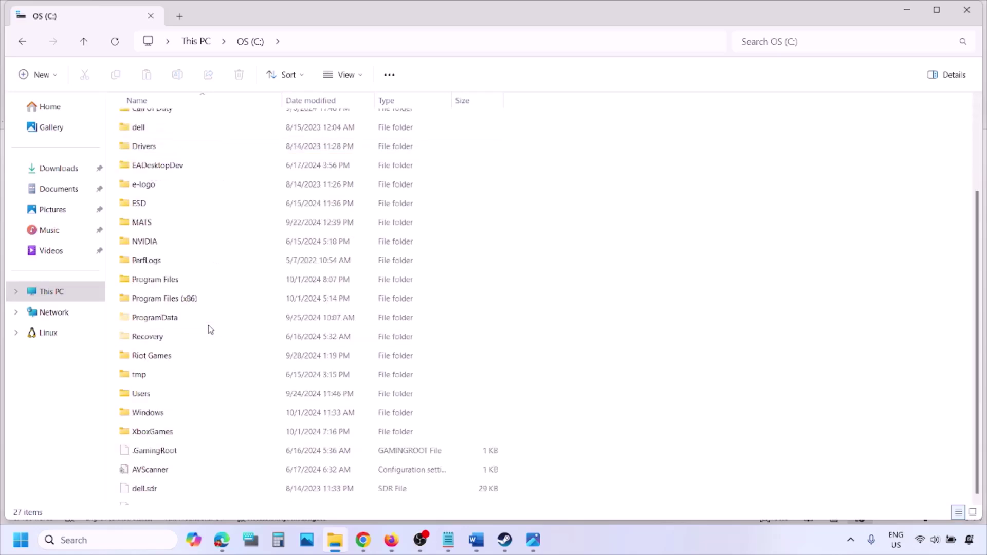
double_click(149, 385)
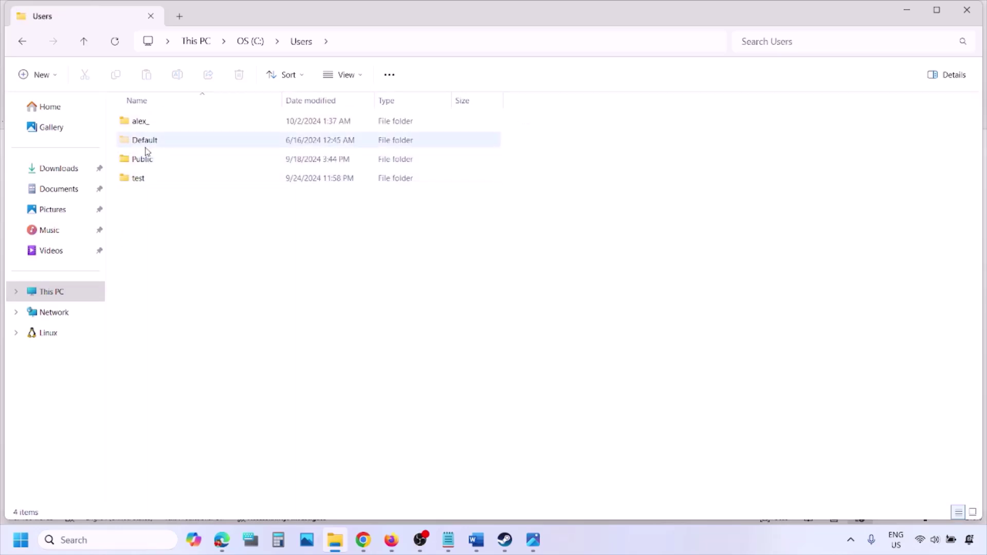
click(142, 123)
double_click(174, 123)
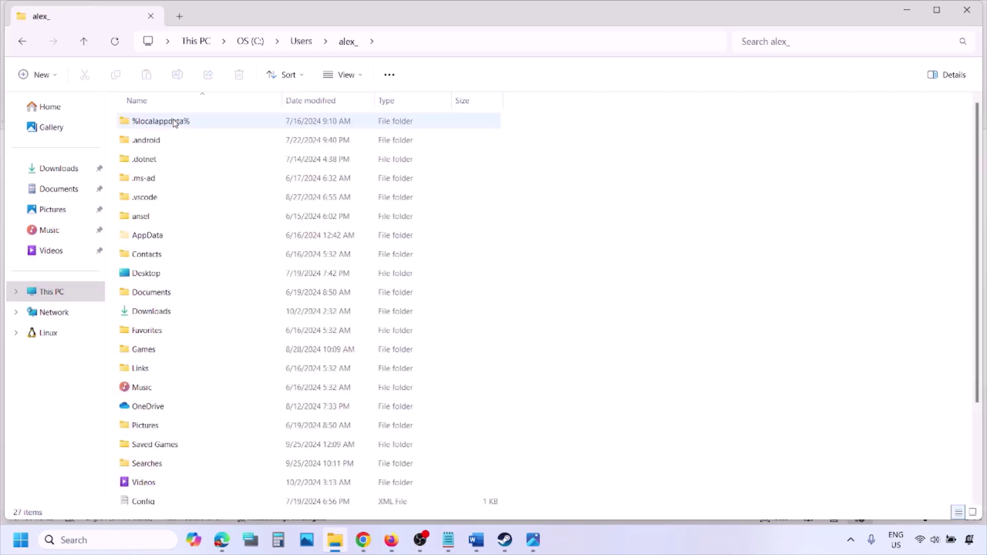
- Check that the Hidden items display option is available for the profile folder, and open AppData
click(157, 240)
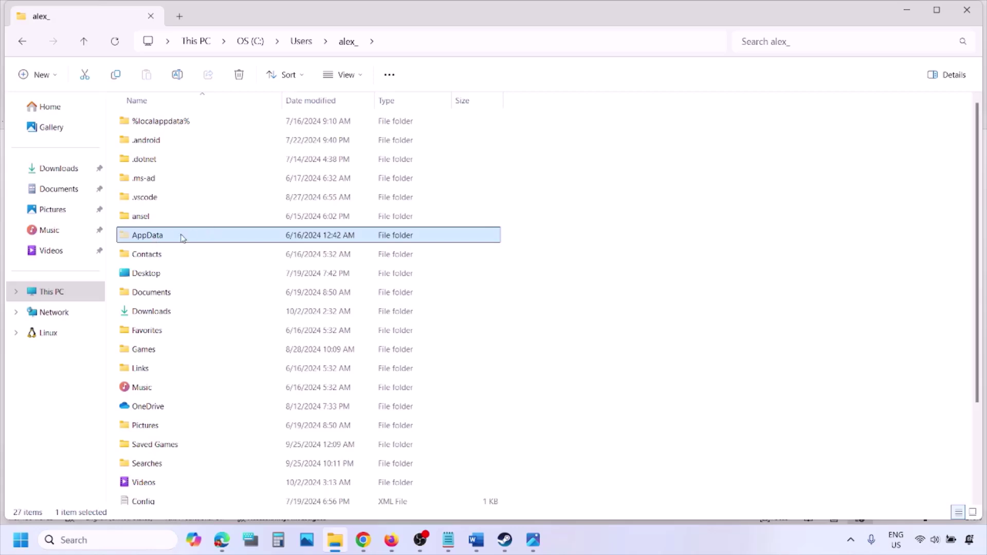
click(365, 77)
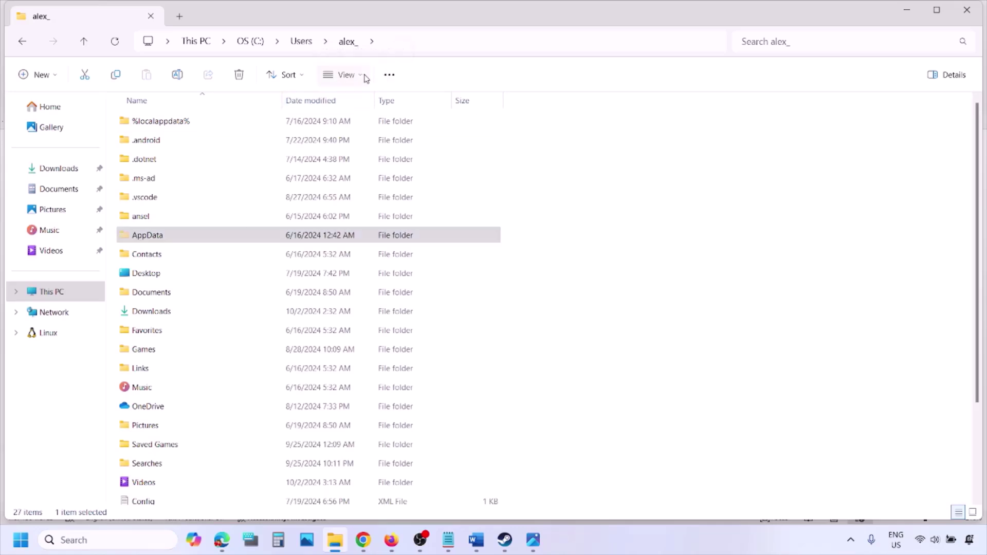
mouse_move(353, 315)
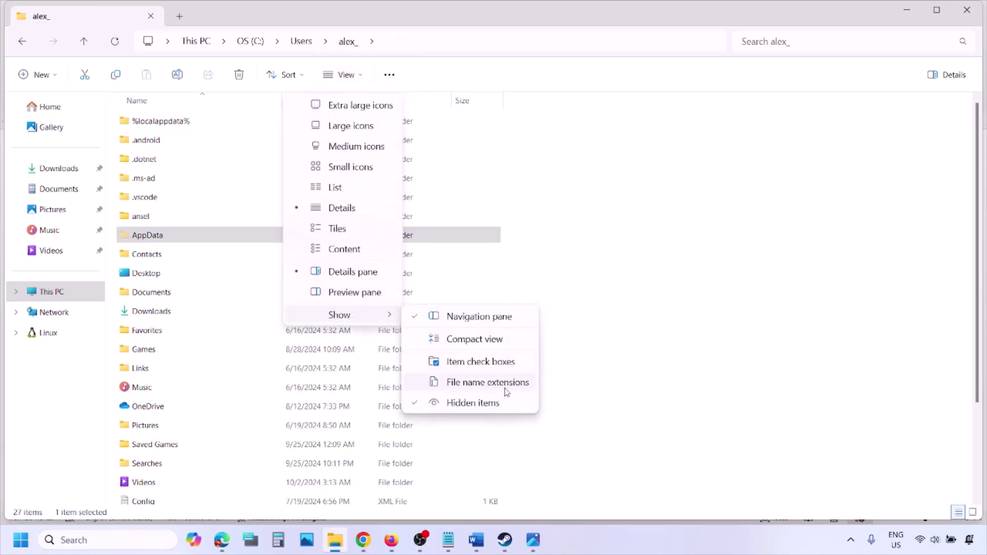
click(203, 241)
double_click(203, 241)
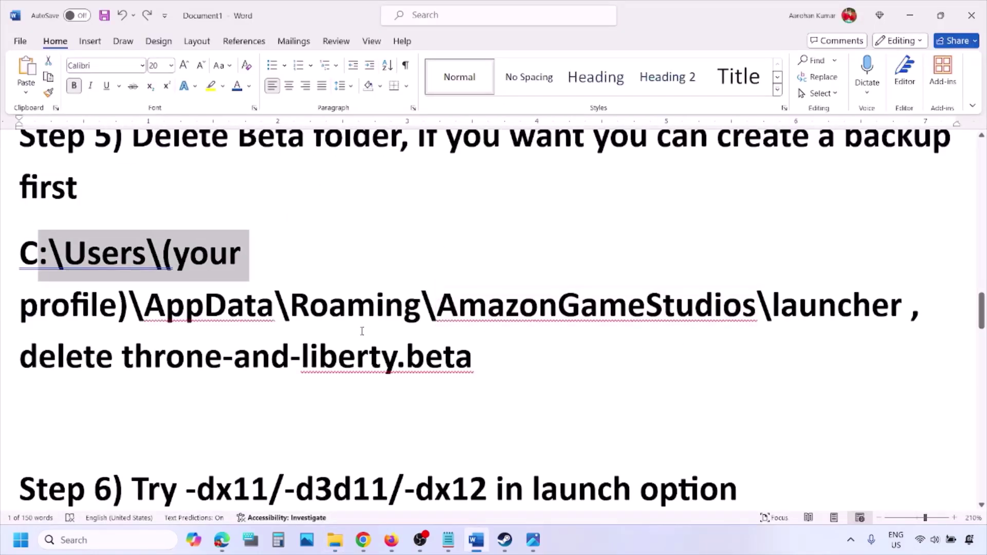
- Switch to the Word notes and review the Roaming\AmazonGameStudios\launcher path and the throne-and-liberty.beta folder to delete
drag(302, 304, 902, 307)
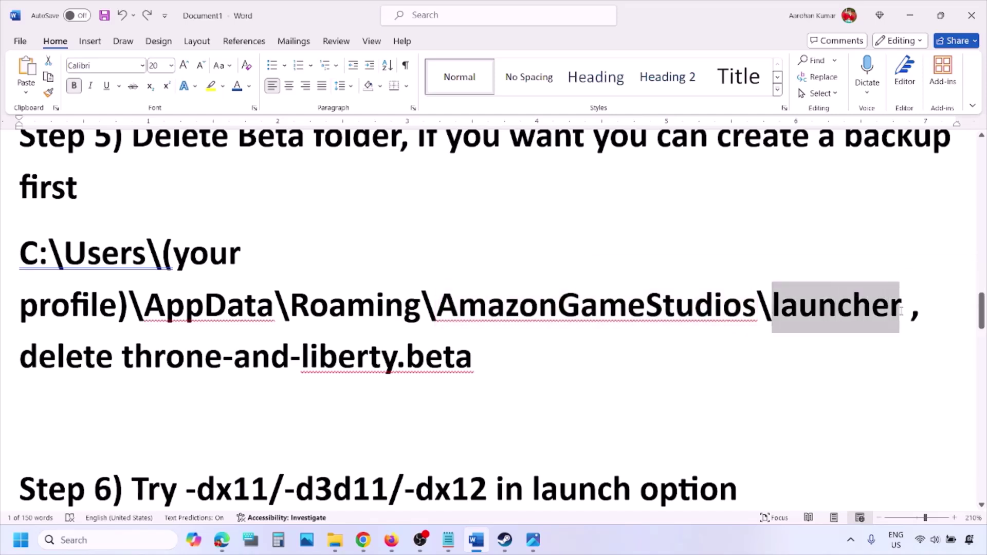
drag(509, 344, 406, 360)
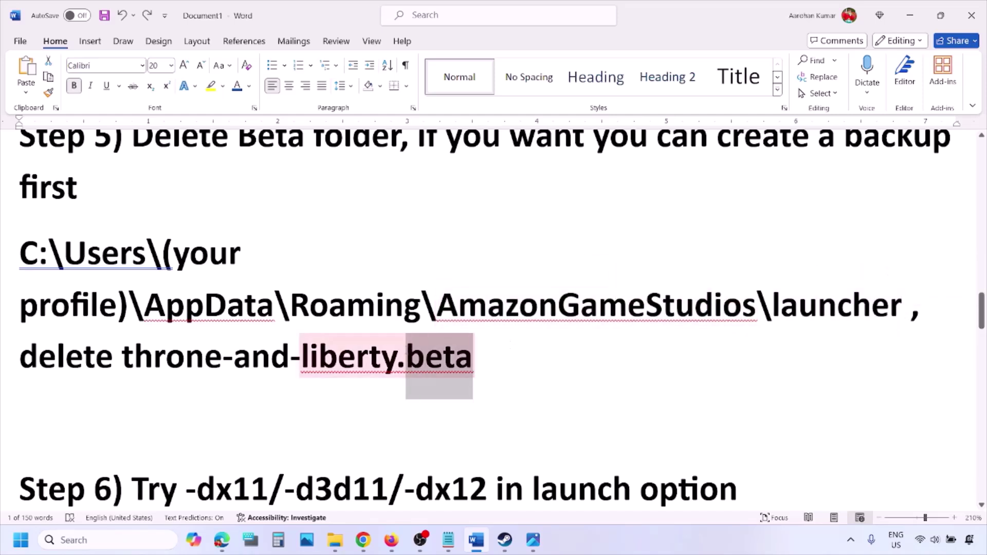
scroll(345, 260, up, 1)
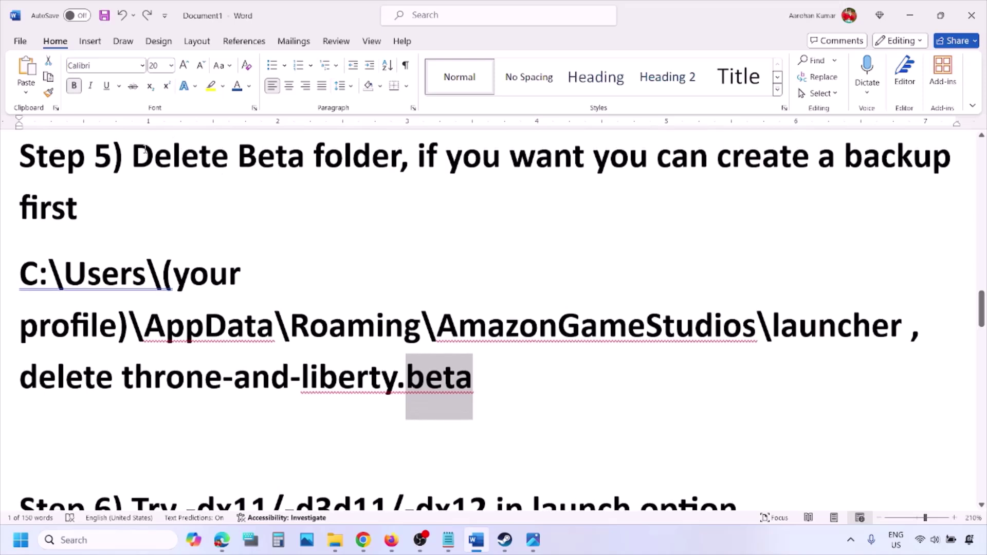
drag(142, 154, 368, 177)
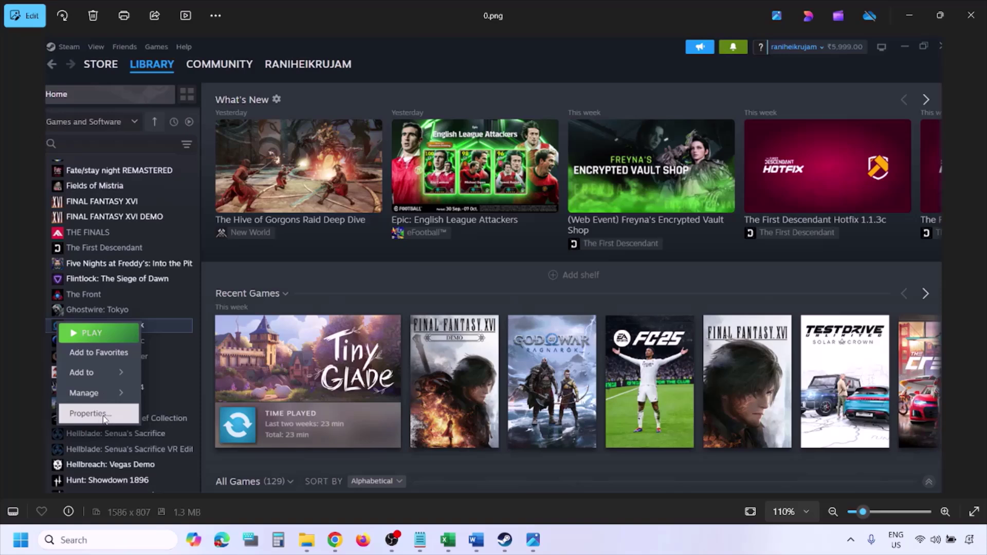
- Examine the Steam Library screenshot and the written instructions for opening the game's Properties
scroll(355, 321, down, 1)
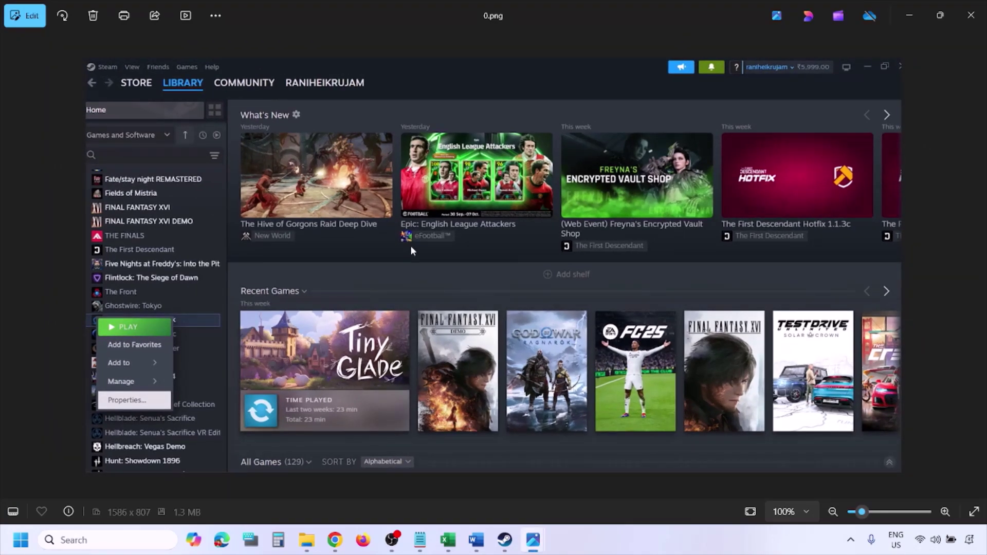
key(Right)
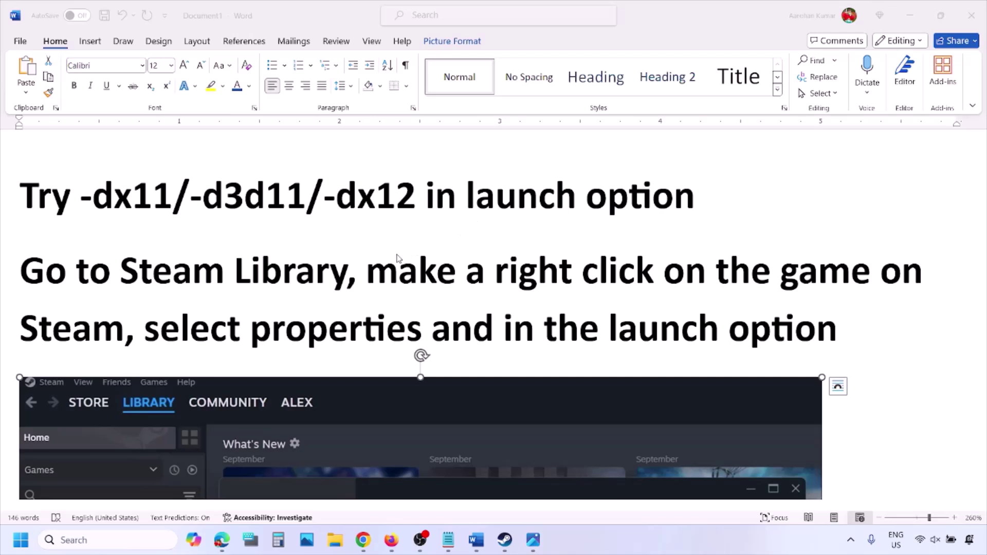
scroll(265, 303, down, 3)
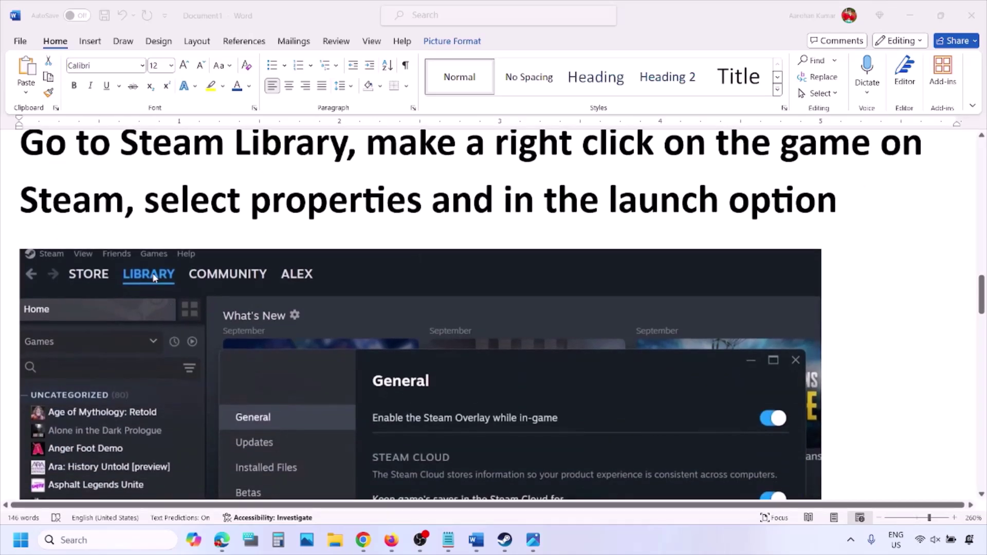
key(alt+Tab)
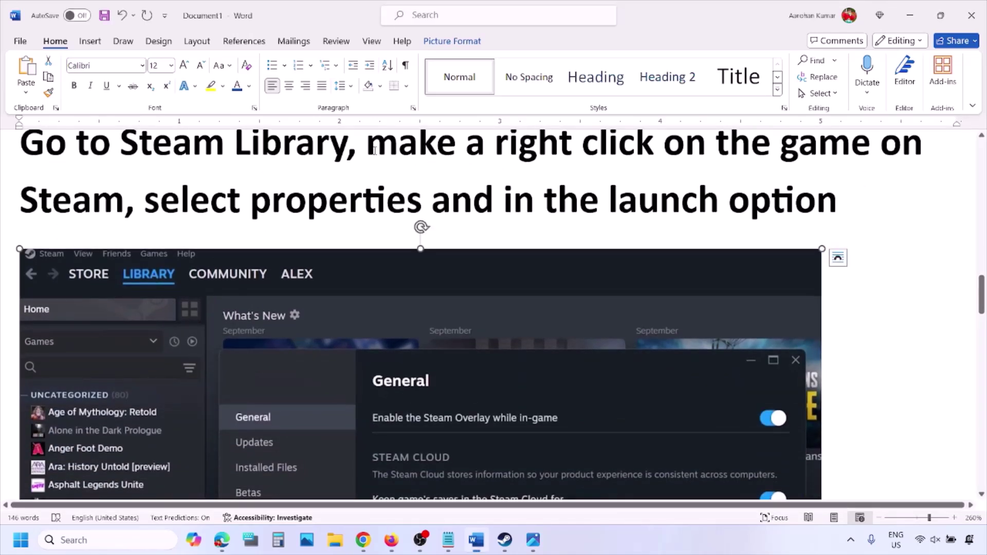
drag(371, 149, 880, 149)
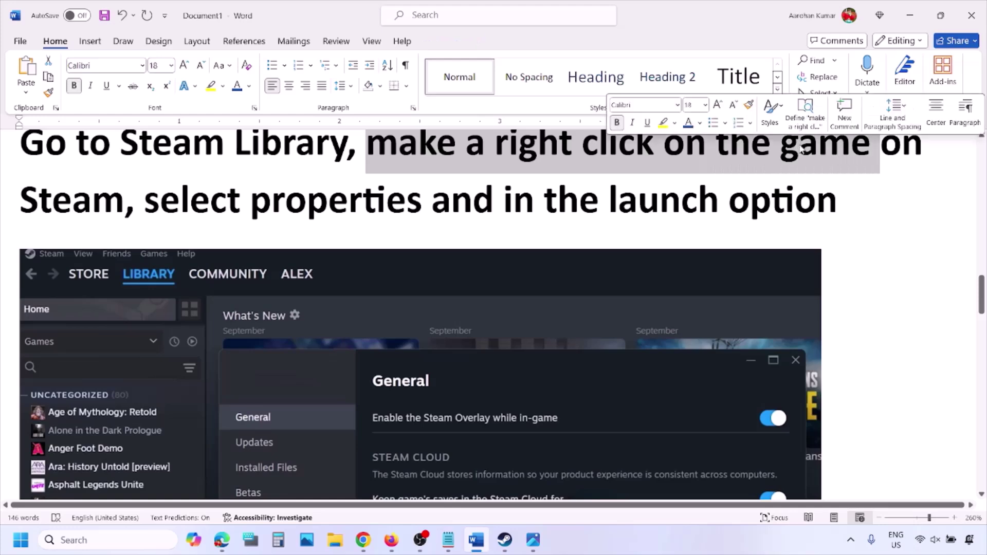
drag(242, 201, 430, 201)
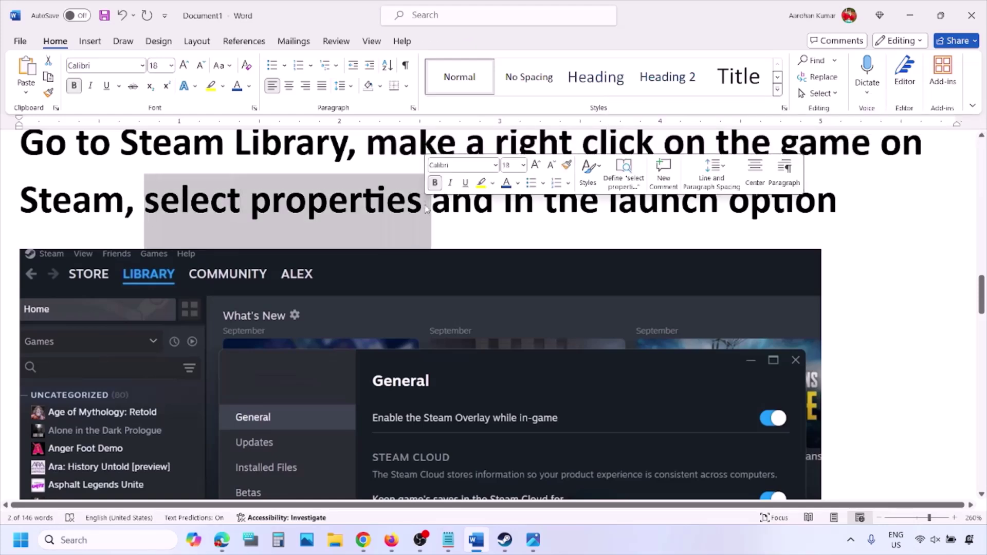
- Examine the Launch Options example images in the notes, including the -dx11 and -d3d11 entries
scroll(425, 202, down, 7)
scroll(425, 206, up, 2)
right_click(427, 174)
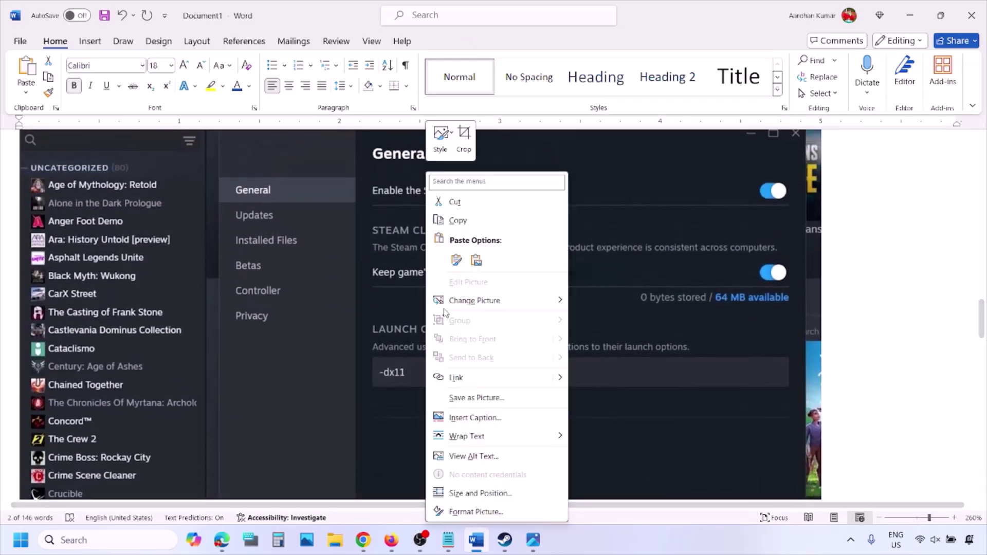
click(386, 375)
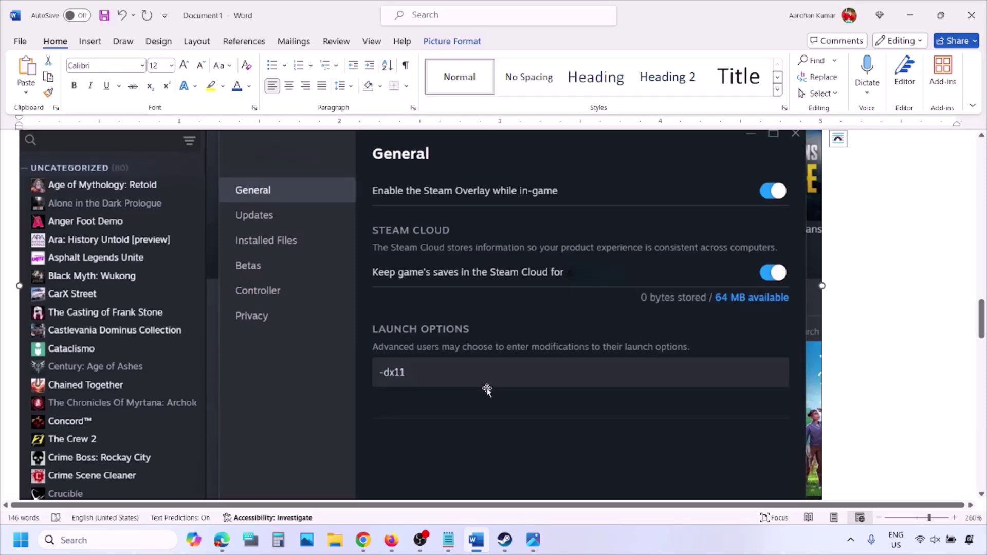
scroll(487, 389, down, 10)
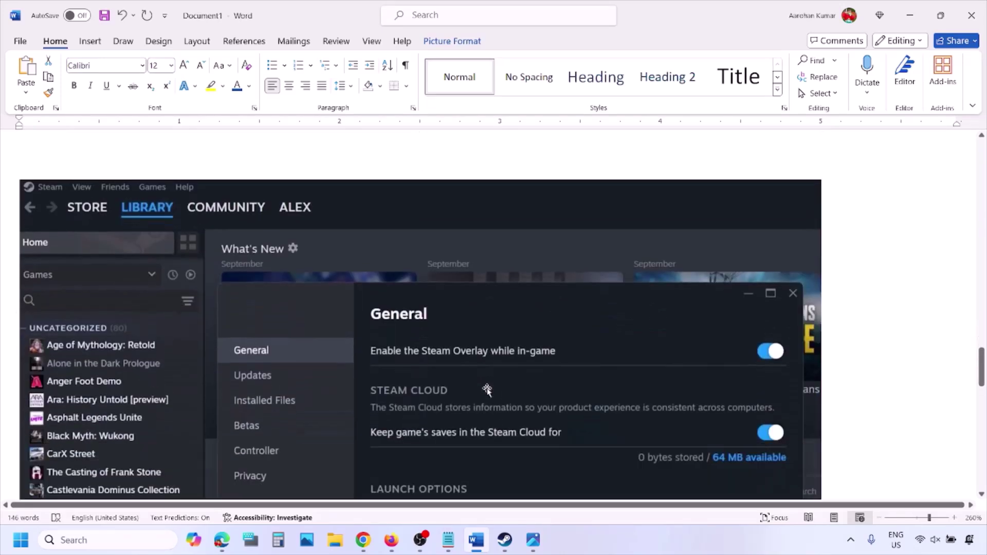
scroll(486, 389, down, 5)
scroll(430, 292, up, 1)
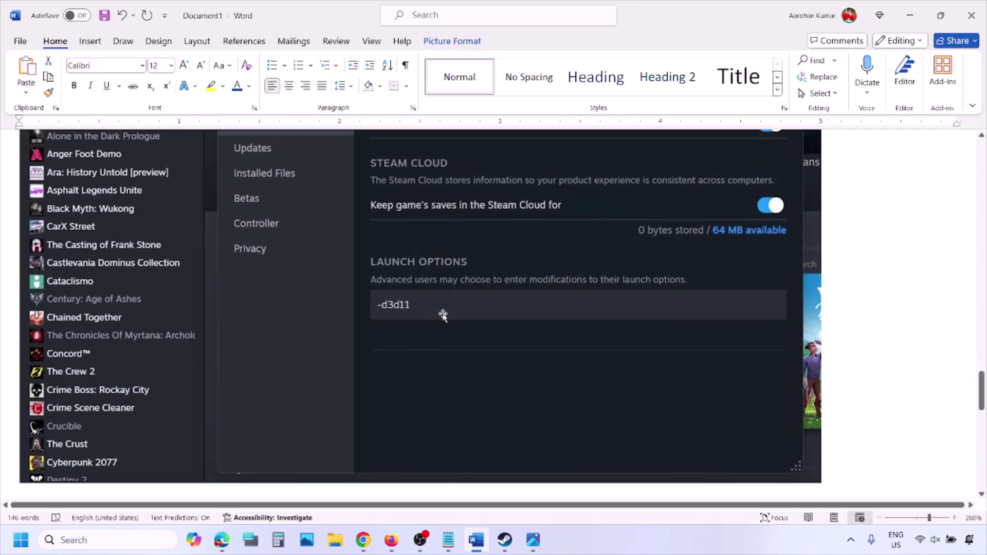
scroll(442, 314, down, 8)
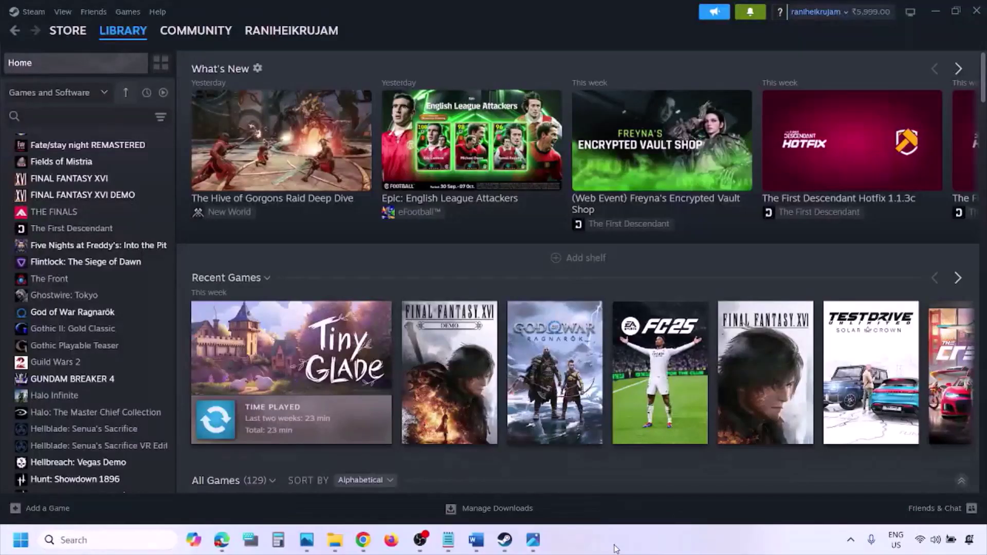
- Bring up the Windows power options to find Restart
key(super)
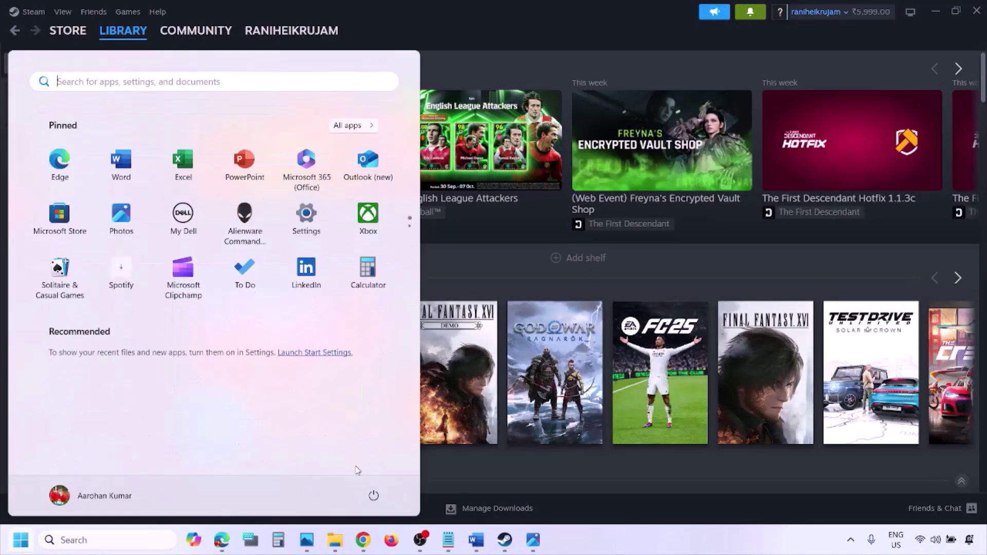
click(373, 495)
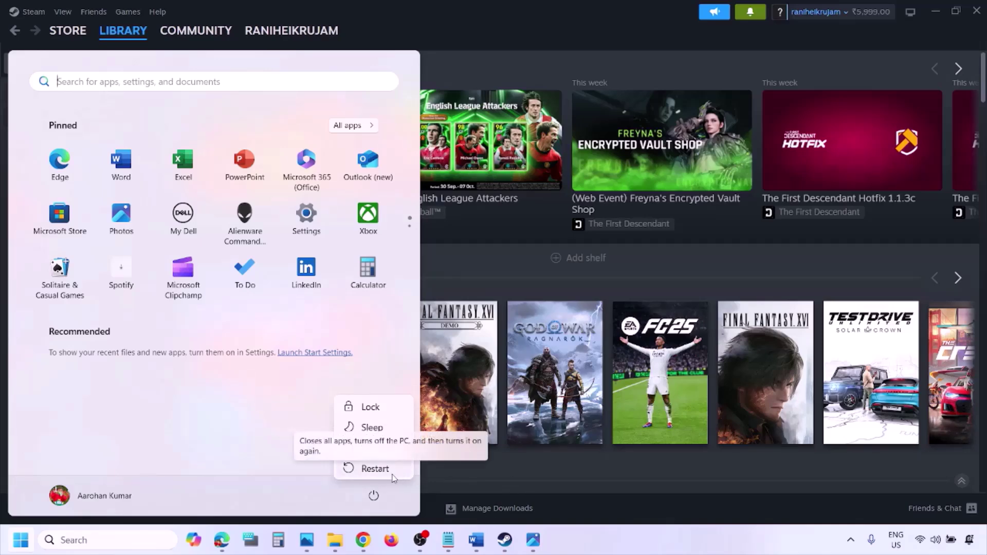
- Switch to the Word notes and review Step 2 on running the game as administrator from its installation folder
click(481, 549)
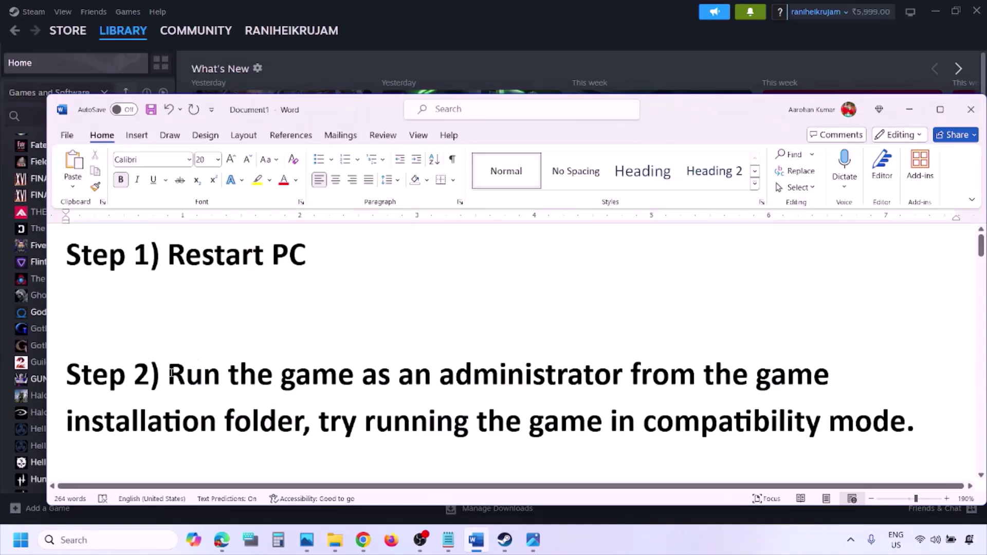
drag(168, 372, 279, 405)
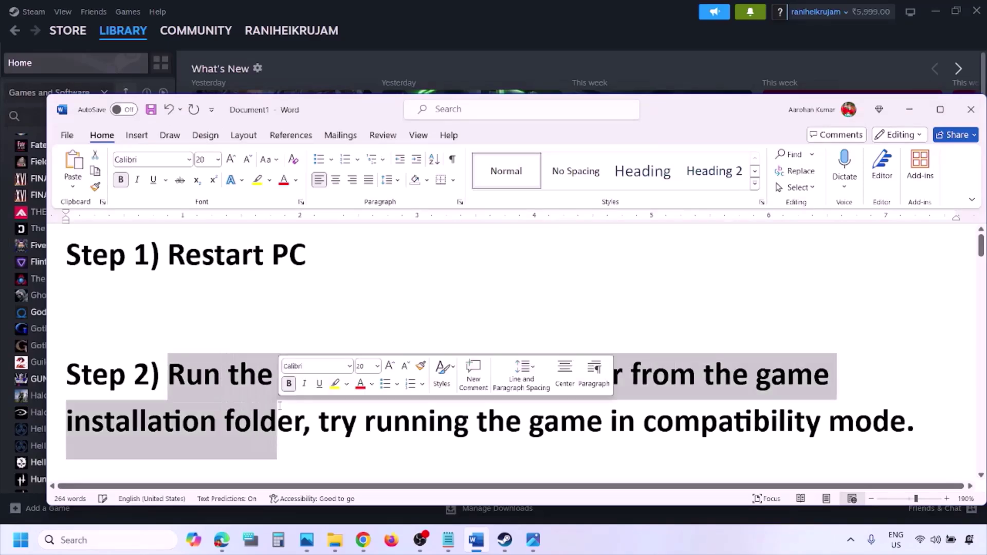
click(279, 405)
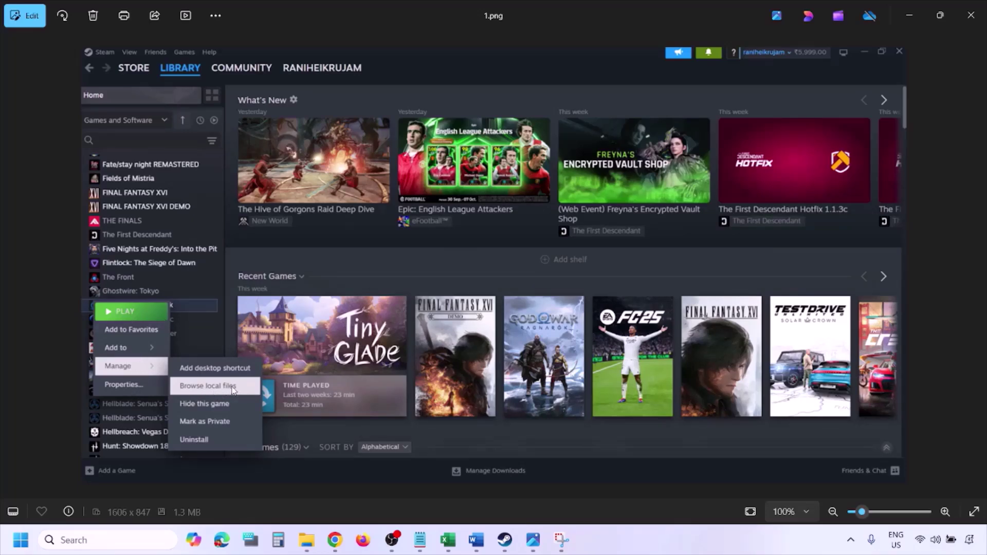
- Examine the Browse local files option in 1.png and the Run as administrator and Properties entries in 2.png
scroll(233, 384, up, 2)
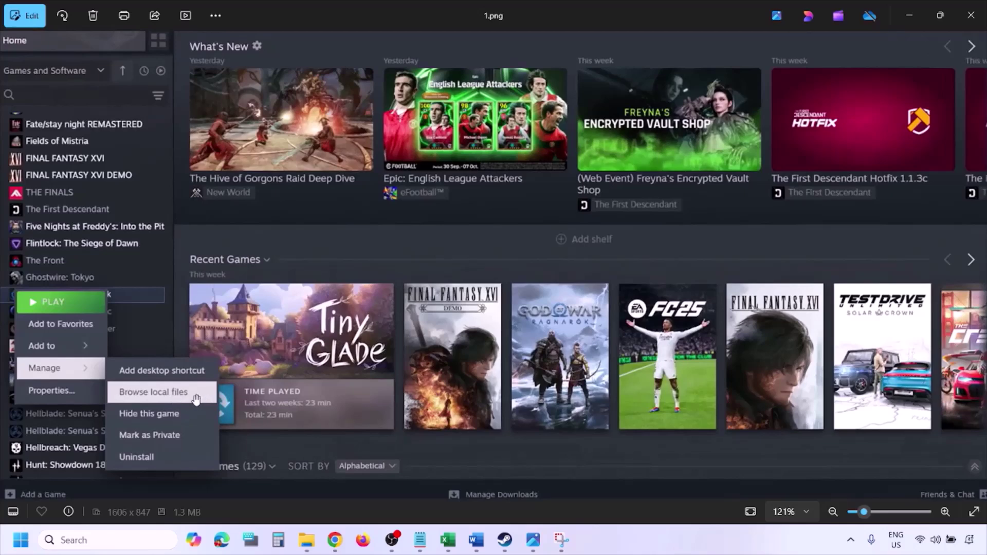
scroll(197, 398, down, 2)
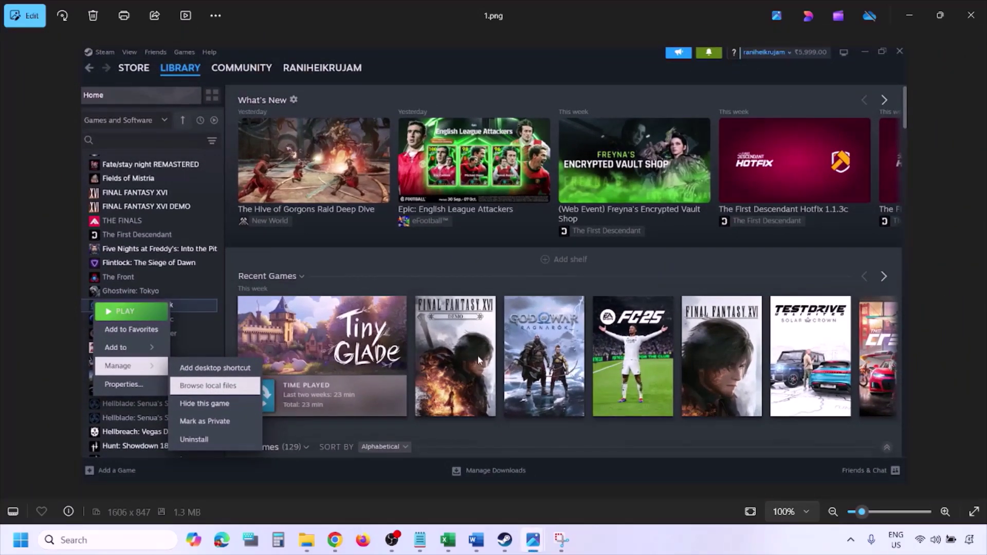
key(Right)
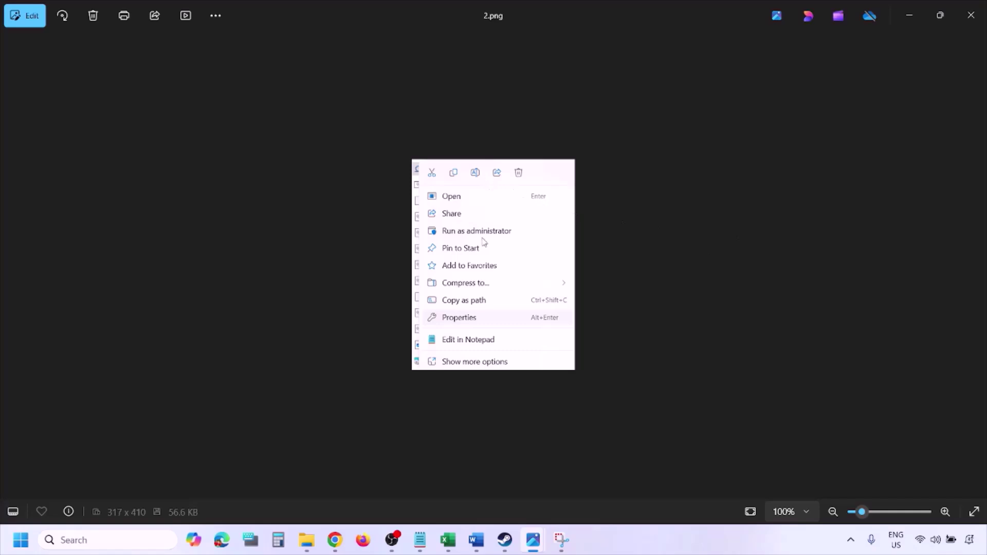
scroll(485, 307, up, 5)
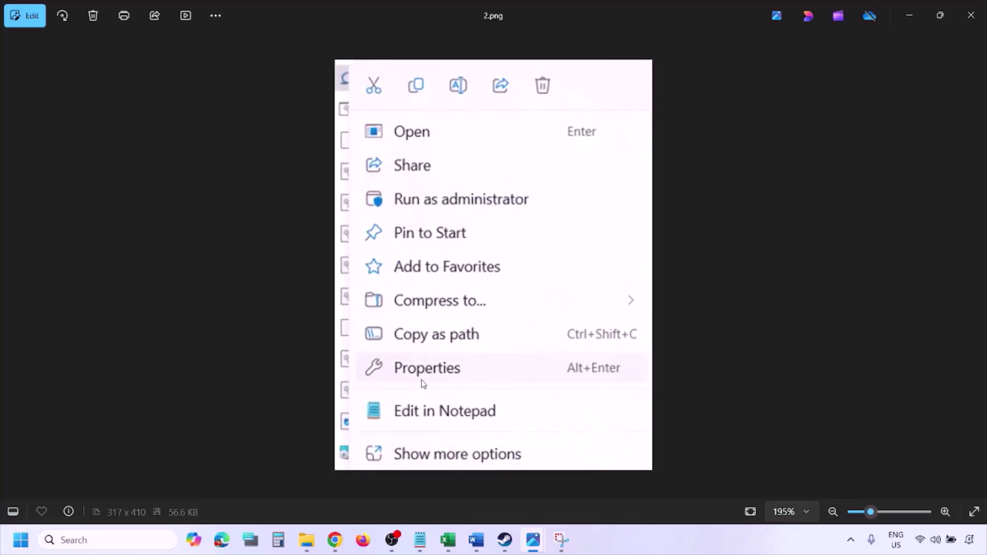
- Examine the Run this program as an administrator option in the Compatibility properties shown in 3.png
scroll(455, 379, down, 5)
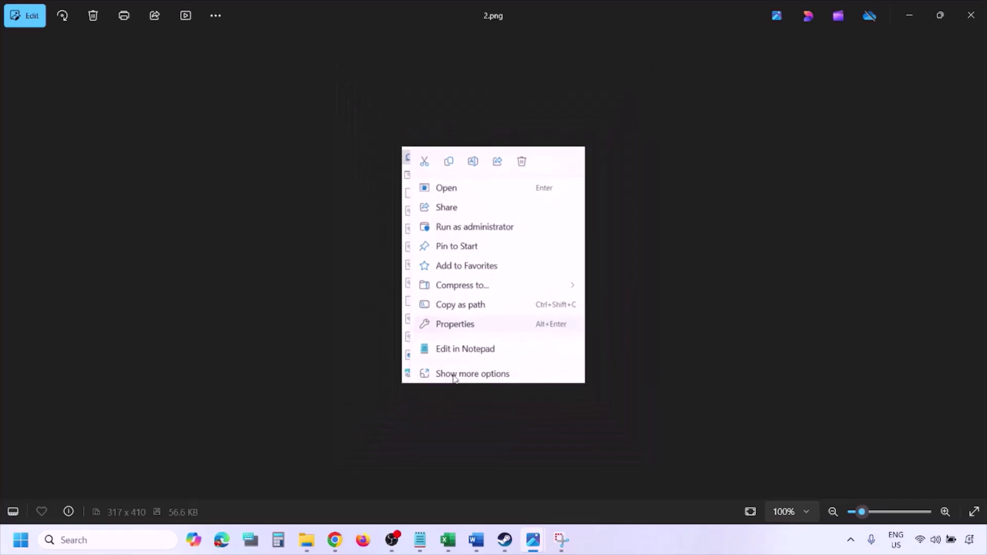
key(Right)
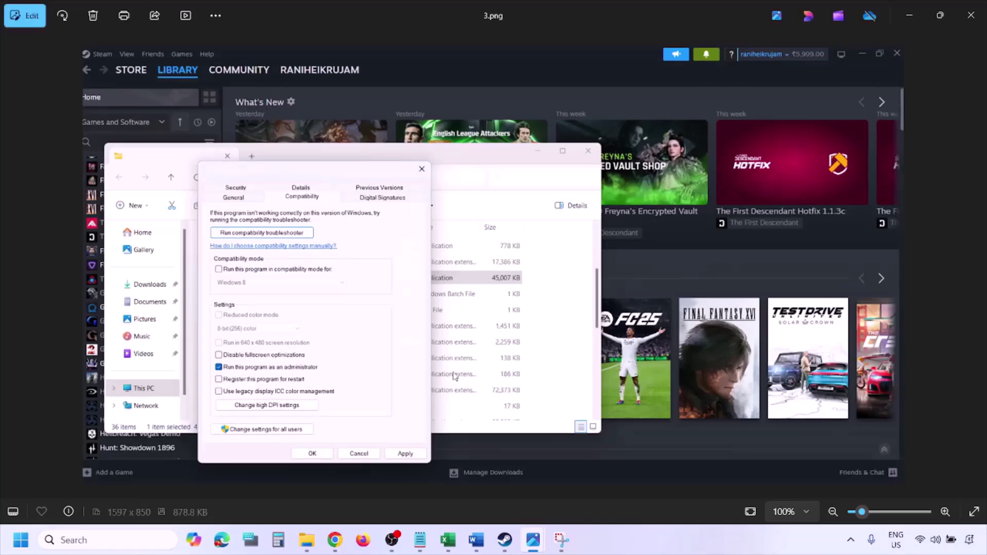
scroll(294, 291, up, 3)
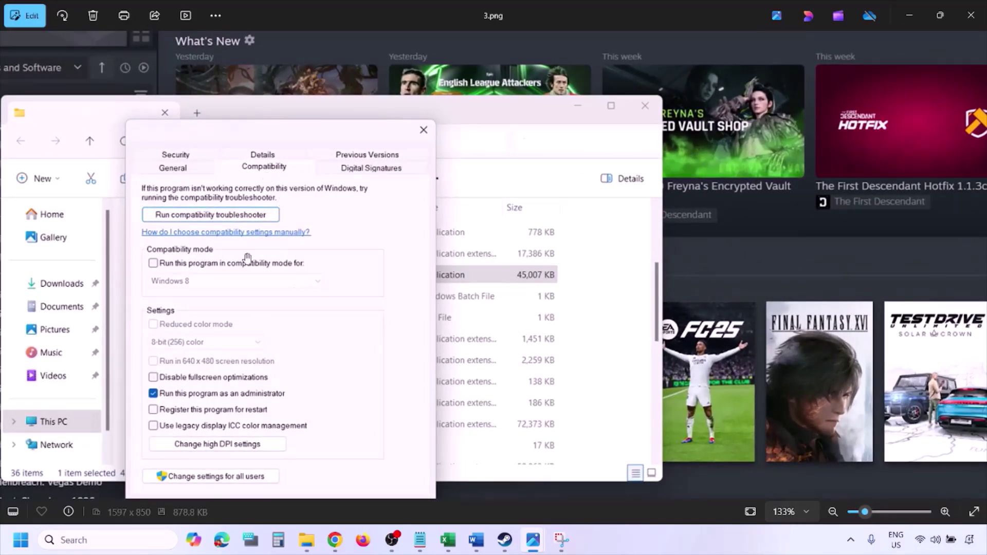
drag(218, 385, 218, 339)
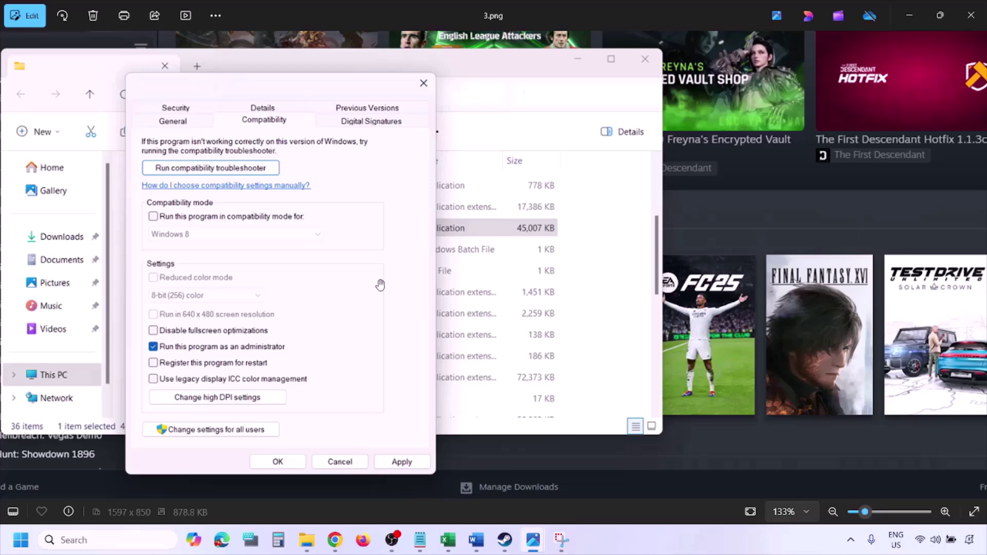
scroll(379, 285, down, 2)
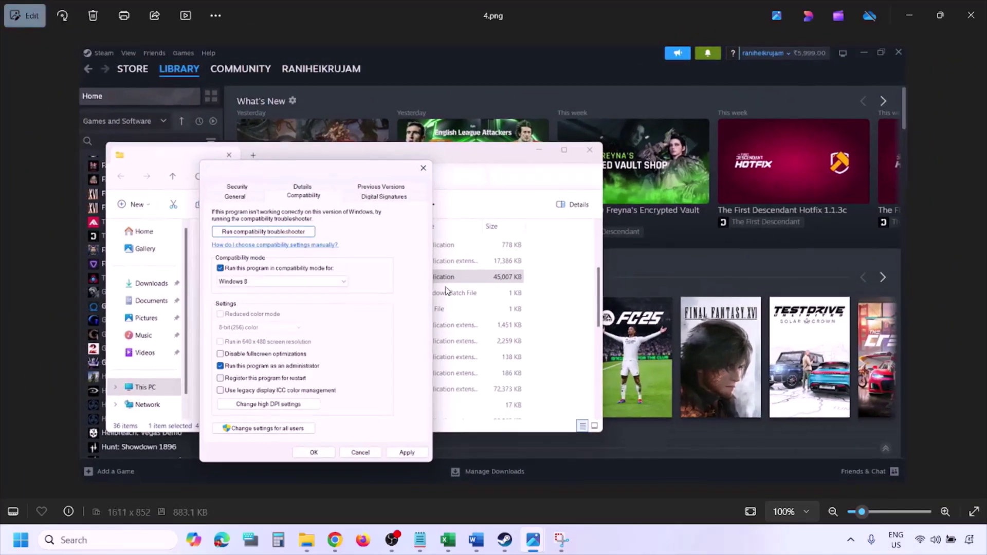
- Examine the compatibility mode option for Windows 8 and the dialog's confirmation controls in 4.png
key(Right)
scroll(445, 290, up, 2)
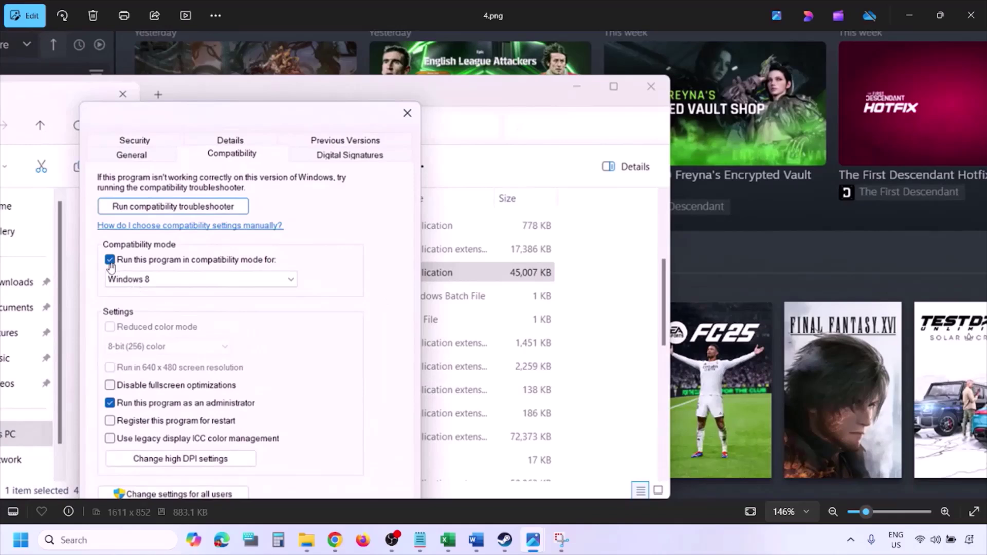
drag(132, 275, 149, 241)
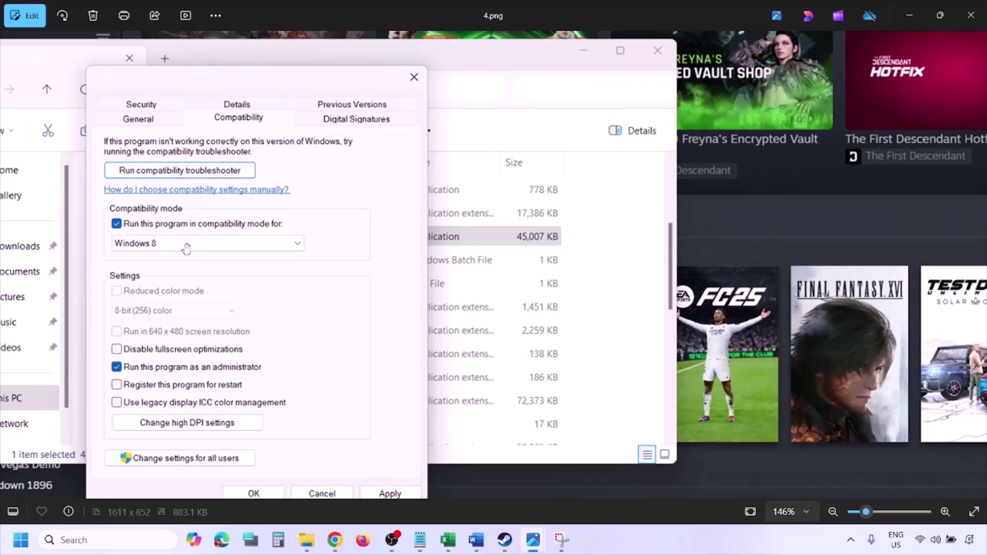
drag(380, 386, 385, 357)
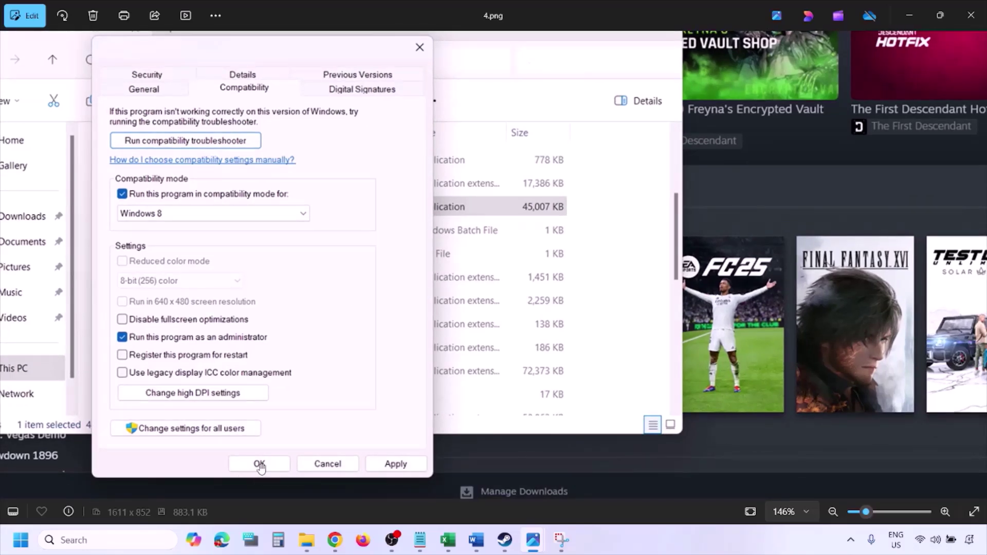
scroll(528, 363, down, 2)
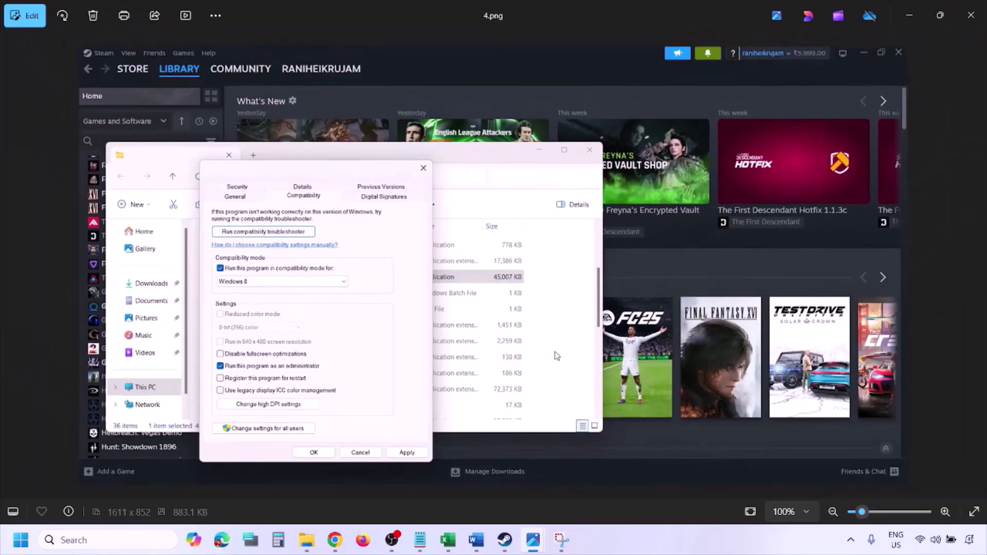
- Examine the list of Windows versions for compatibility mode in 5.png, including the Windows 7 entry
key(Right)
scroll(320, 307, up, 3)
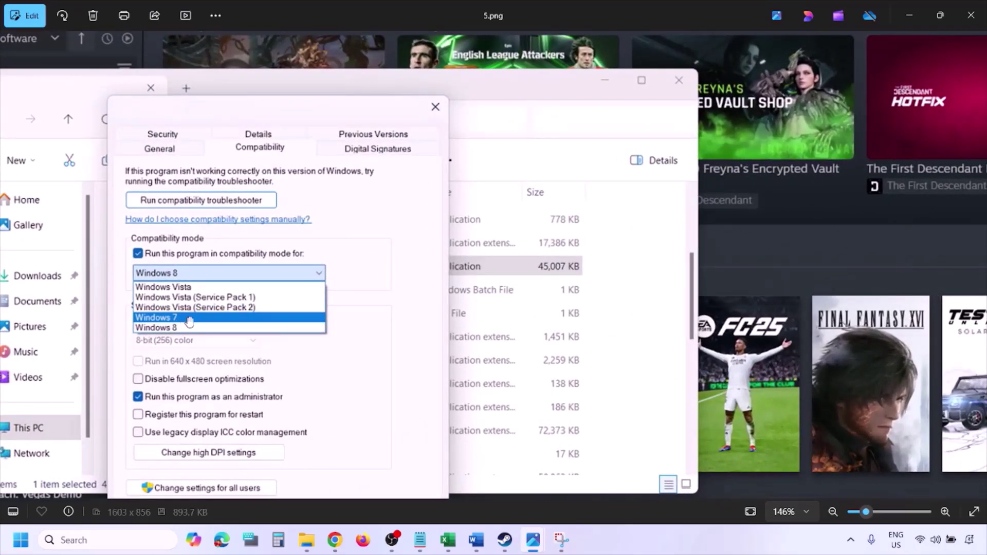
scroll(398, 308, down, 2)
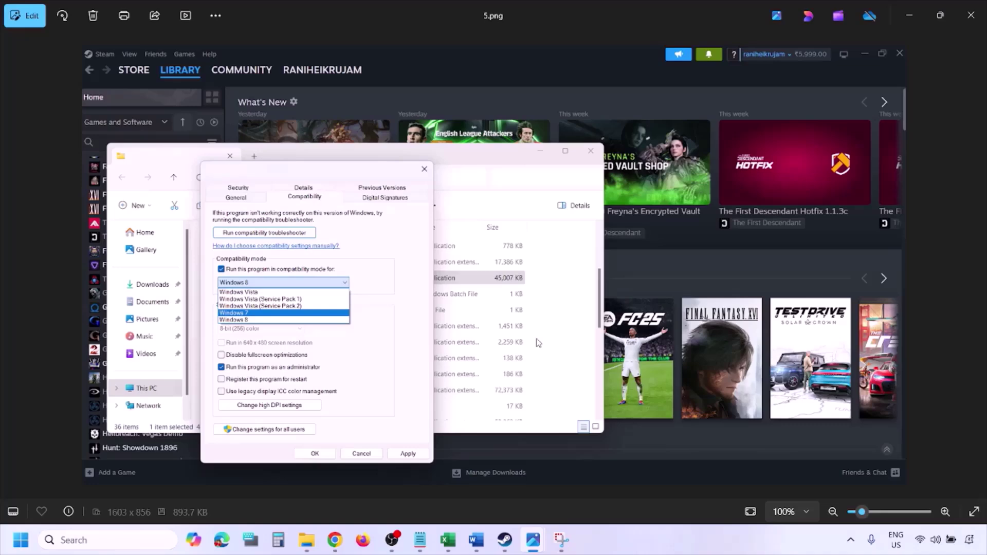
- Examine the Windows 7 compatibility mode, Disable fullscreen optimizations and Run this program as an administrator settings in 6.png
key(Right)
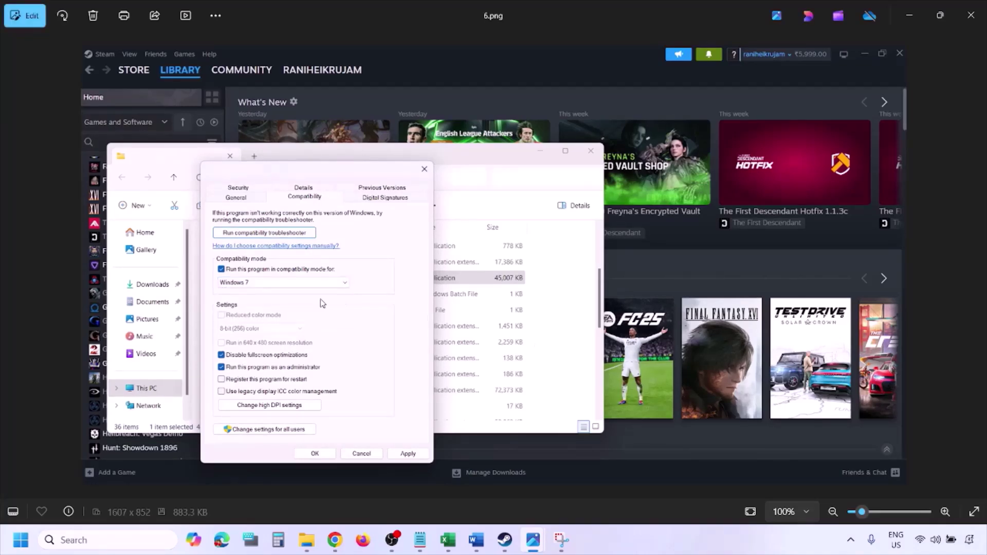
scroll(322, 303, up, 2)
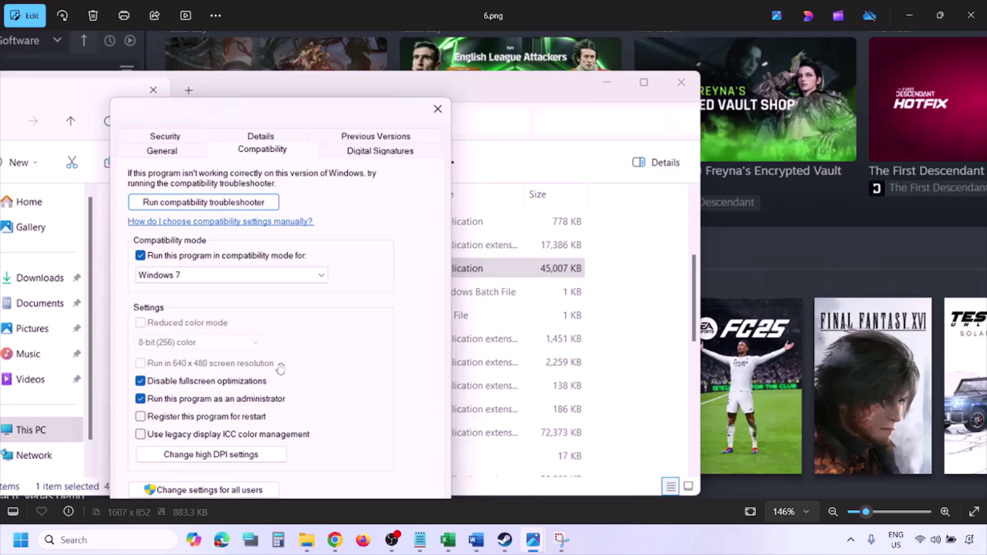
drag(280, 369, 324, 265)
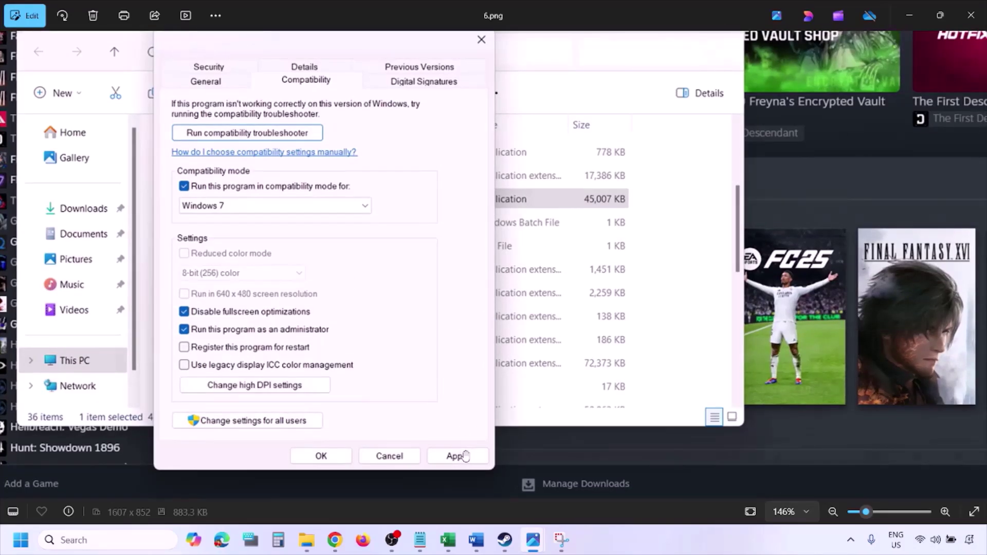
scroll(343, 456, down, 3)
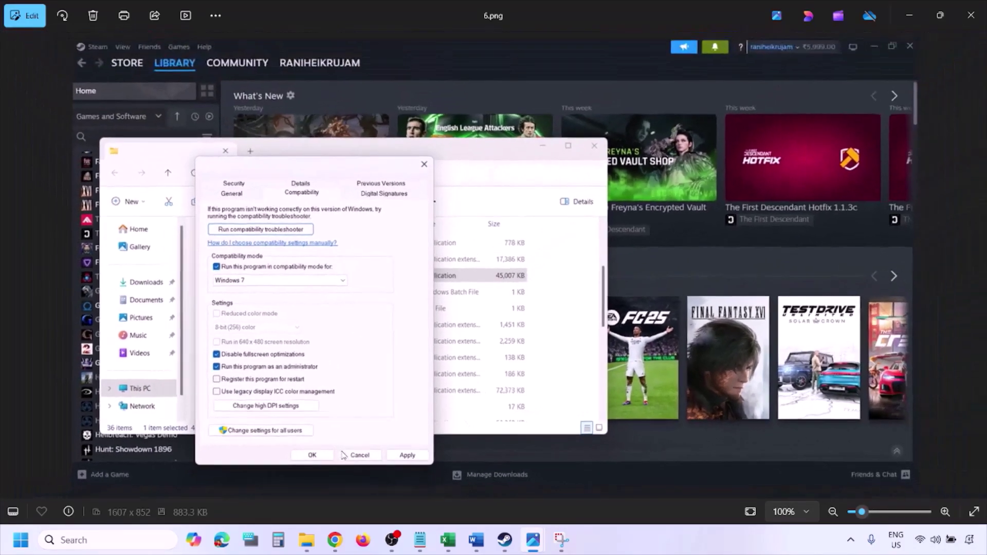
scroll(271, 351, up, 4)
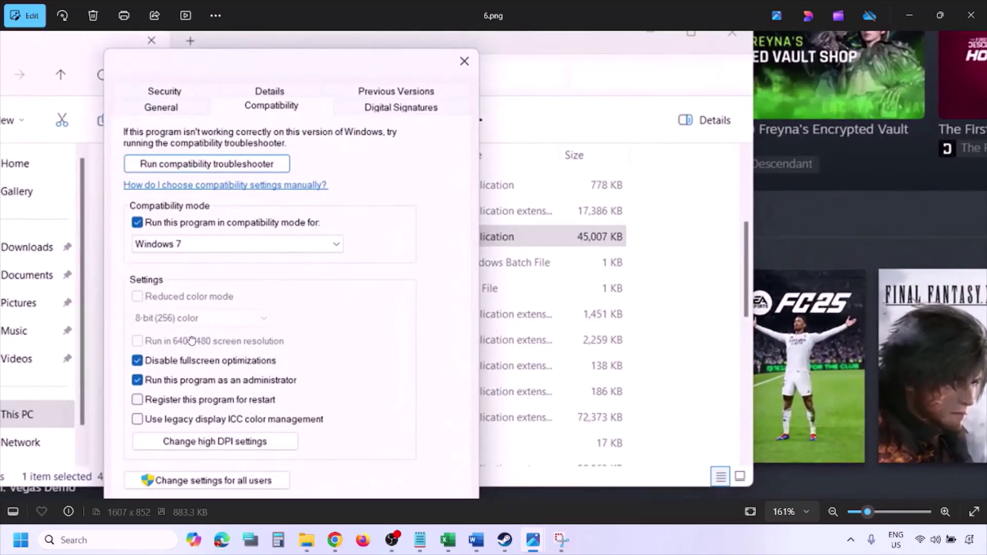
drag(191, 340, 244, 330)
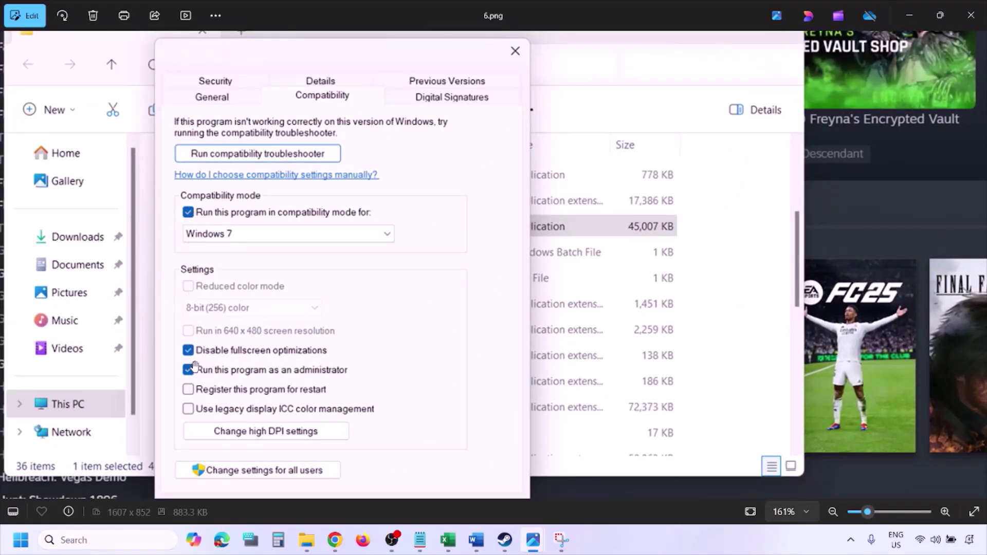
scroll(279, 301, down, 3)
scroll(279, 301, down, 1)
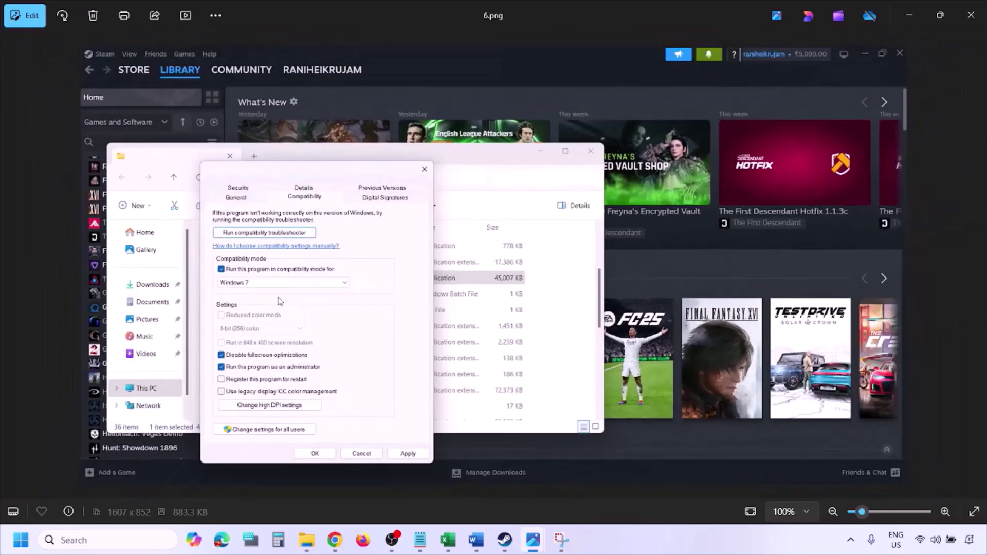
- Examine the compatibility mode and administrator checkboxes in the Compatibility properties shown in 7.png
key(Right)
scroll(279, 301, up, 4)
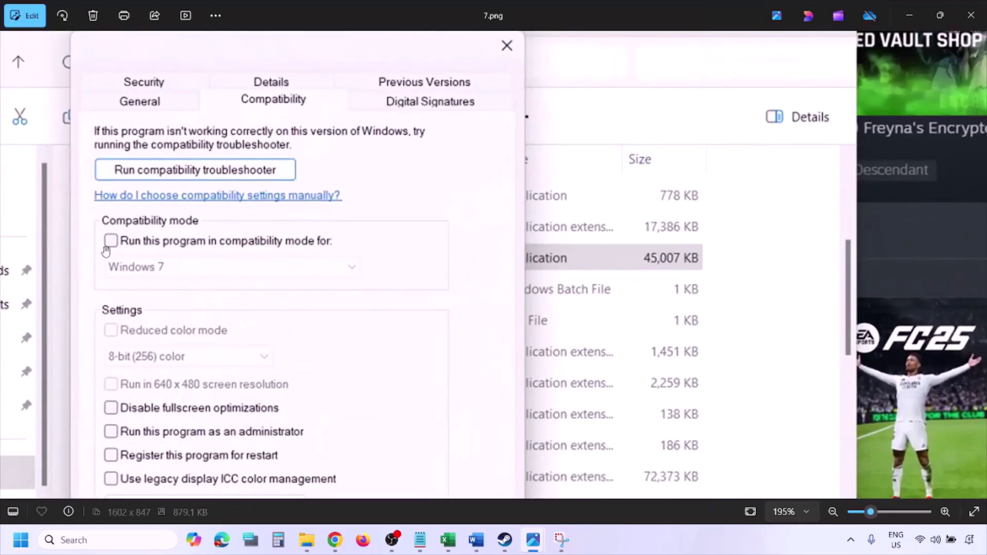
scroll(158, 333, down, 5)
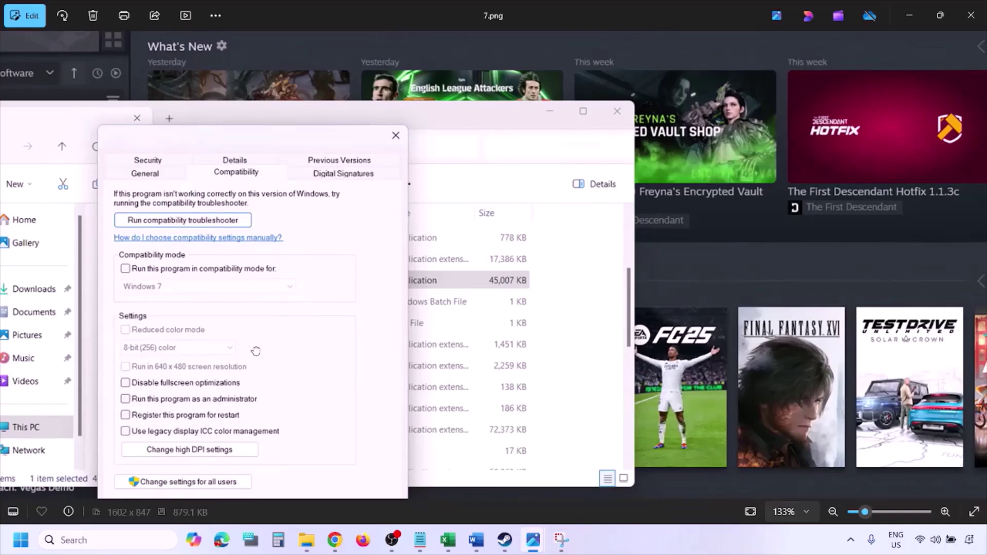
drag(255, 351, 256, 296)
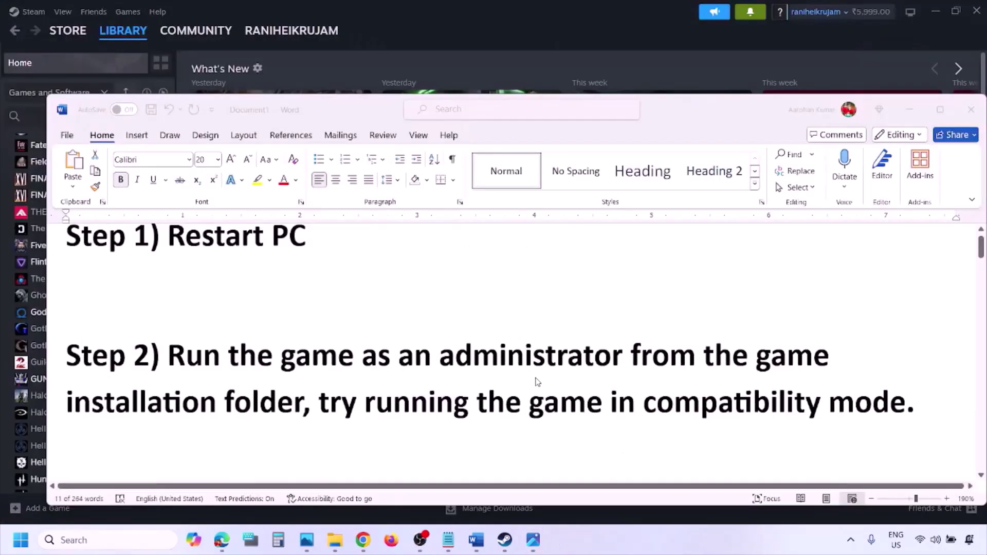
- Review Step 3 on verifying the game files and examine its example images, starting with the Properties entry in 0.png
scroll(537, 382, down, 3)
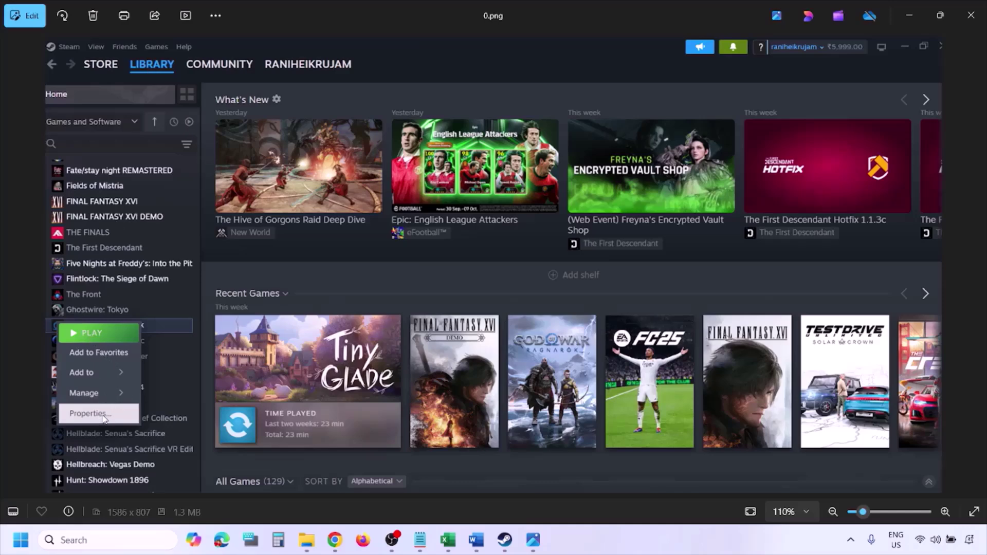
key(ctrl+minus)
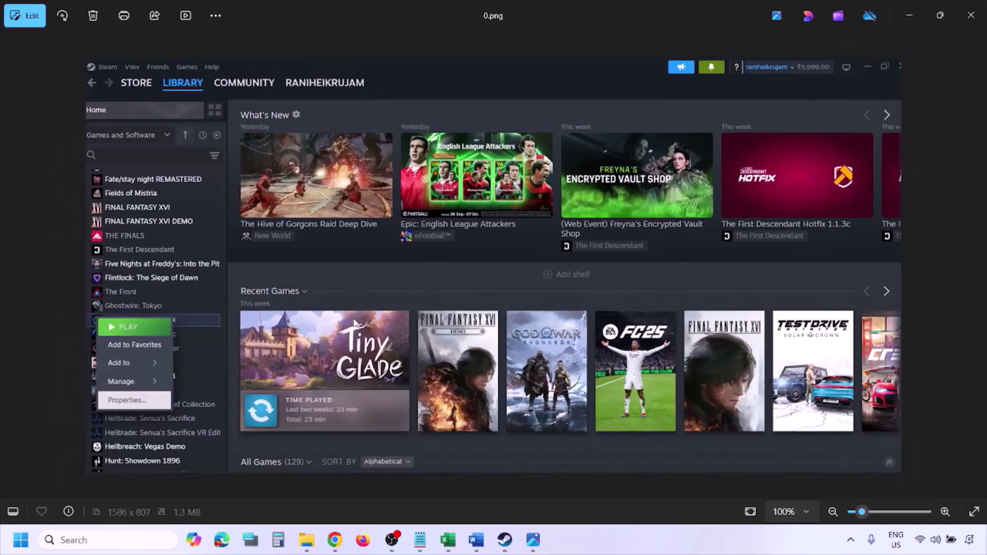
key(Right)
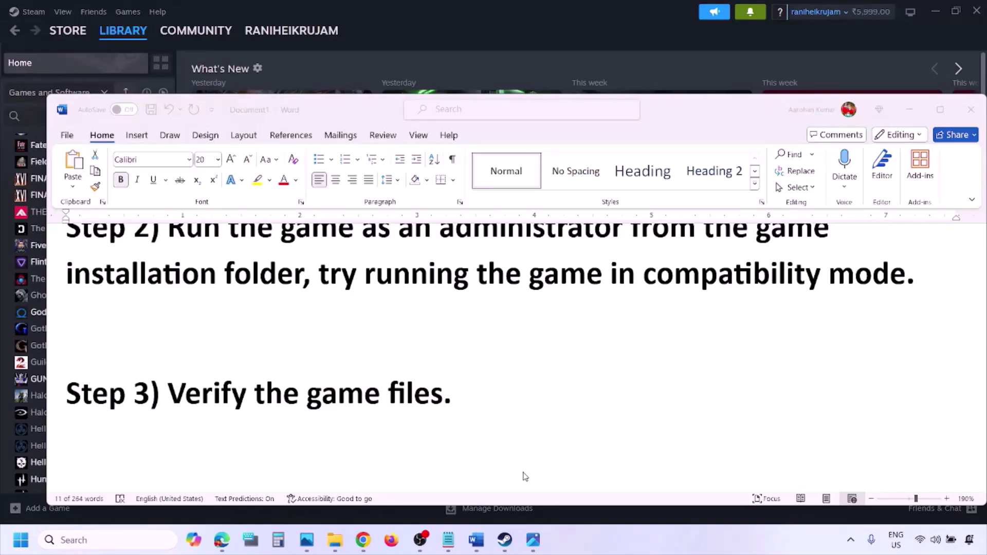
- Review Step 4 in the Word notes on allowing the game exe file through the antivirus program, Windows Security and Firewall
scroll(524, 477, down, 3)
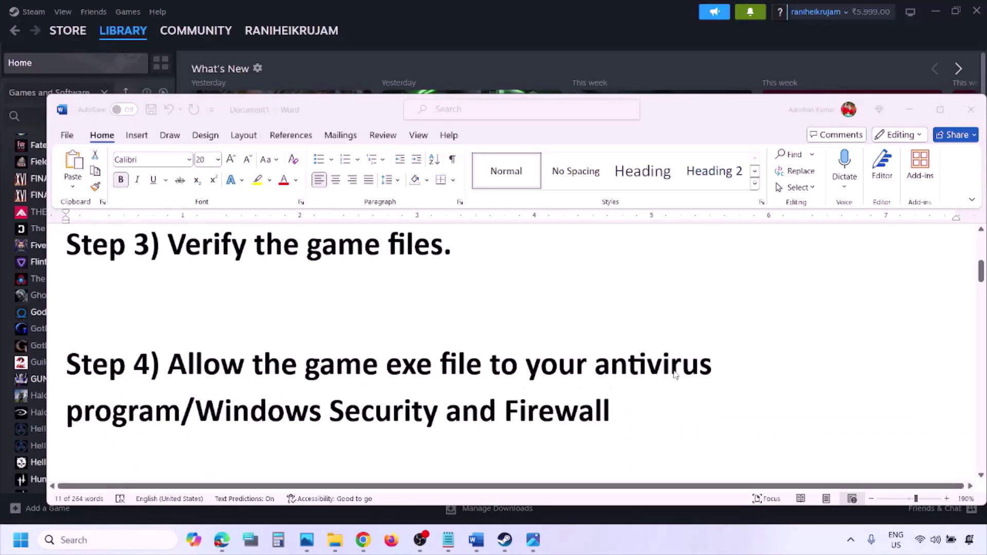
click(181, 410)
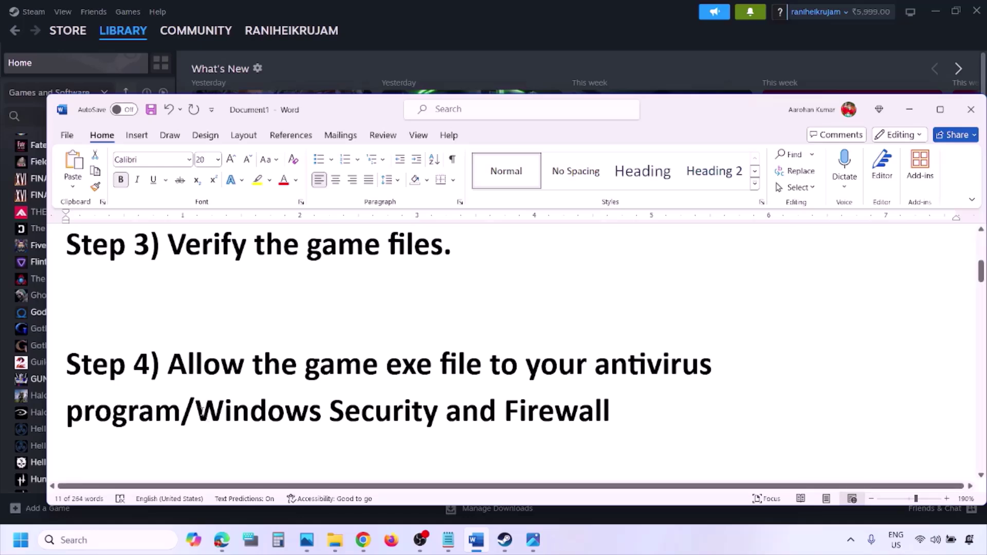
drag(200, 411, 439, 411)
- Open Virus & threat protection in Windows Security from the Windows Privacy & security settings
click(656, 550)
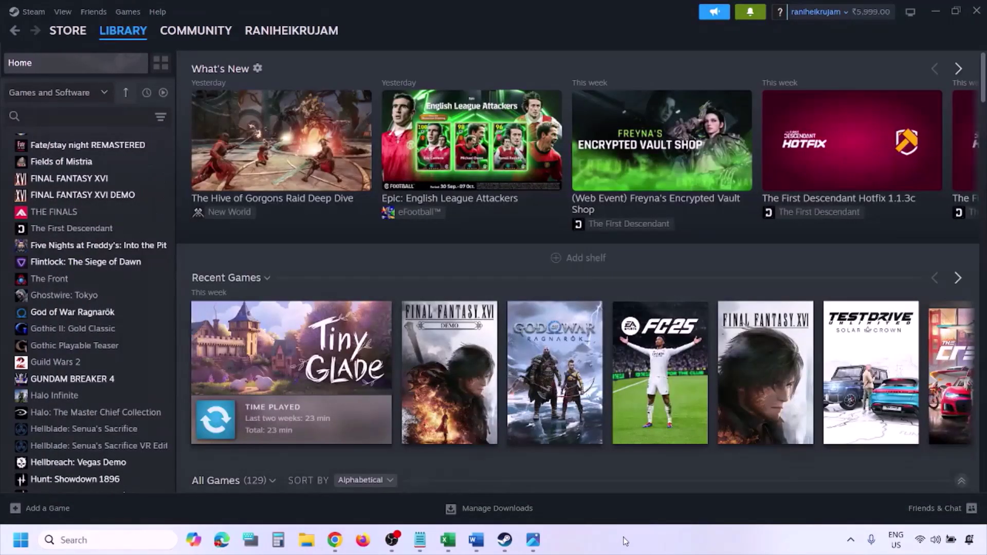
key(super+i)
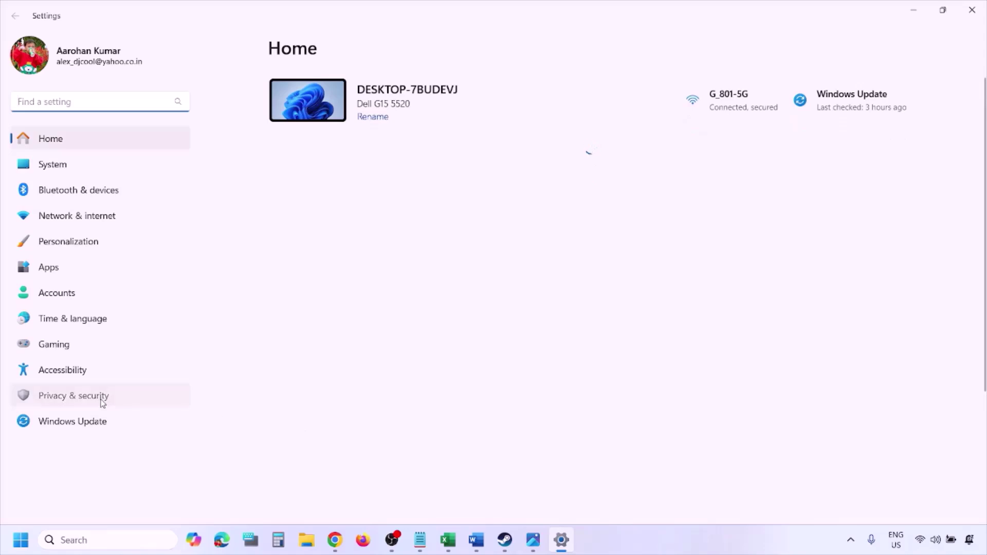
click(103, 403)
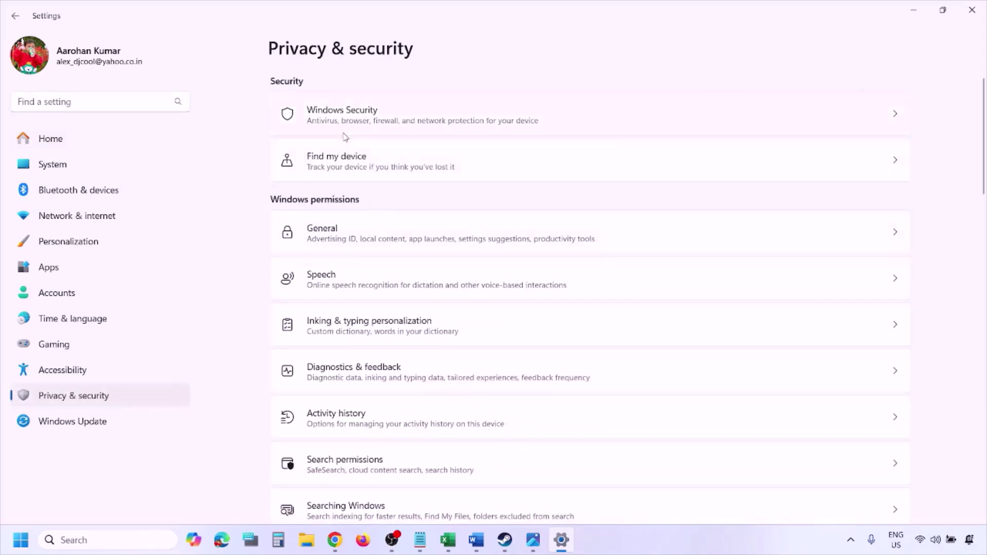
click(357, 122)
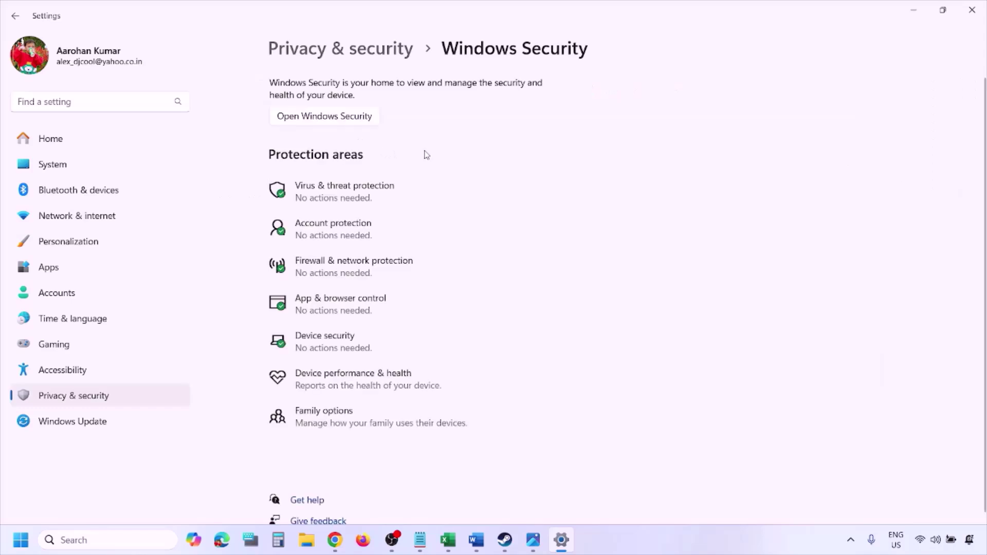
click(362, 200)
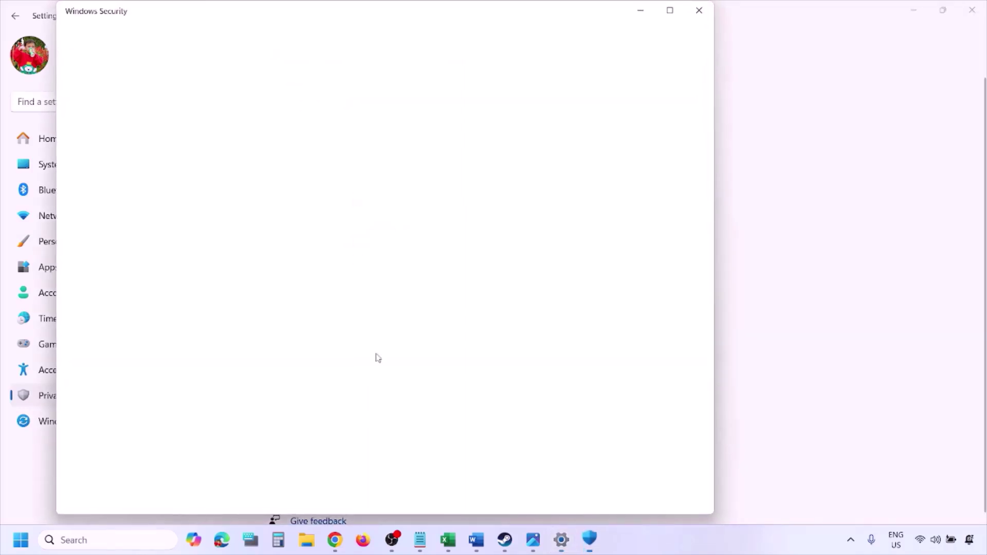
- Open the list of apps allowed through Controlled folder access from the Ransomware protection settings
scroll(378, 358, down, 4)
scroll(378, 358, up, 1)
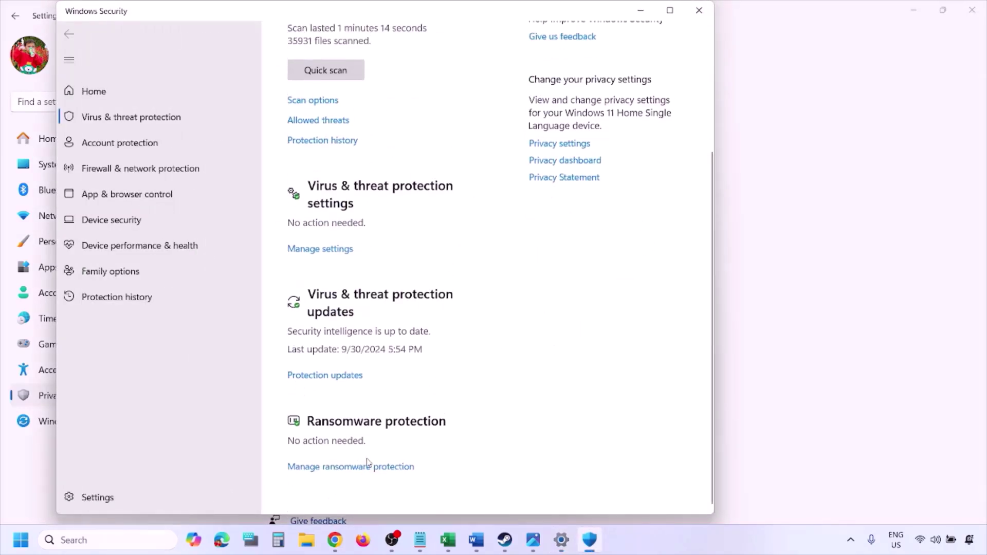
click(362, 468)
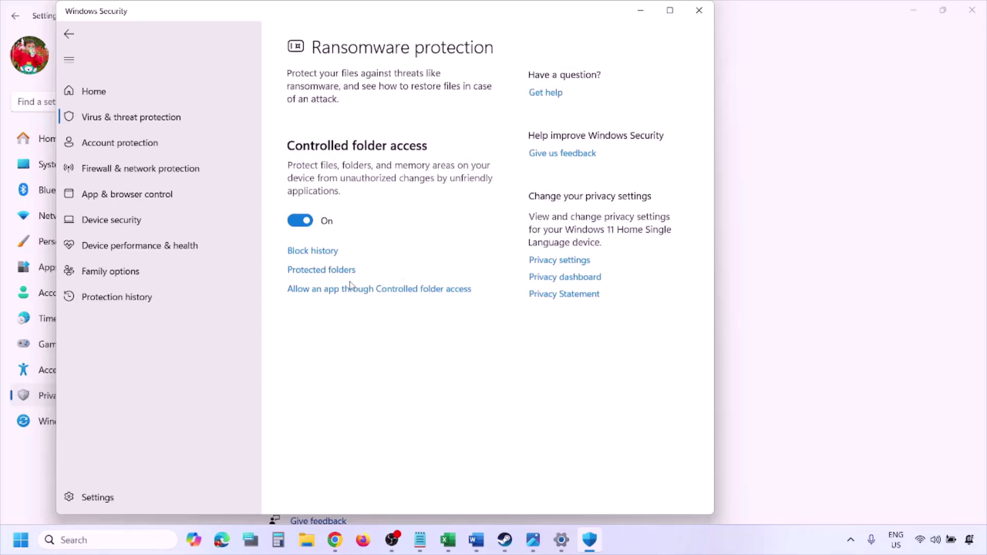
click(374, 291)
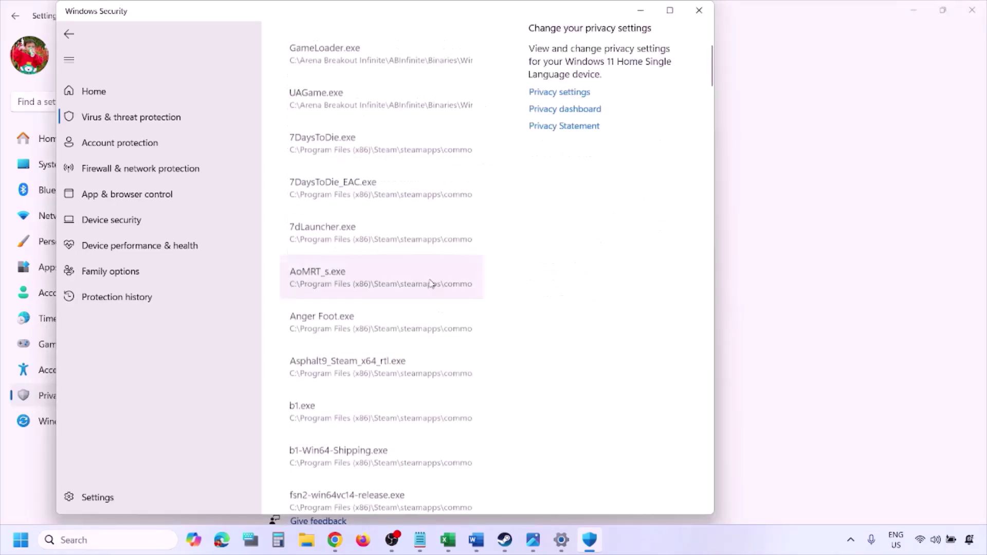
- Start adding an allowed app by browsing all apps, and open the OS (C:) drive in the file picker
scroll(360, 154, up, 3)
click(364, 176)
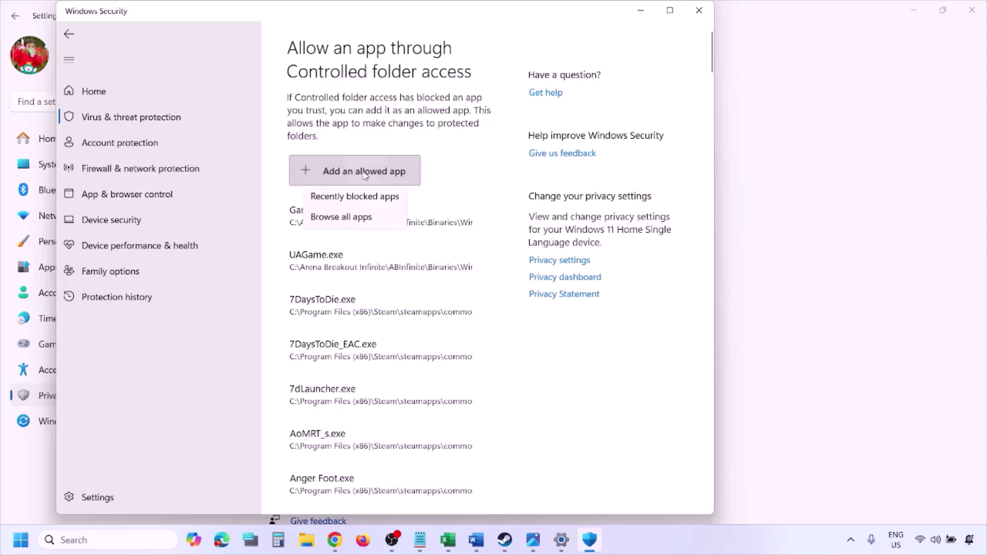
click(371, 223)
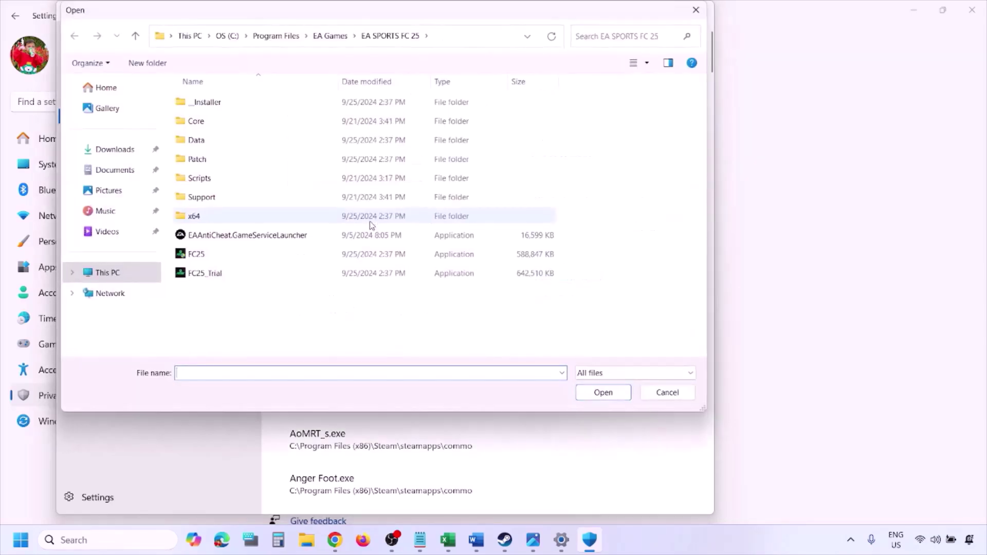
click(108, 272)
click(258, 116)
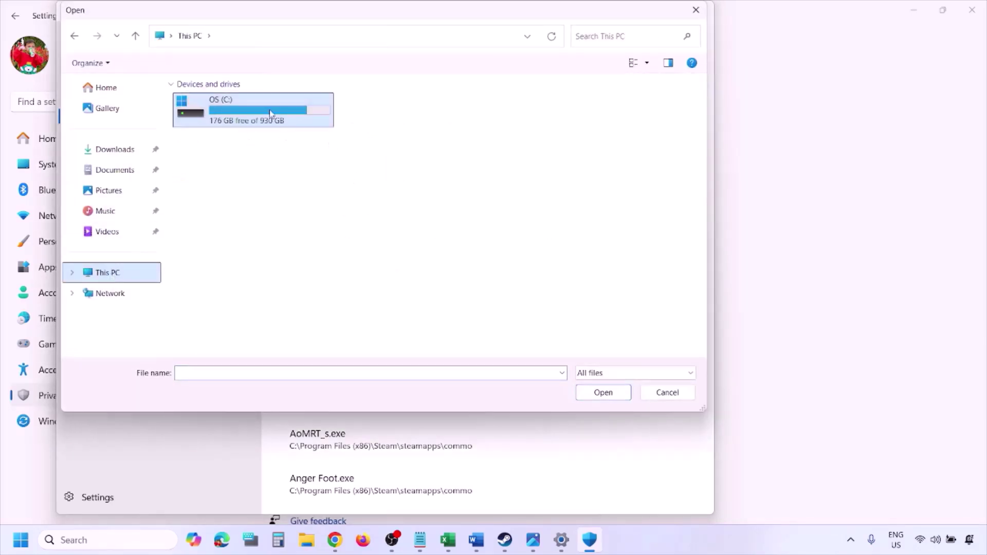
double_click(258, 117)
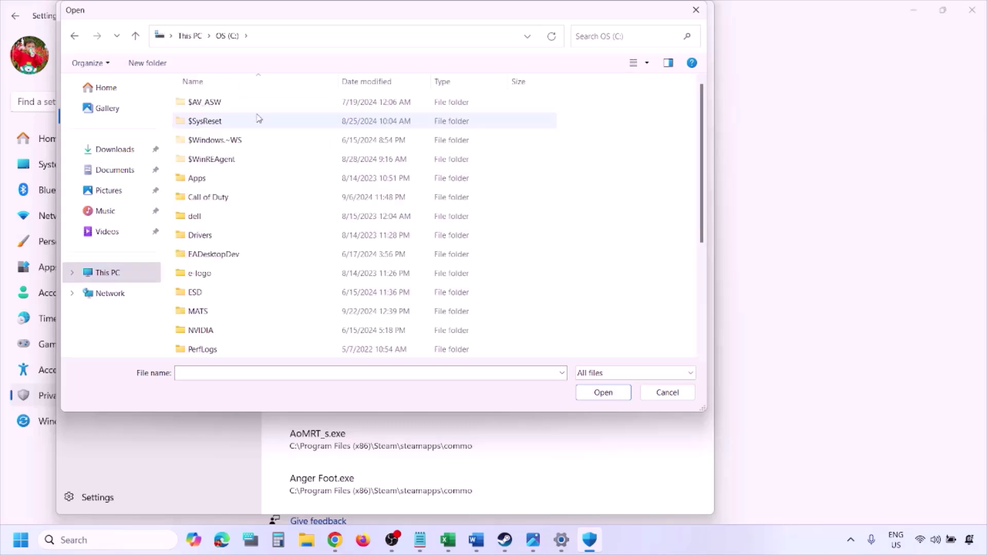
- Browse to Program Files (x86)\Steam\steamapps for the game's exe, and cancel the file selection without adding an app
scroll(256, 119, down, 3)
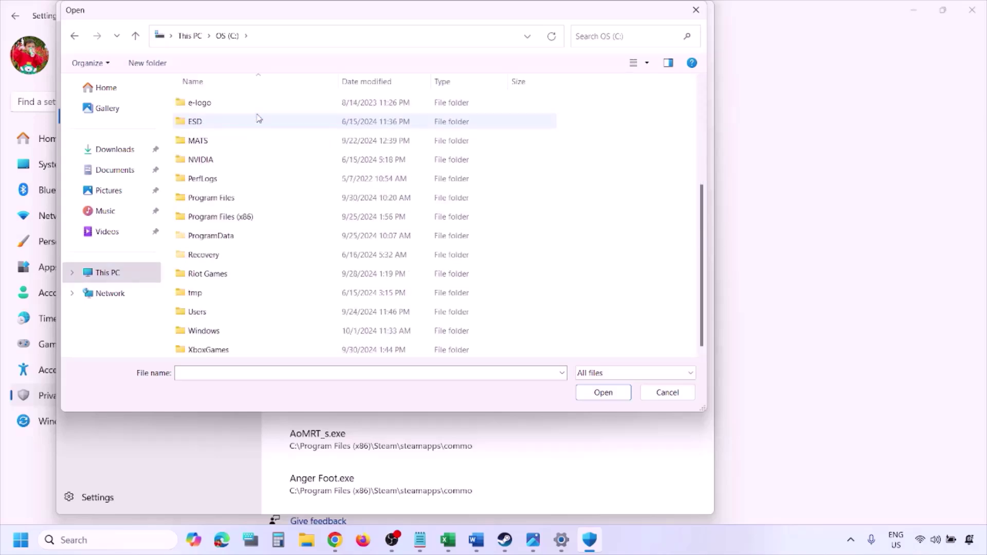
double_click(247, 216)
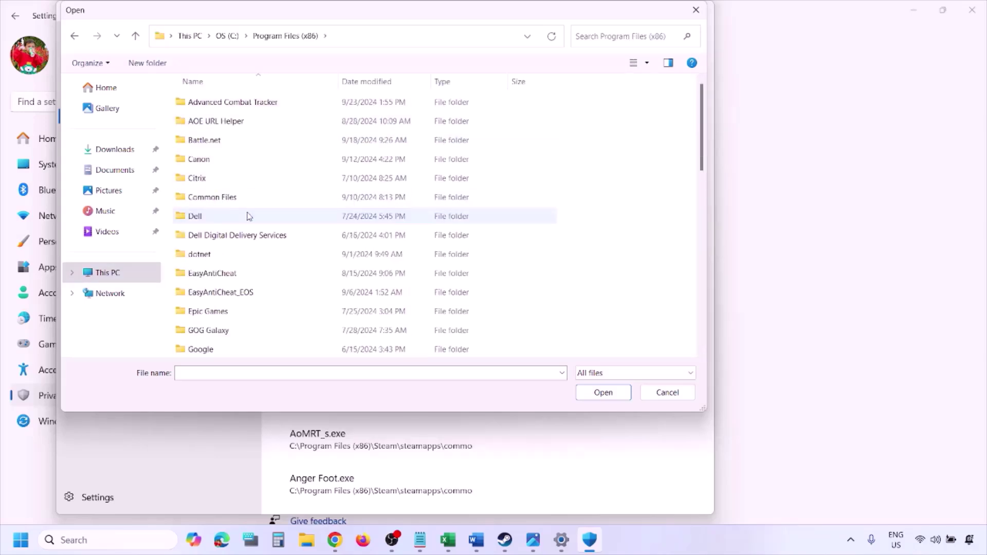
scroll(249, 216, down, 4)
scroll(247, 216, down, 4)
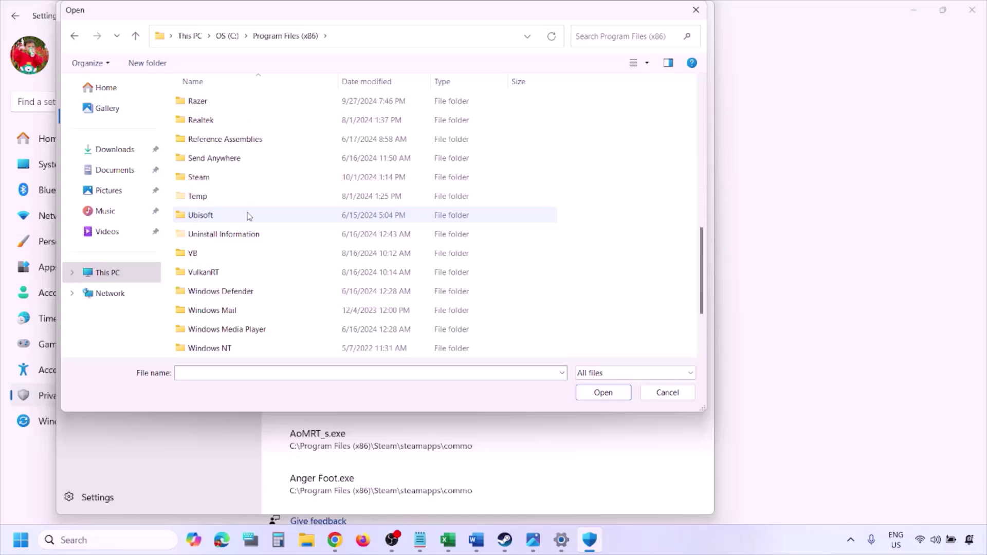
double_click(218, 177)
scroll(232, 146, down, 4)
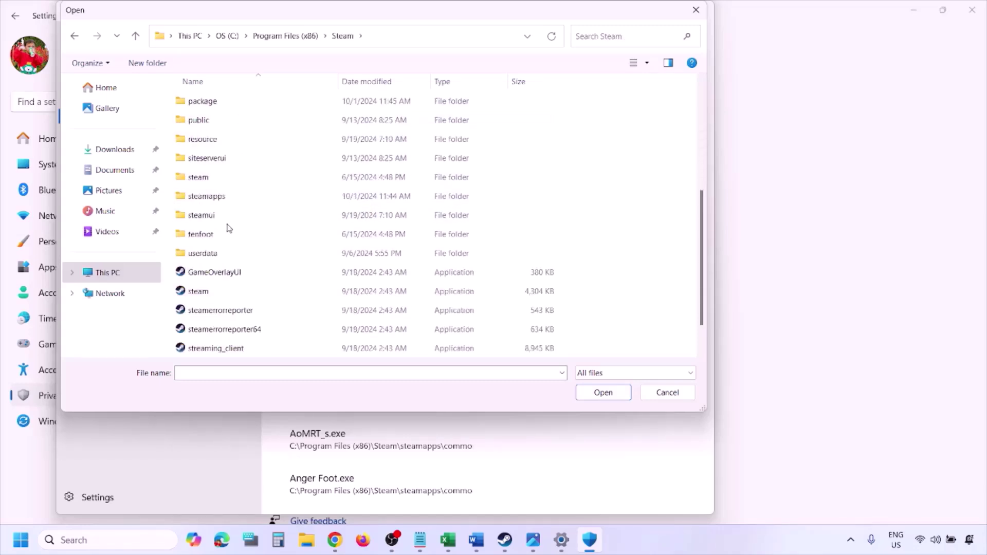
double_click(223, 197)
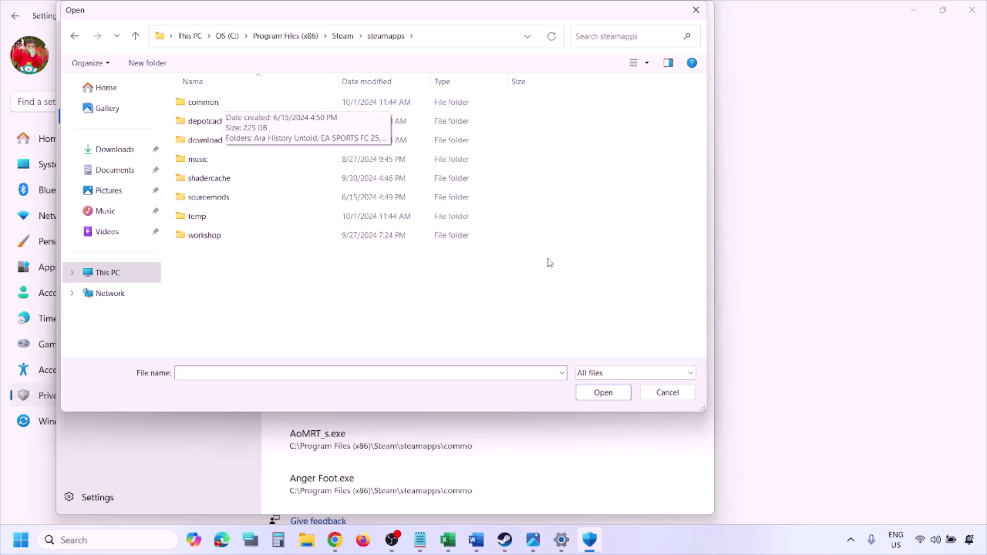
click(663, 398)
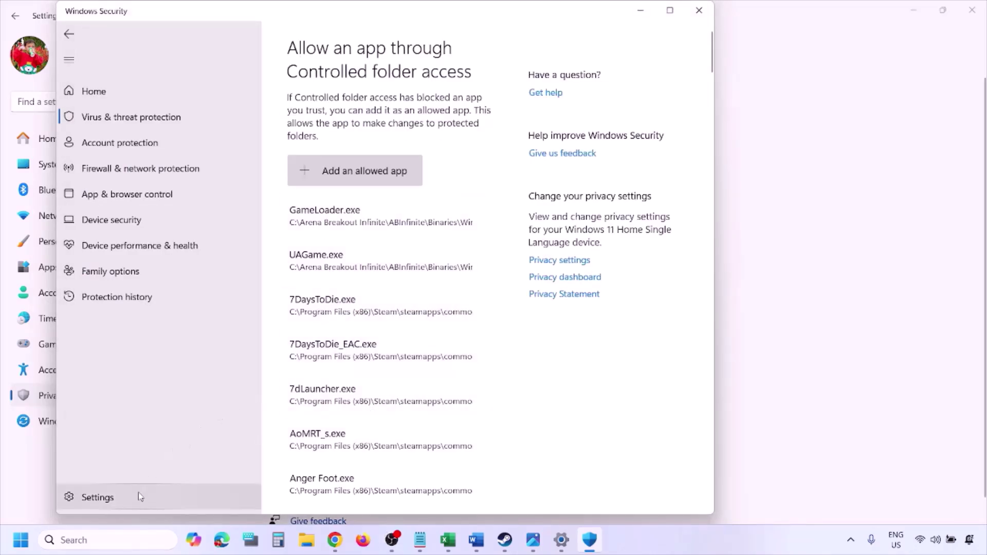
- Search Windows for Control Panel and open the list of apps allowed through Windows Defender Firewall under System and Security
click(101, 539)
text(ontrol)
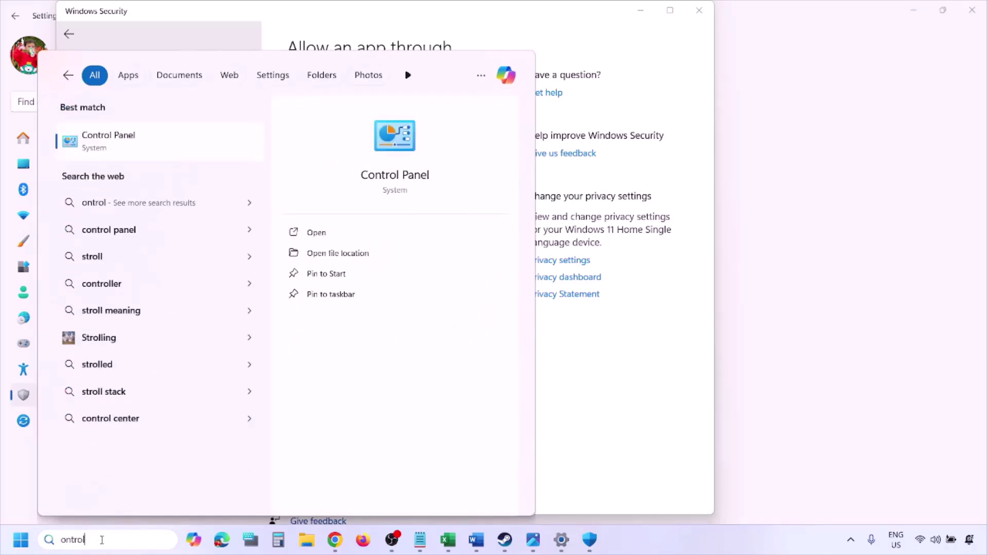
key(Return)
click(340, 103)
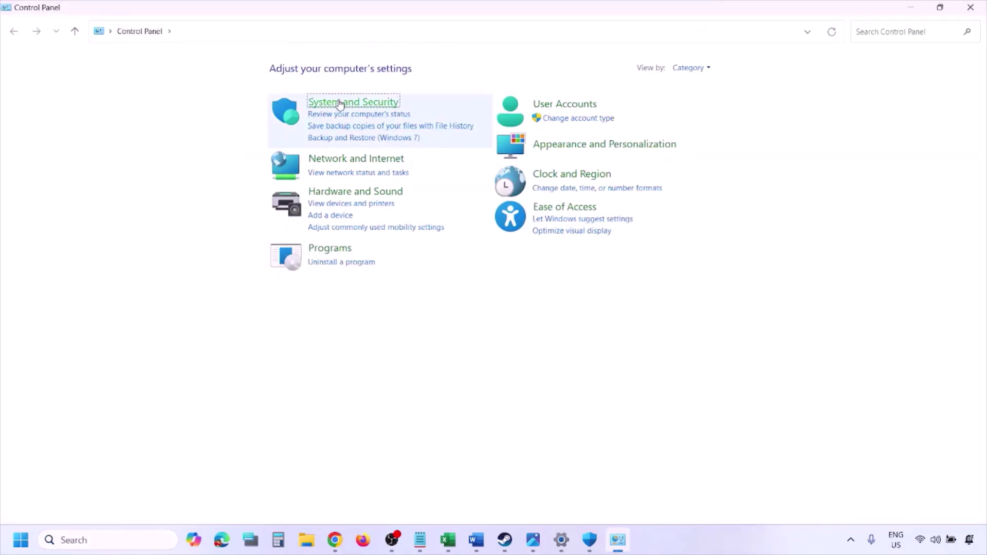
click(260, 111)
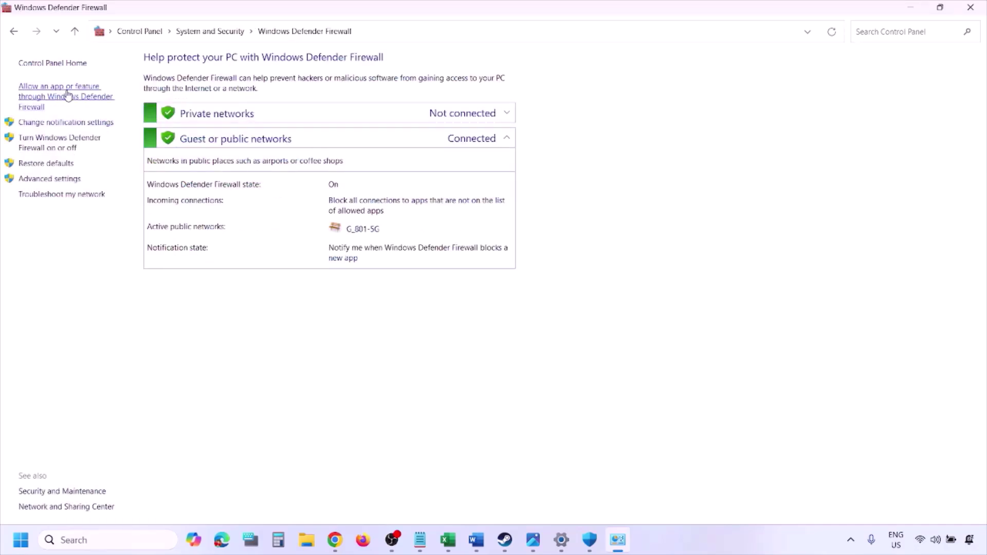
click(67, 95)
- Unlock the firewall's allowed apps for changes, browse This PC for another app to allow, cancel without adding it, and close Control Panel
click(661, 97)
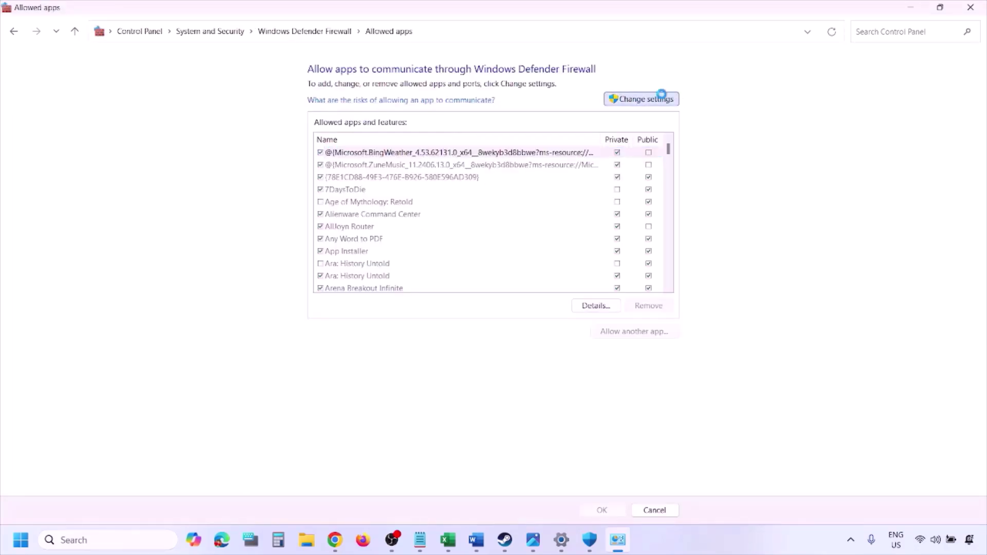
click(635, 332)
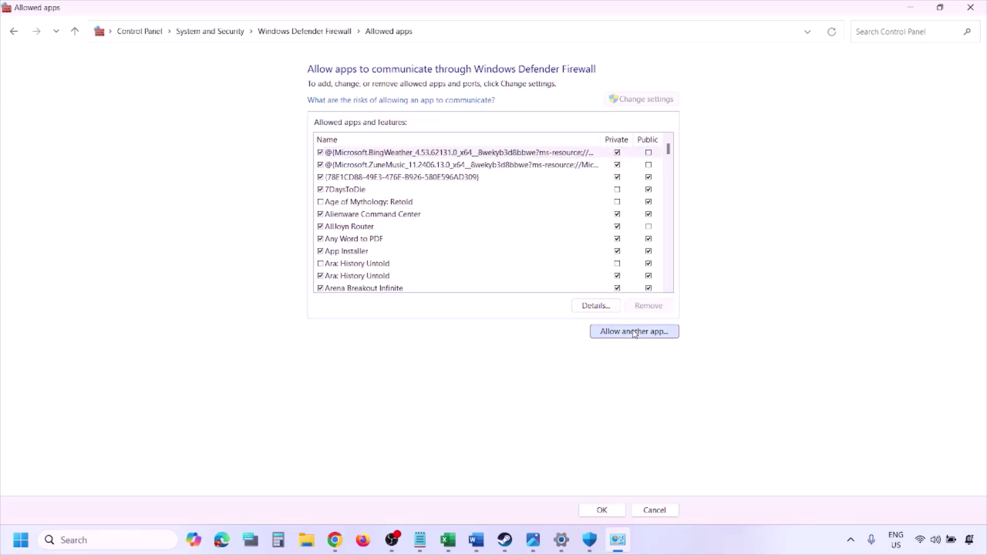
click(582, 331)
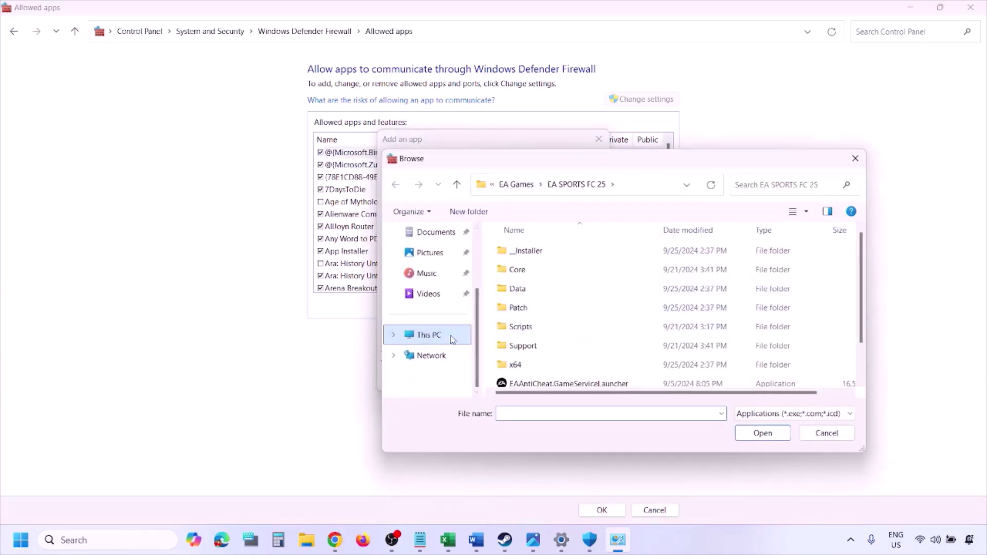
click(453, 339)
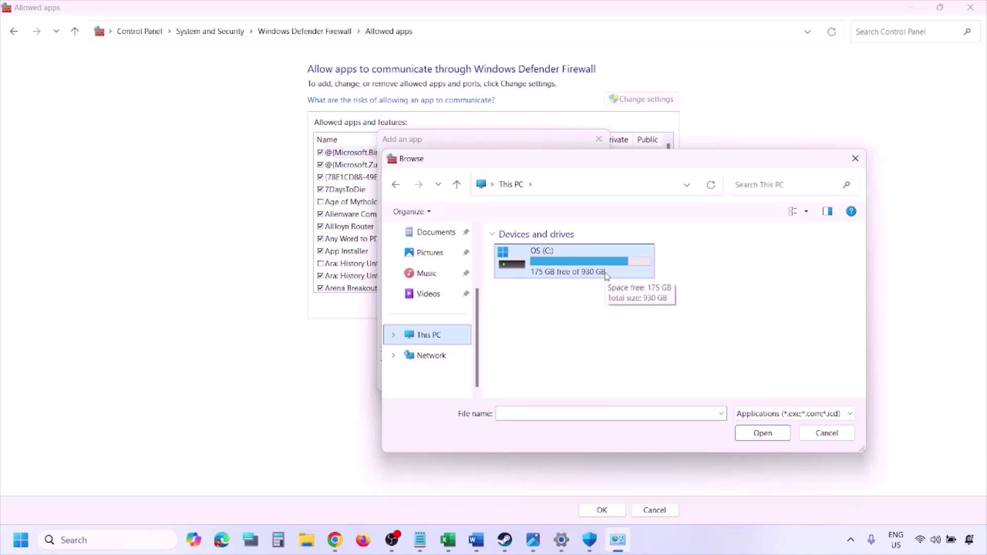
click(826, 432)
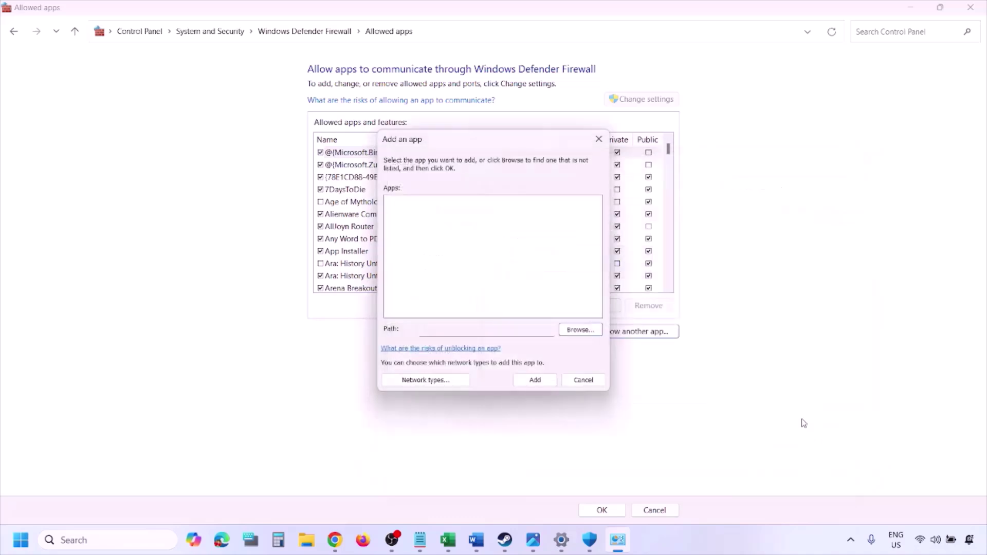
click(576, 382)
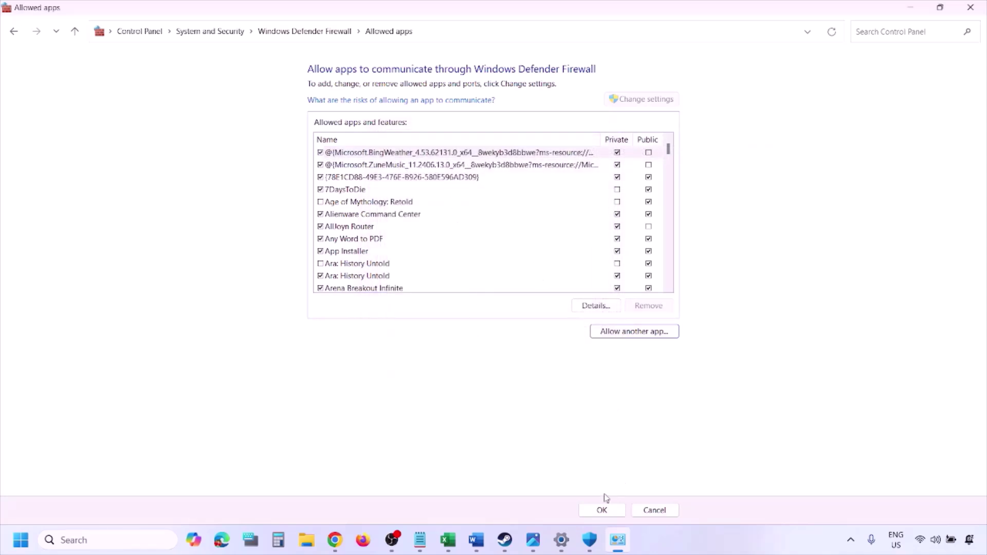
click(970, 7)
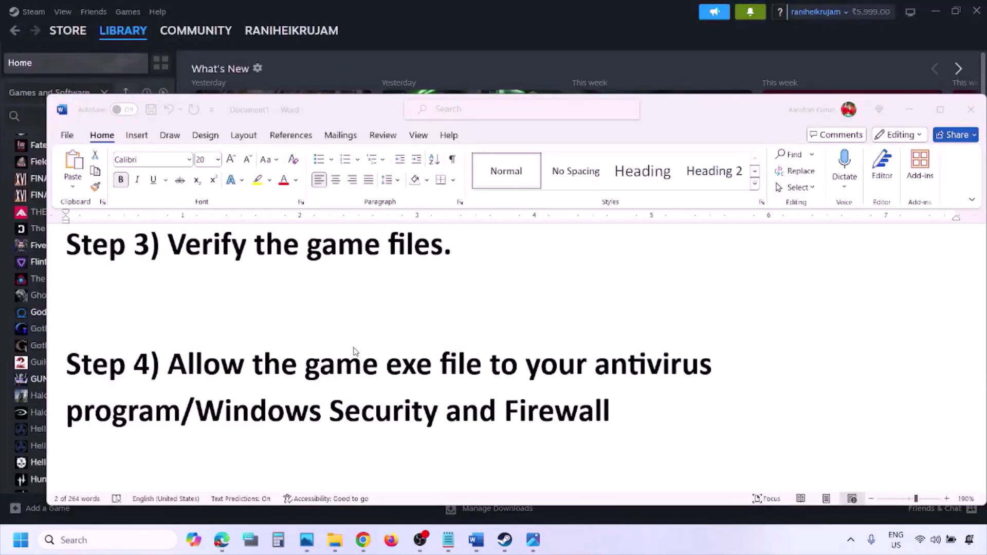
- Review Step 5 in the Word notes on a clean graphics driver installation, including the NVIDIA and AMD download links
scroll(354, 352, down, 4)
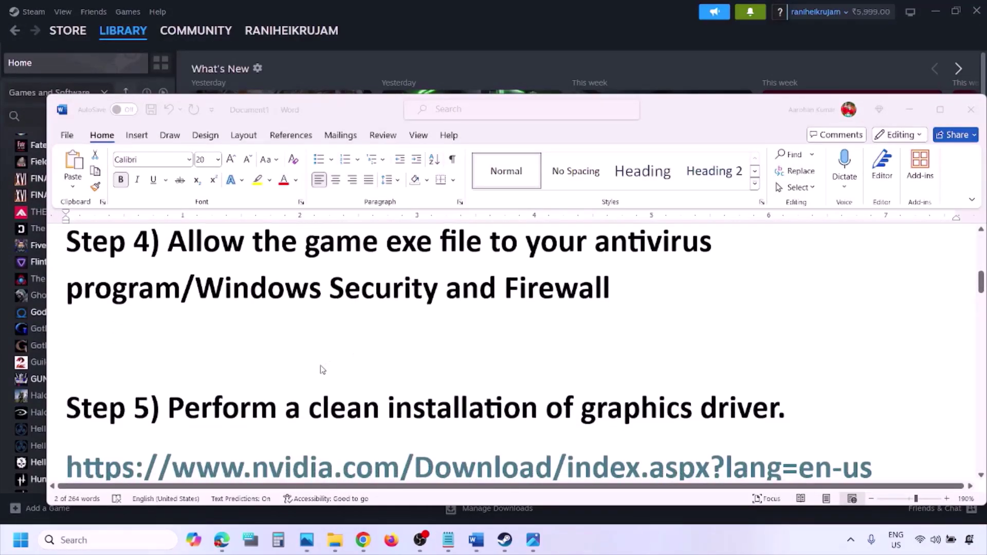
scroll(322, 368, down, 2)
double_click(243, 335)
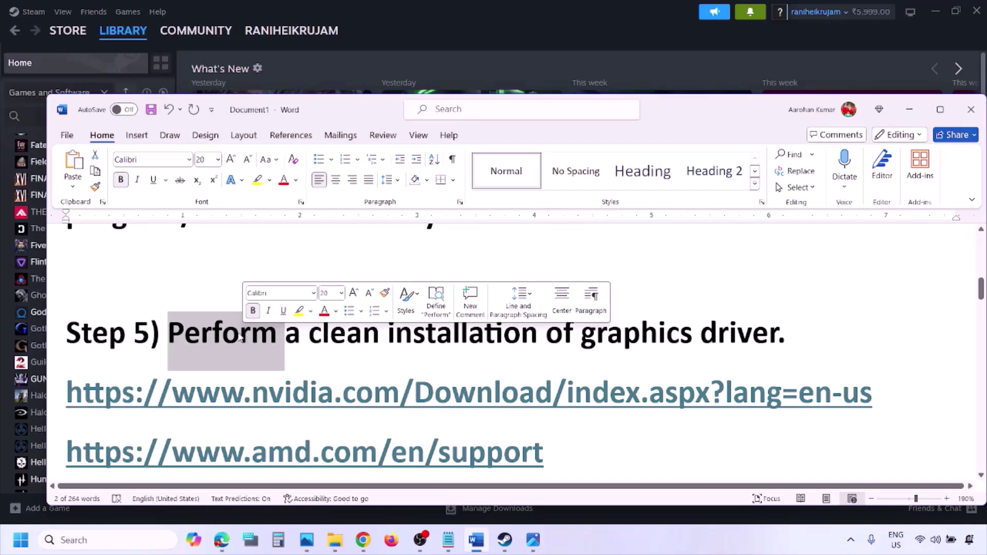
double_click(219, 401)
scroll(218, 401, down, 1)
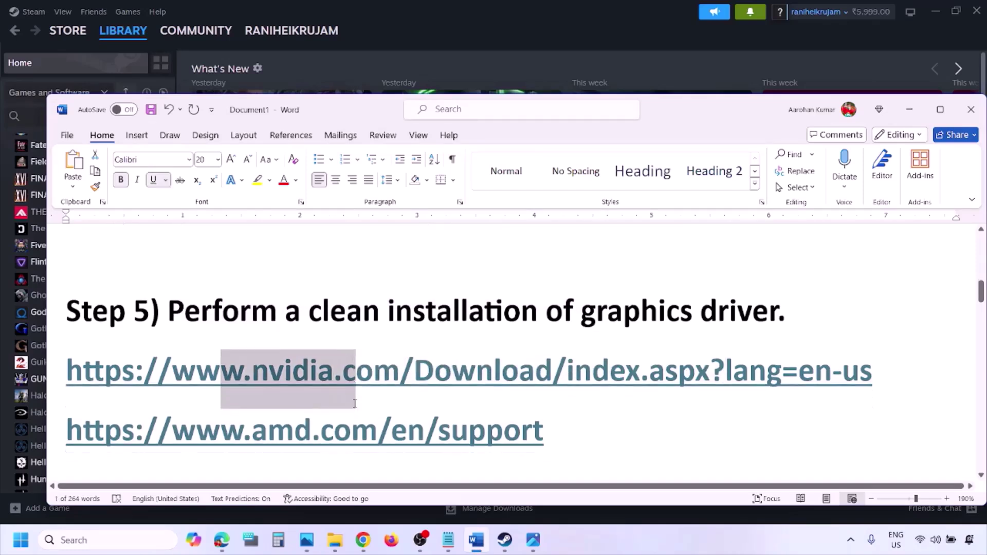
drag(219, 414, 521, 414)
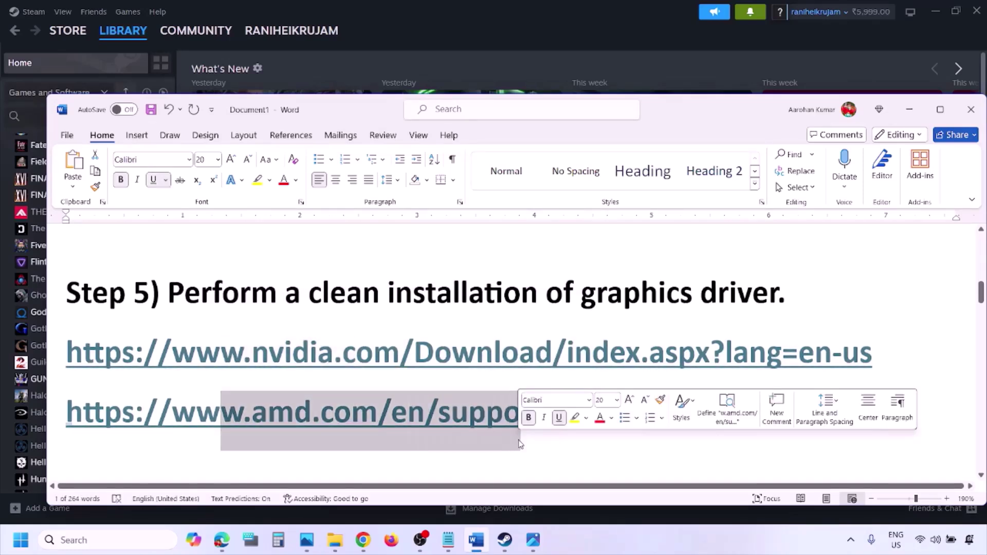
- On NVIDIA's Drivers page in Chrome, choose Windows 11 and run the manual driver search for the GeForce RTX 3050 Laptop GPU
click(649, 532)
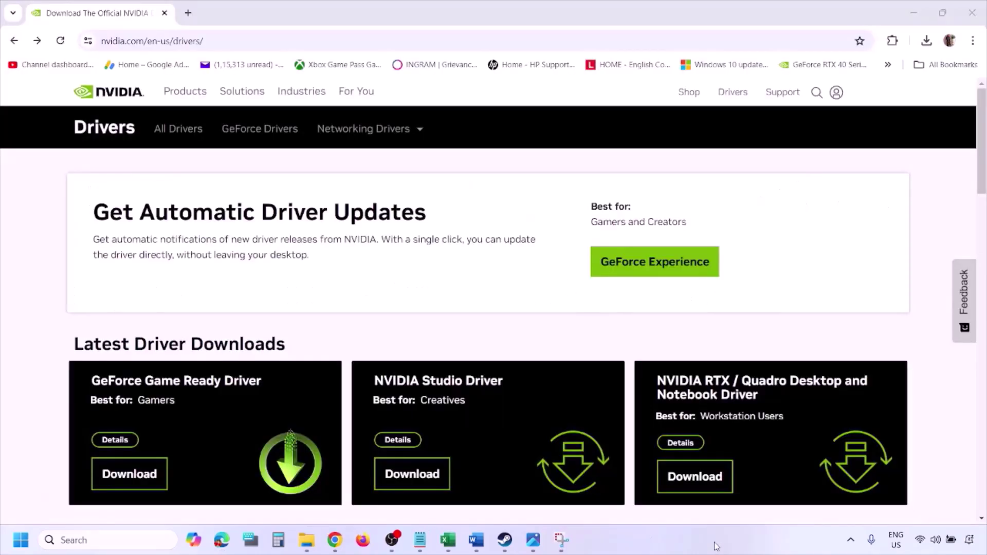
scroll(229, 311, down, 7)
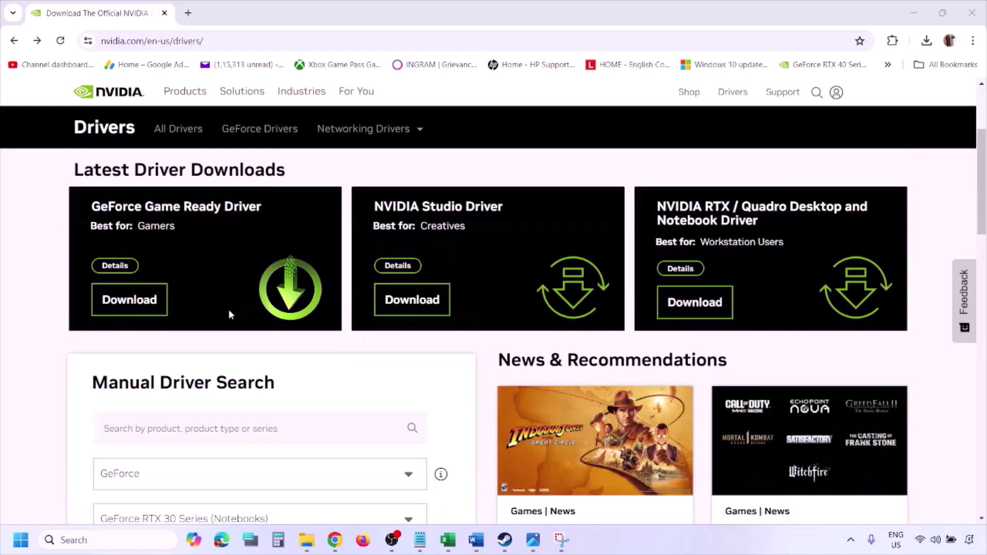
scroll(229, 313, down, 1)
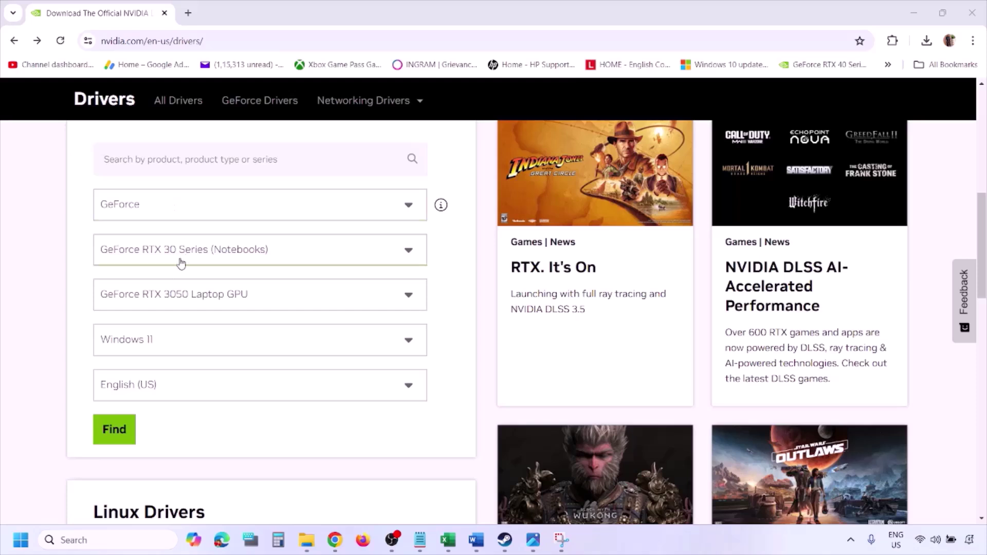
click(161, 343)
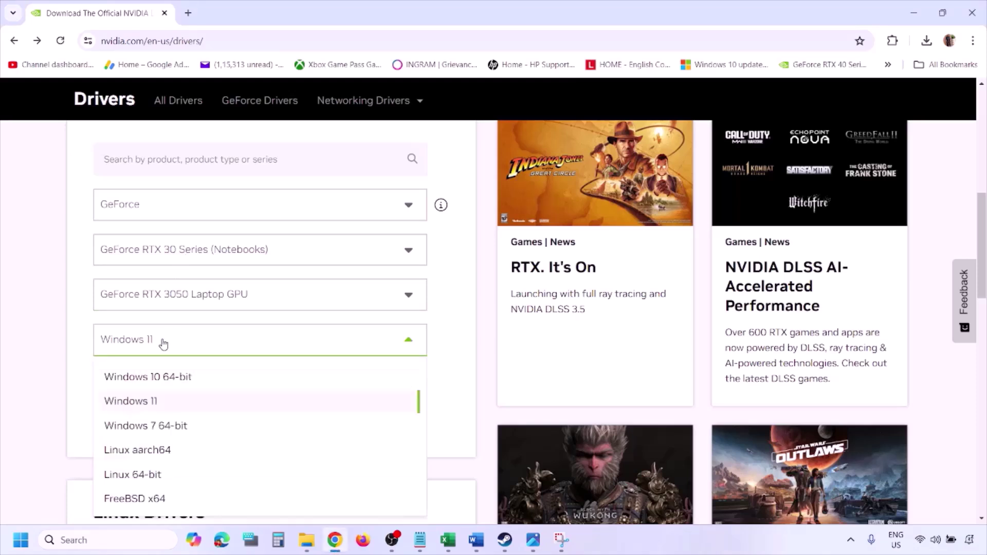
click(144, 403)
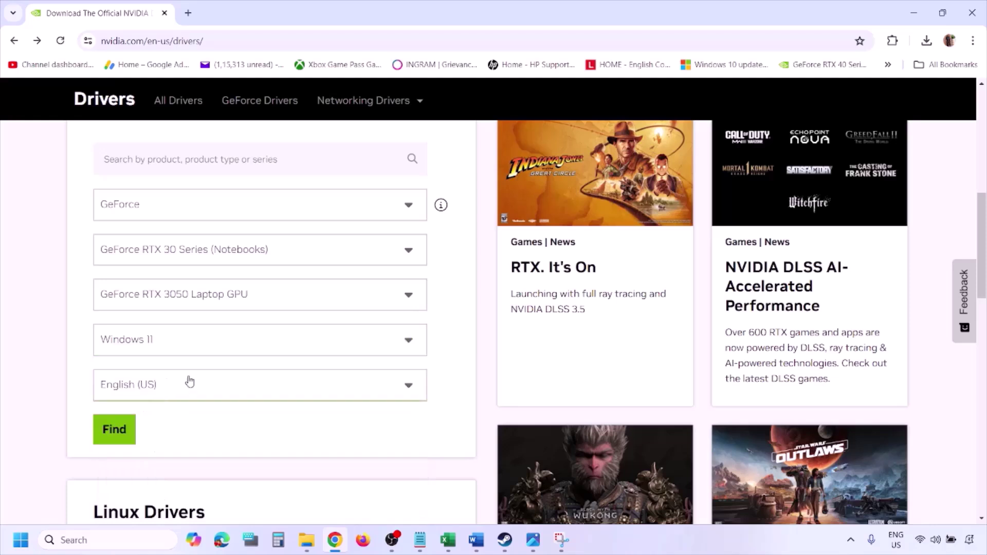
click(117, 433)
- Switch to Photos and review images 1.png to 5.png, covering the Game Ready Driver download and the NVIDIA custom clean installation
click(535, 544)
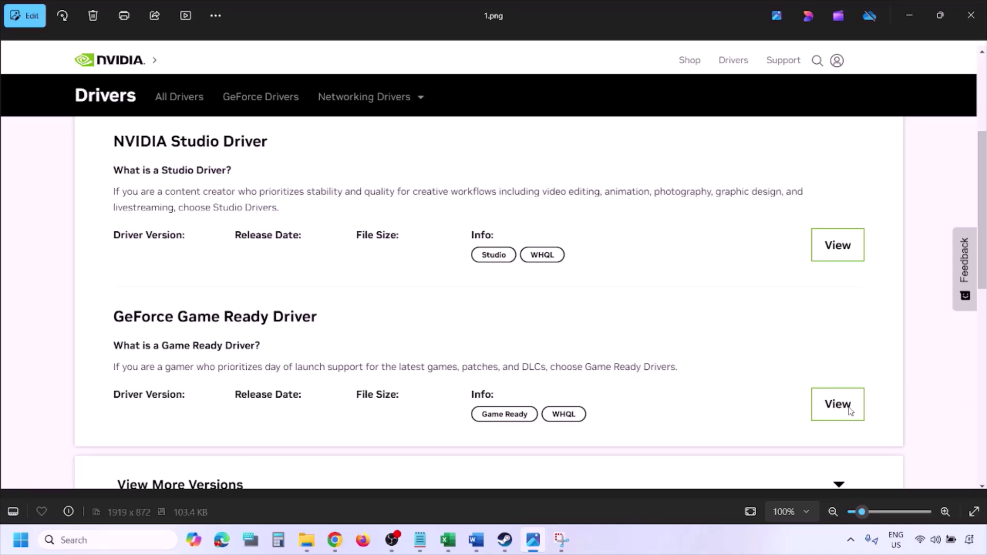
key(Right)
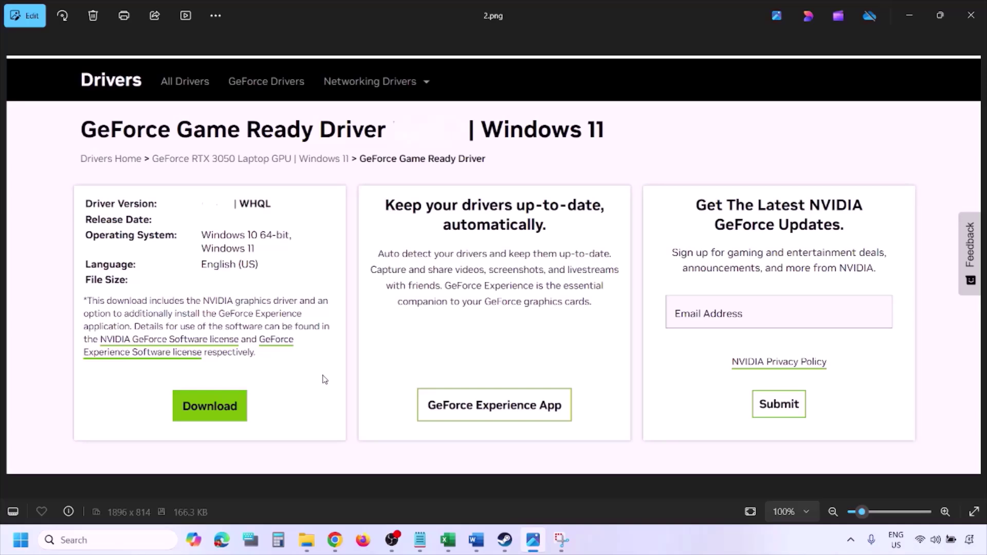
key(Right)
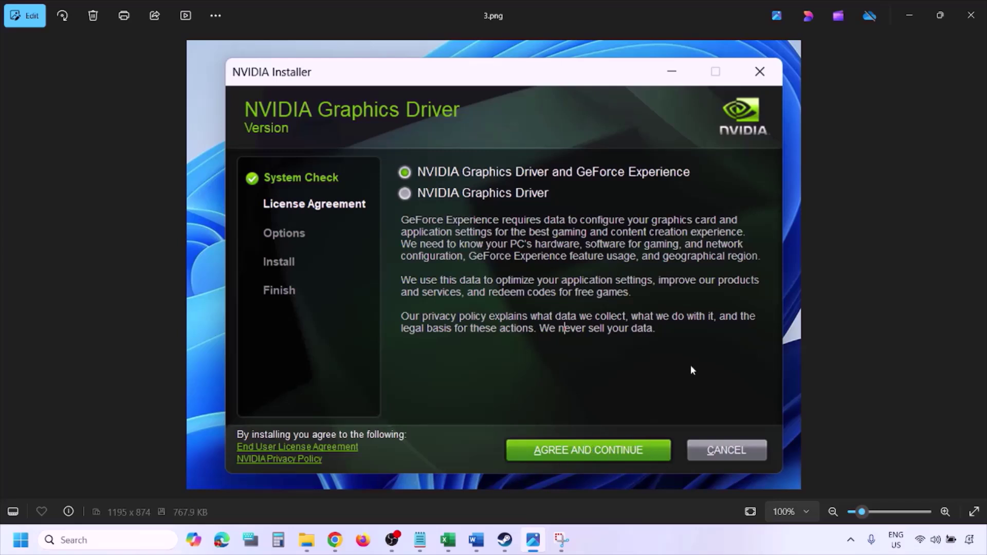
key(Right)
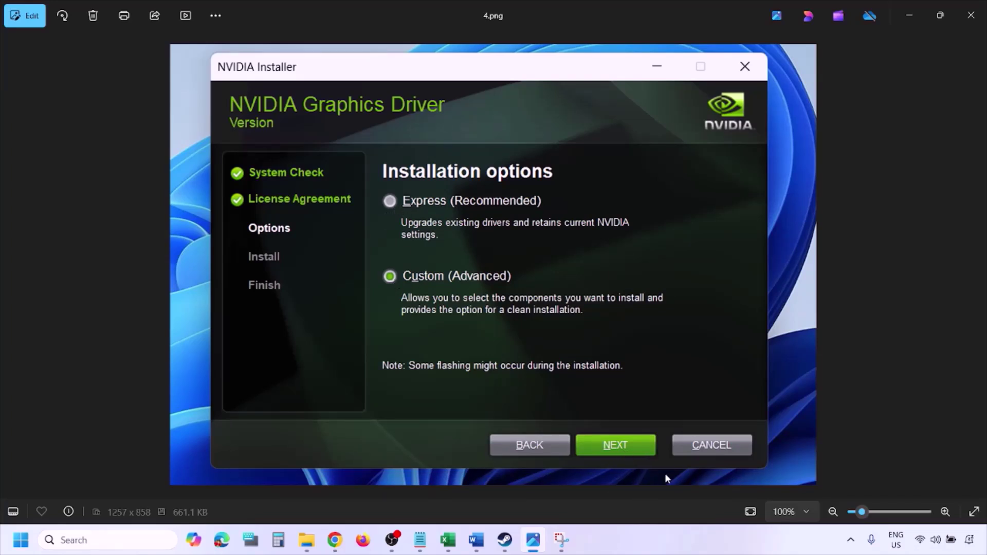
key(Right)
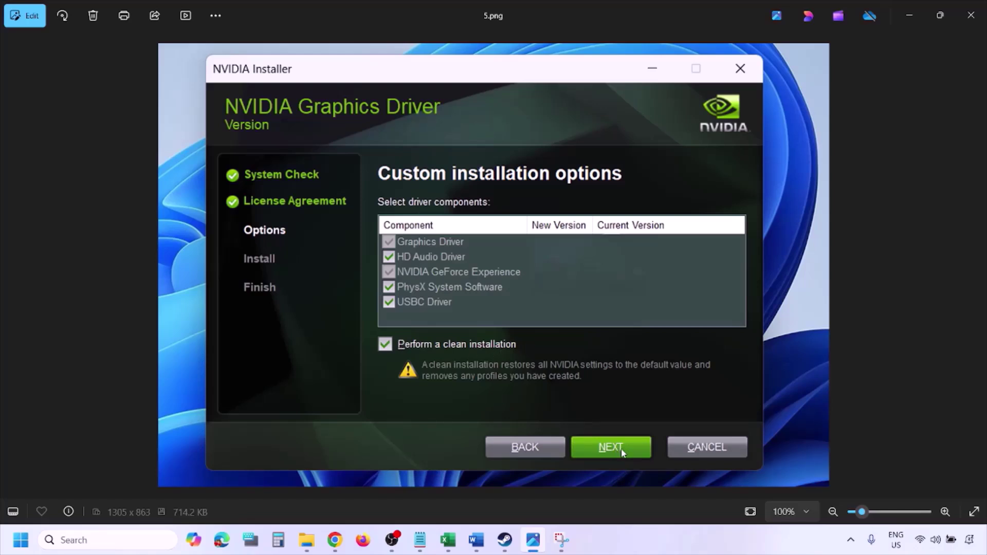
- Show the Restart power option for the computer and dismiss it without restarting
click(20, 540)
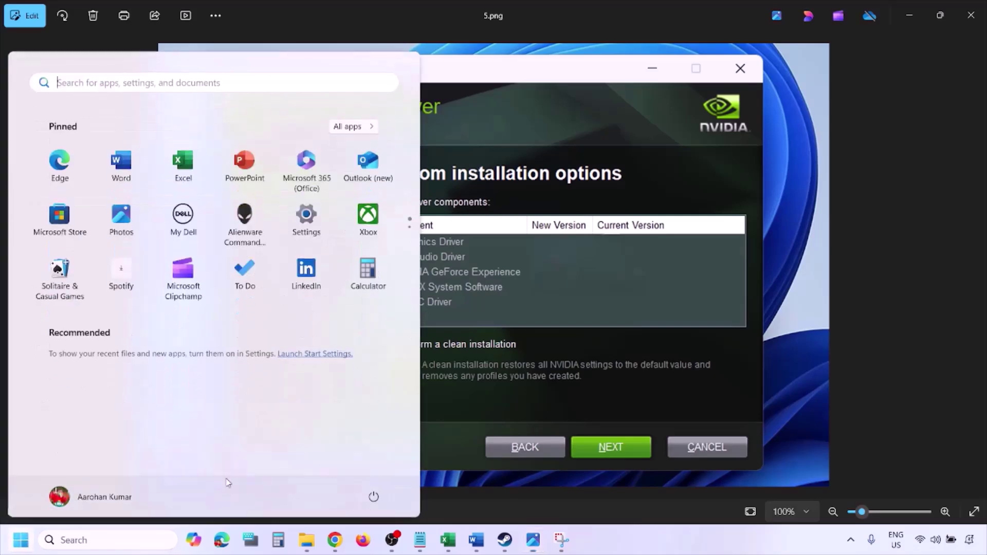
click(374, 495)
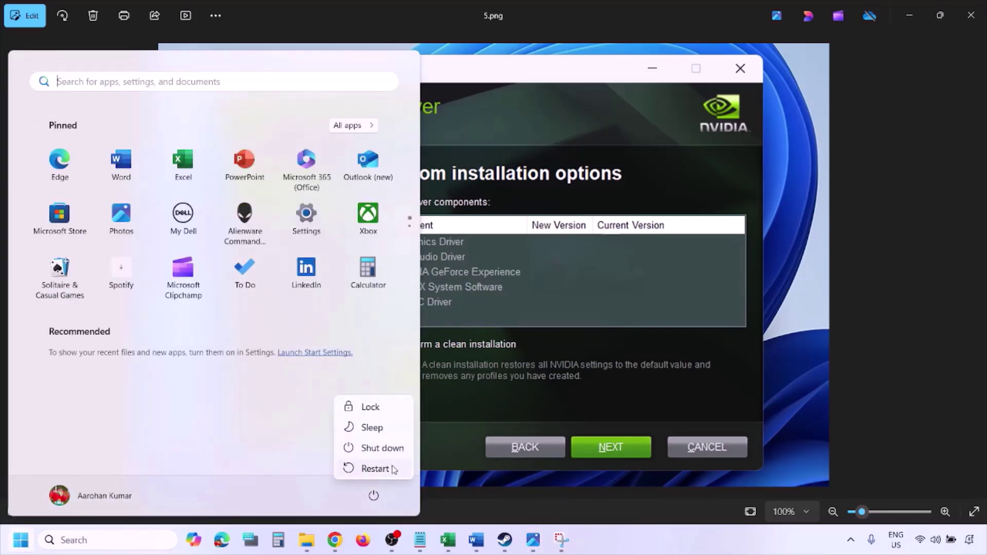
key(Escape)
key(Escape)
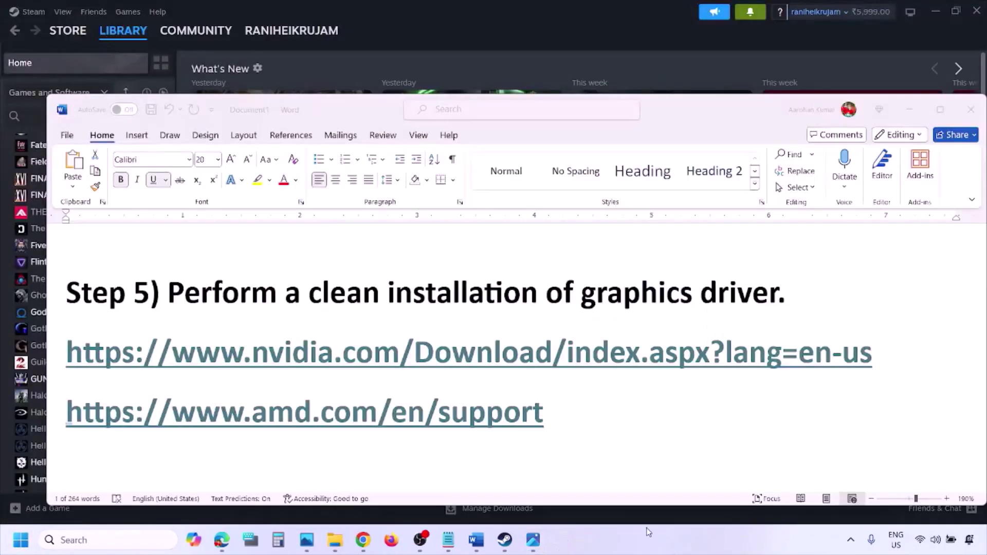
- Highlight the AMD support link under Step 5 in the Word notes, show the power options again, and move on to the next step
click(583, 414)
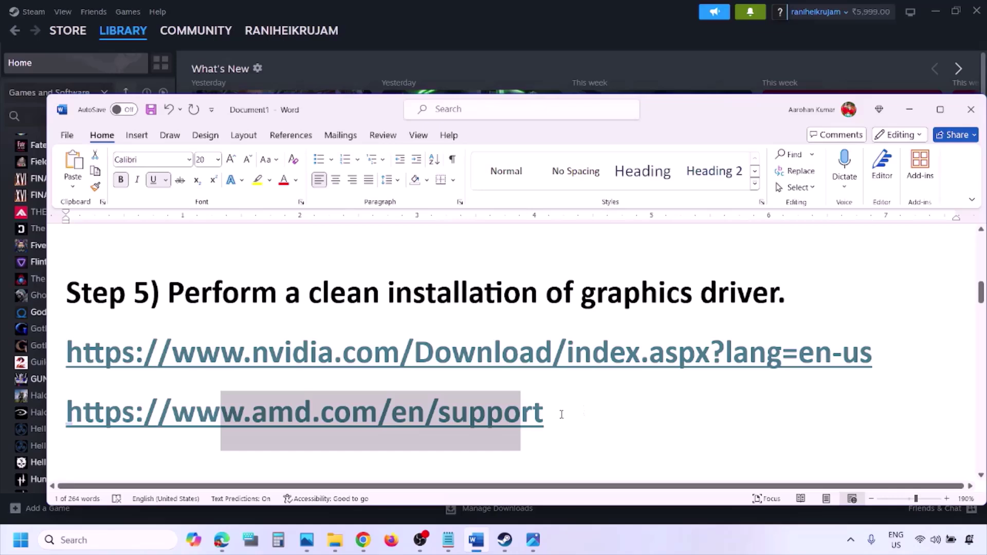
drag(561, 414, 201, 404)
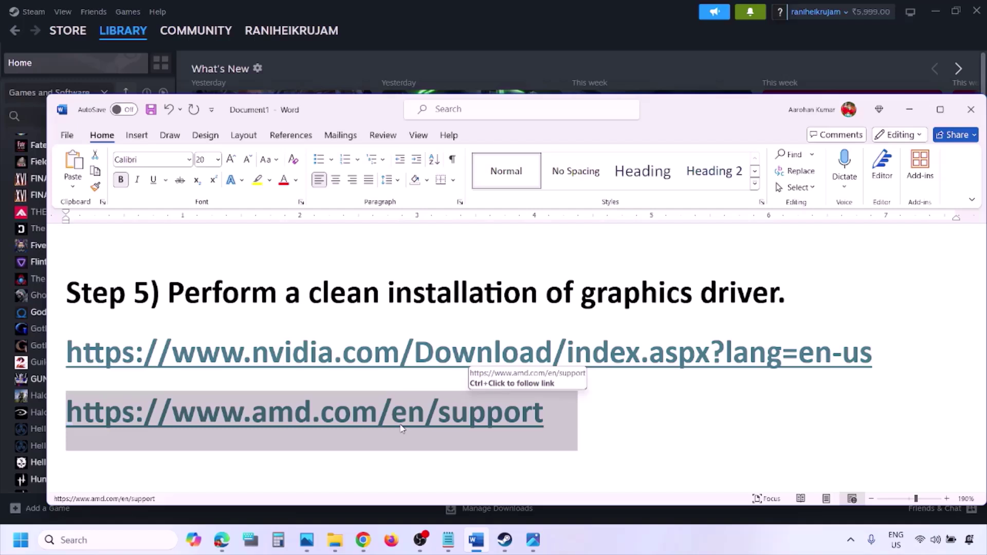
click(21, 540)
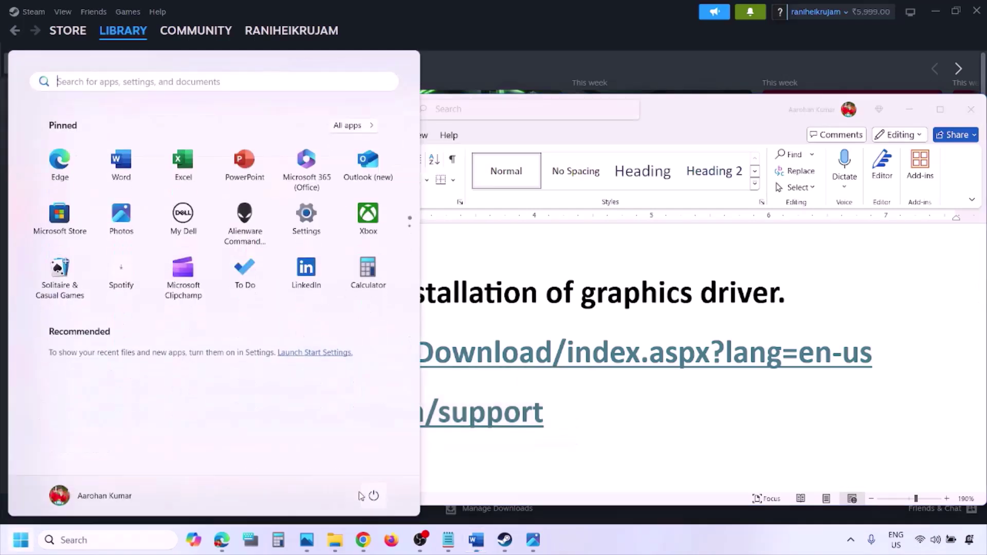
click(373, 497)
click(623, 542)
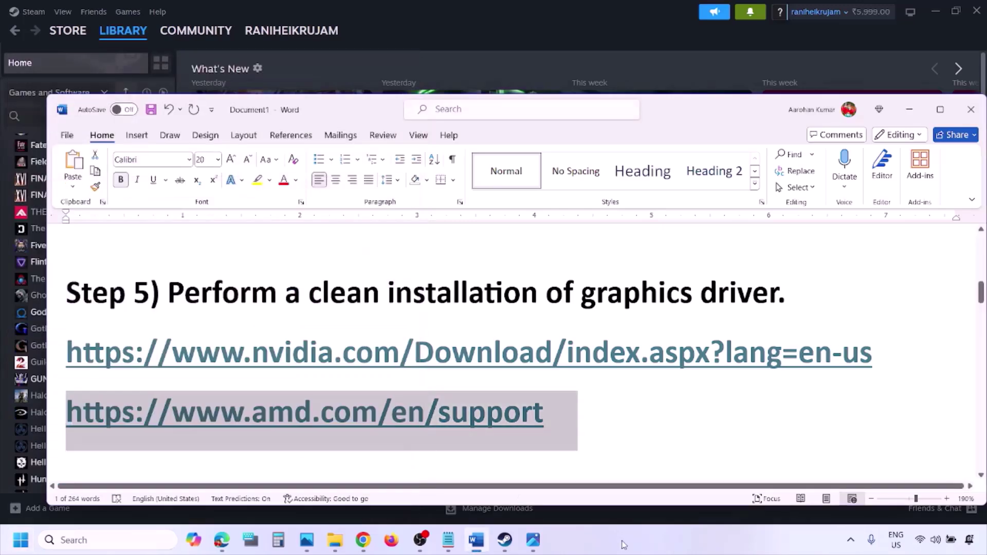
scroll(463, 354, down, 4)
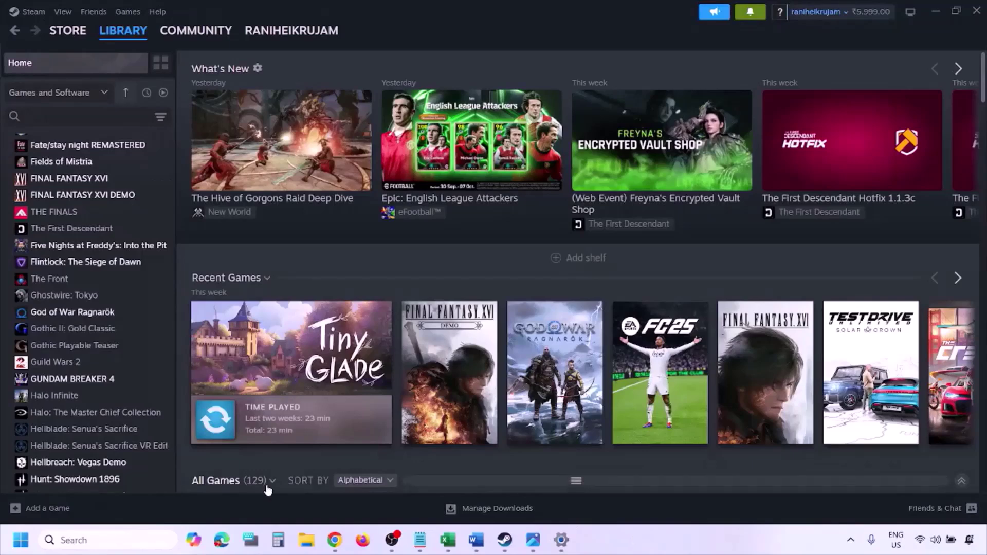
- Search Windows for "graphics" and open the Graphics settings page
click(119, 536)
text(g)
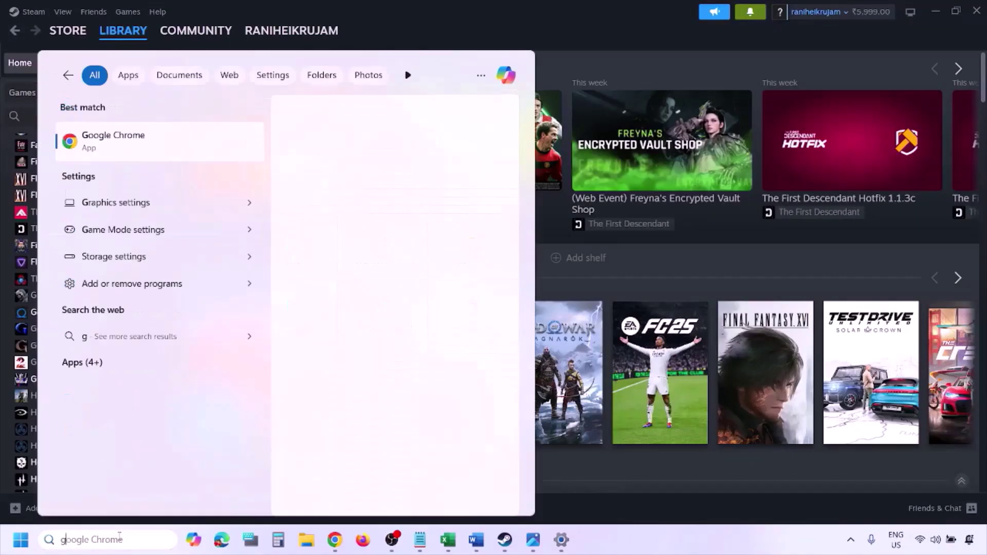
text(raphics)
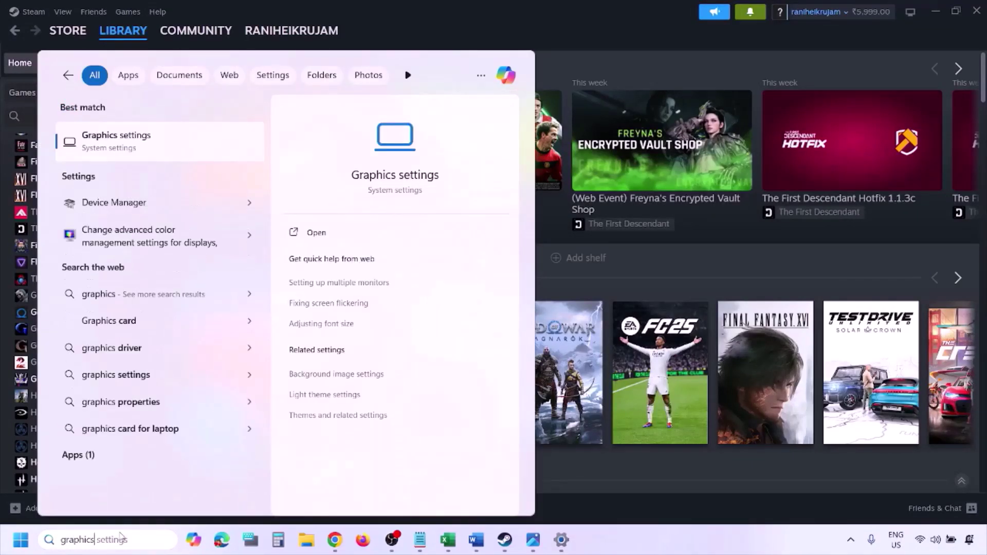
click(143, 149)
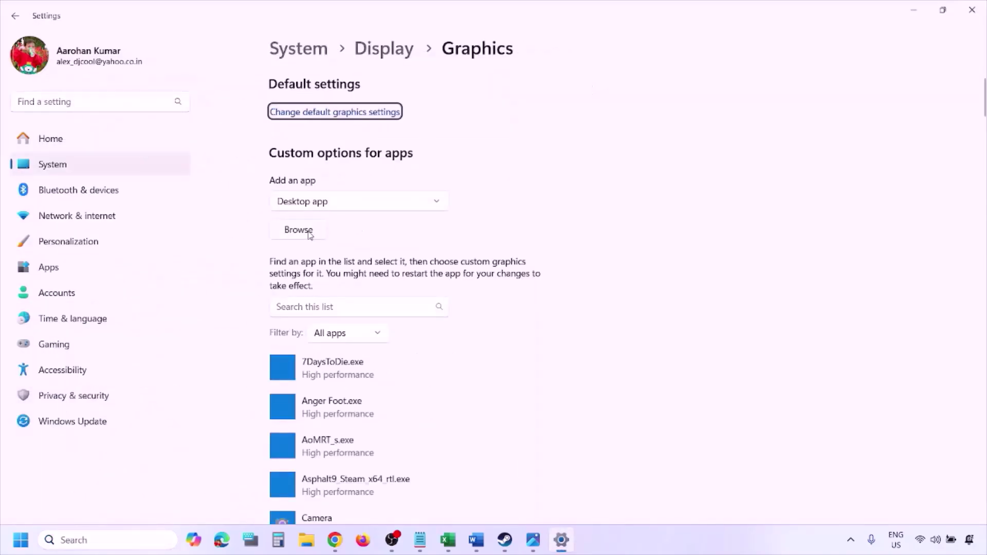
- Browse to Steam's steamapps folder for a desktop app, cancel adding it, and view the High performance graphics preference on CarX Street.exe
click(308, 231)
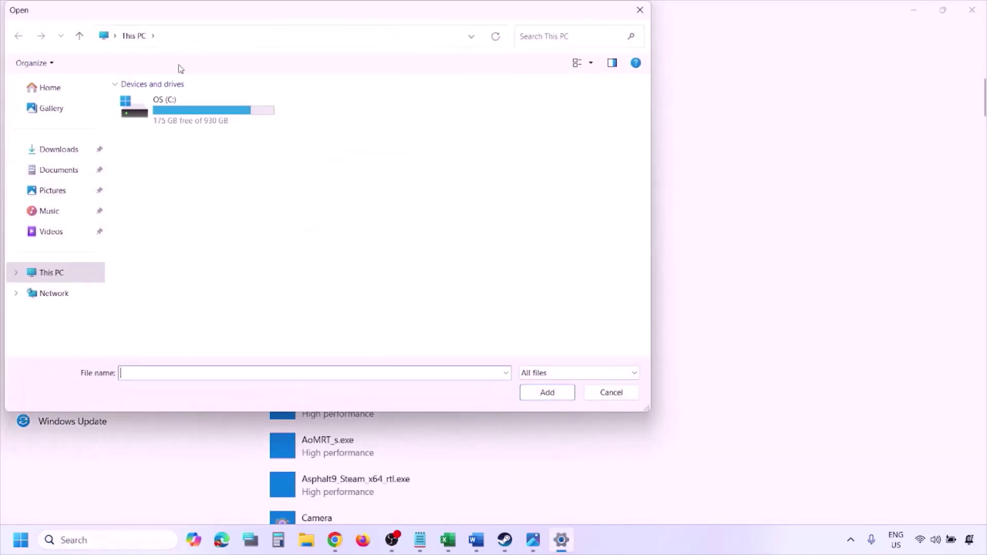
double_click(208, 118)
scroll(226, 206, down, 3)
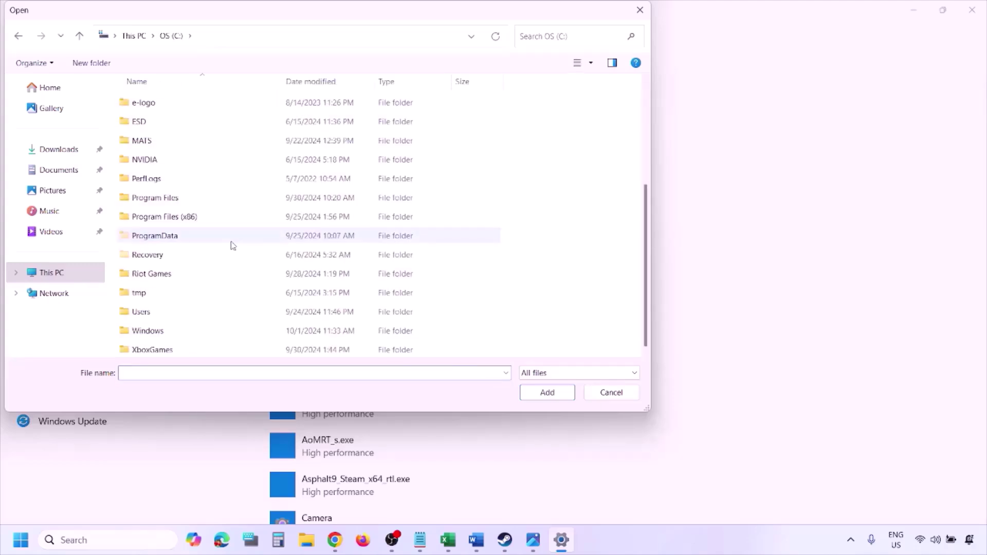
double_click(206, 224)
scroll(216, 219, down, 7)
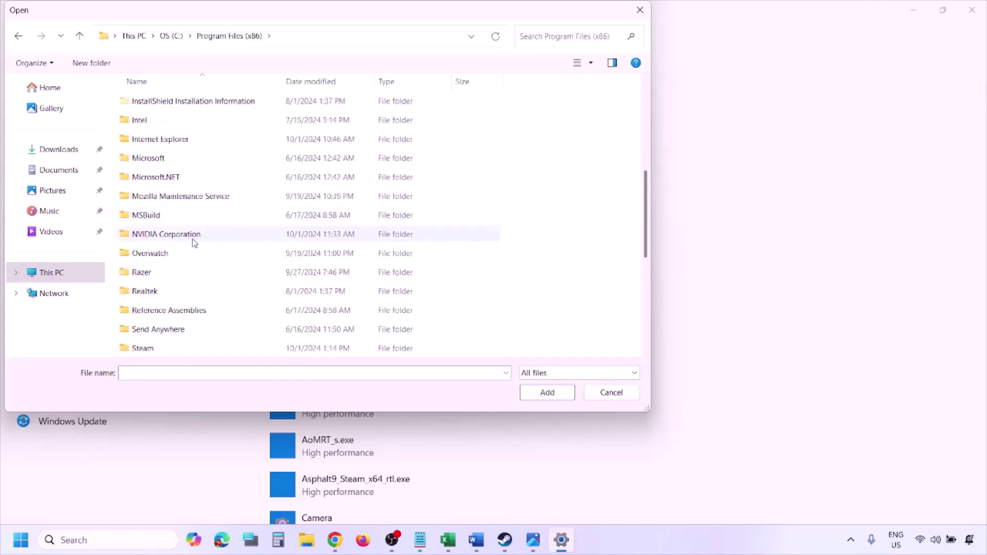
scroll(194, 242, down, 3)
double_click(152, 176)
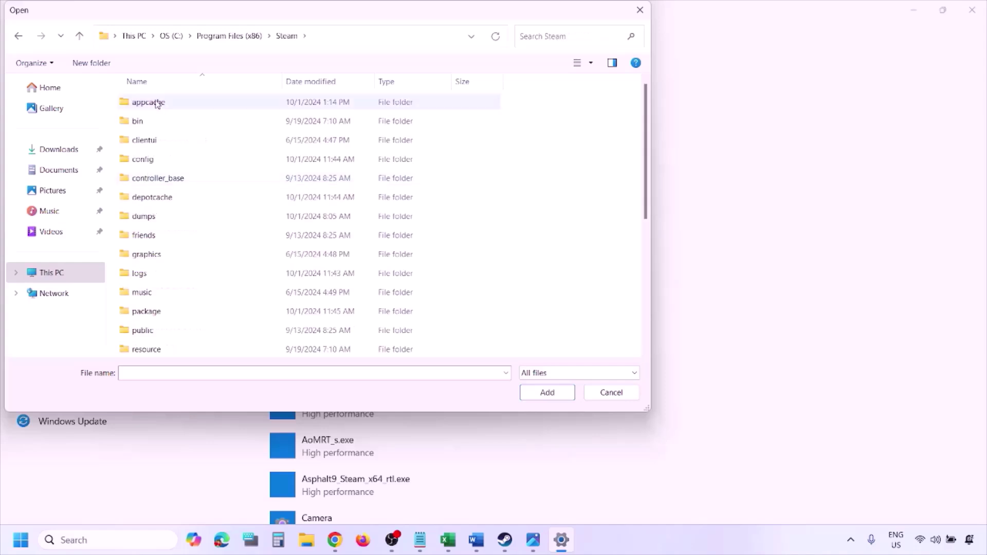
scroll(157, 263, down, 2)
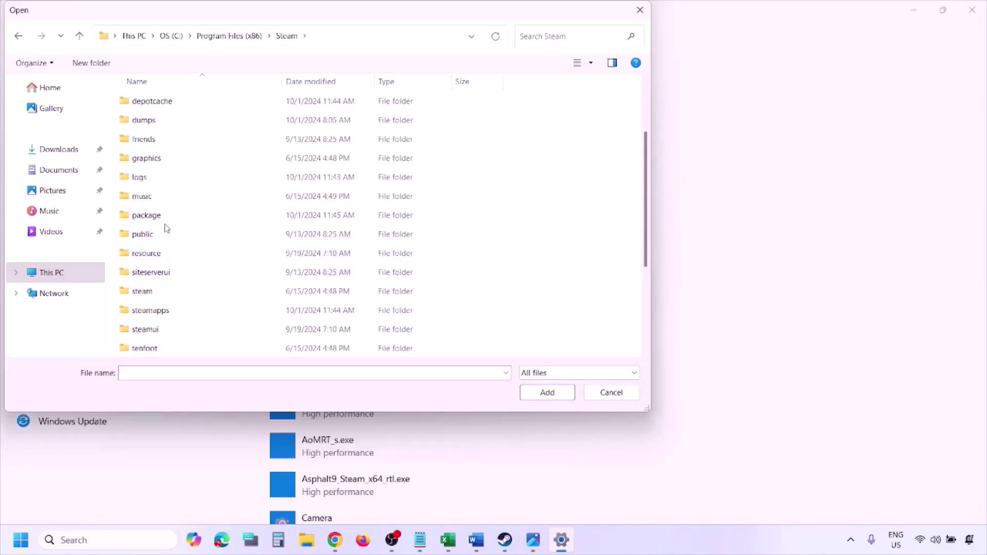
scroll(165, 230, down, 2)
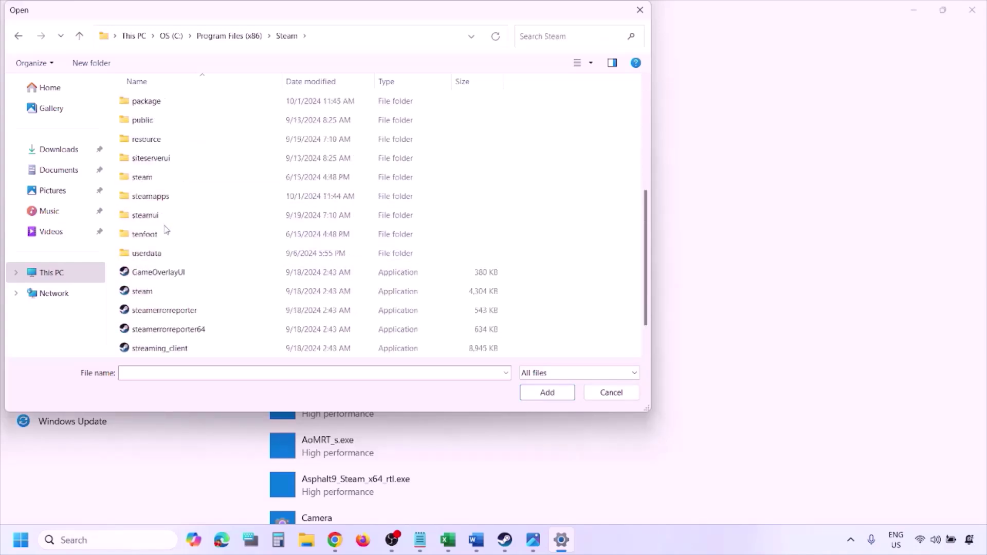
double_click(158, 197)
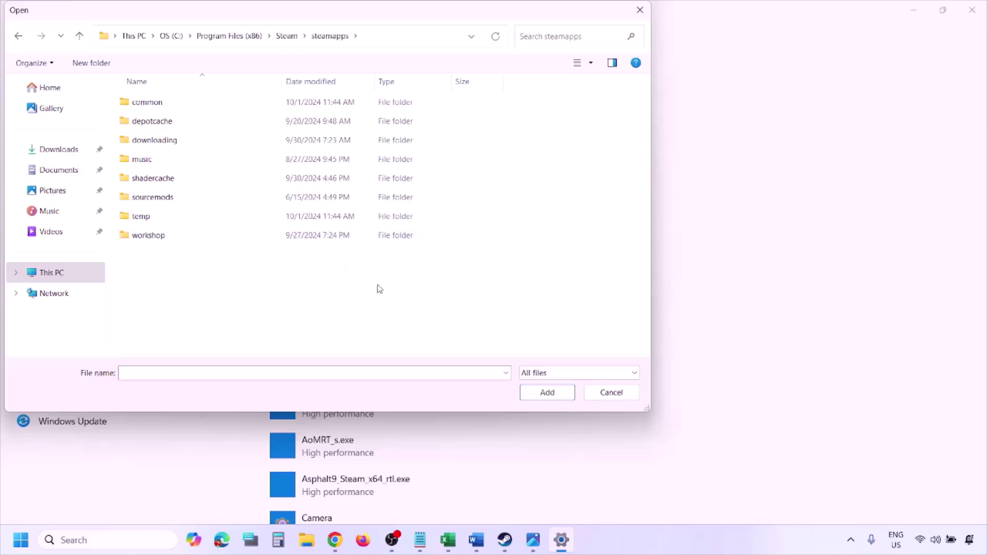
click(598, 393)
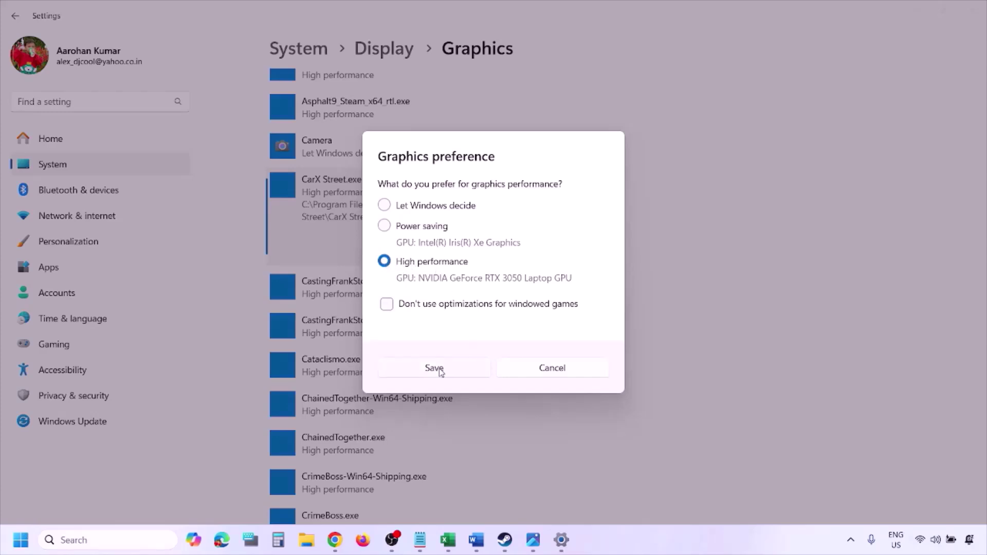
click(598, 446)
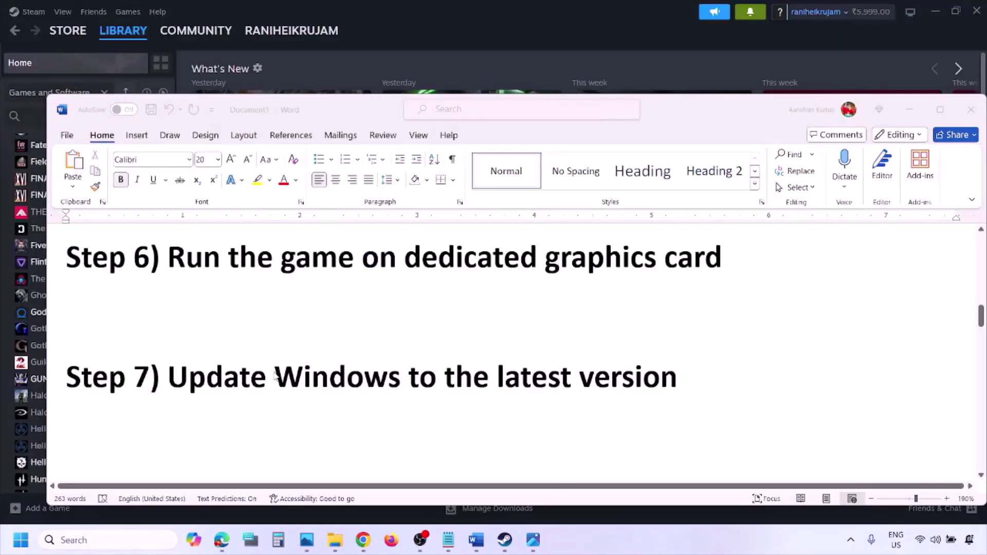
- Highlight the Step 7 text in the Word notes, and check for updates on the Windows Update page in Settings
click(275, 376)
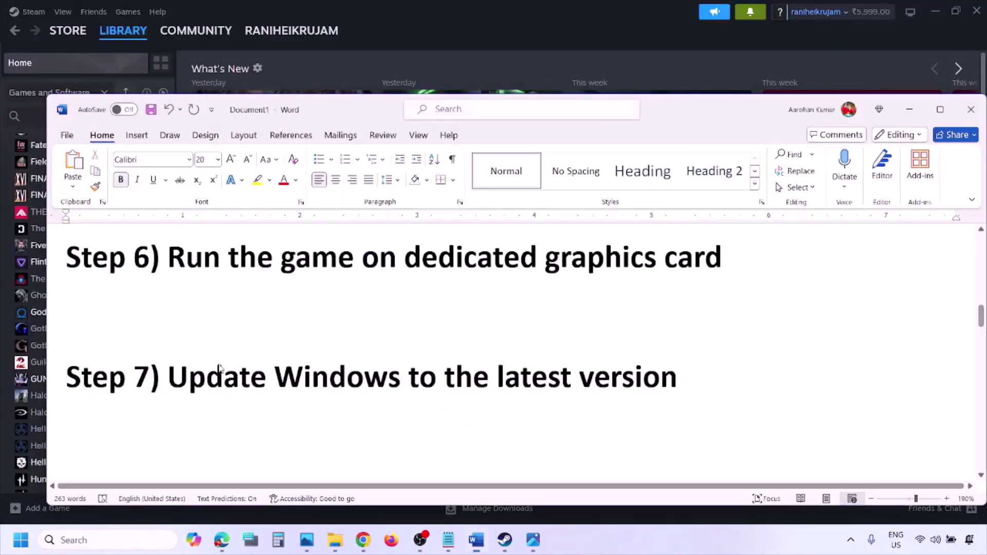
drag(191, 378, 668, 383)
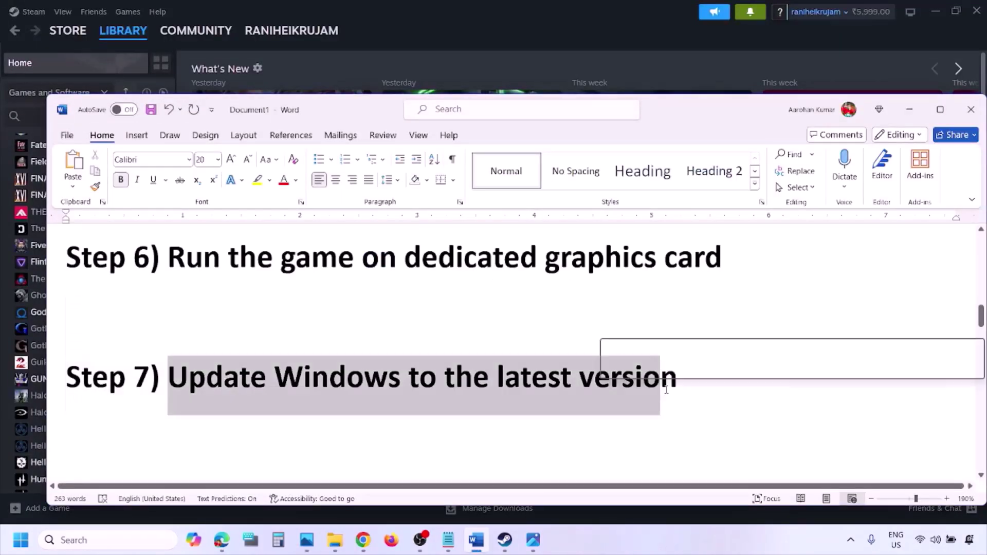
key(super+i)
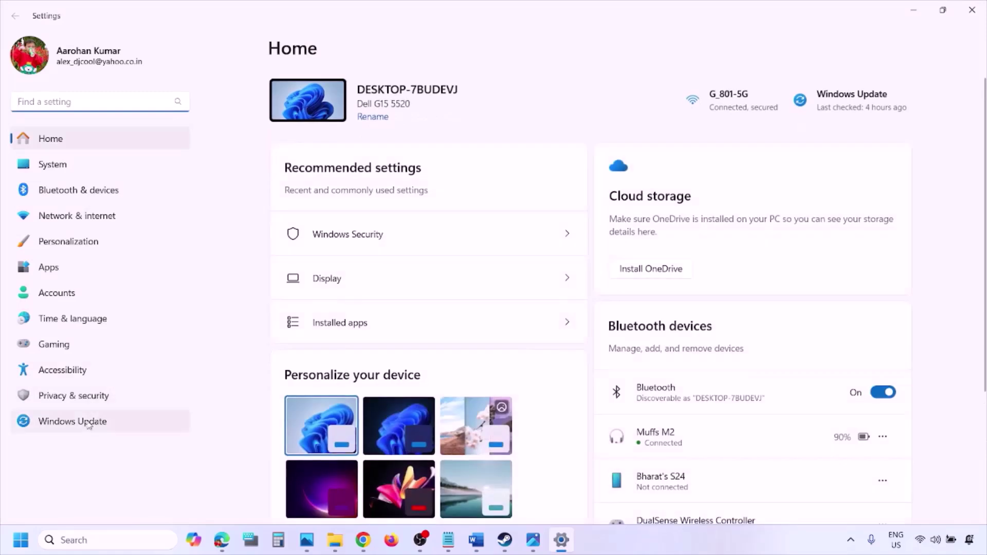
click(82, 423)
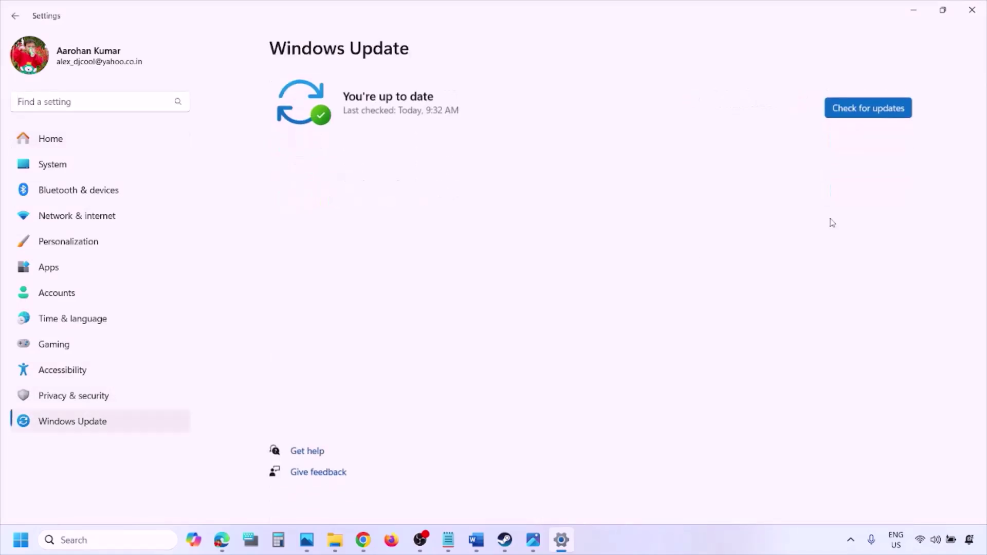
click(867, 110)
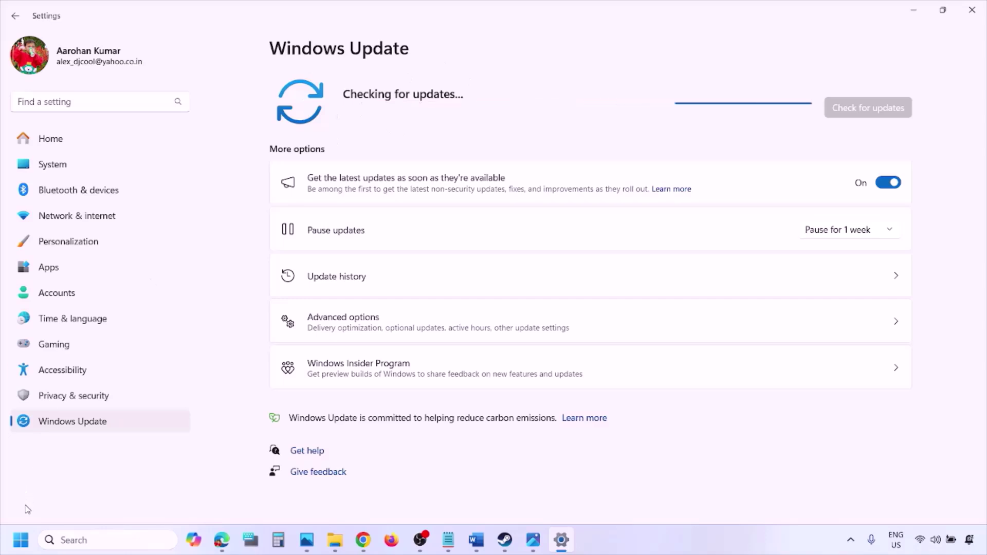
- Show the Restart option for use once Windows is updated, and return to the Word notes without restarting
click(21, 540)
click(374, 496)
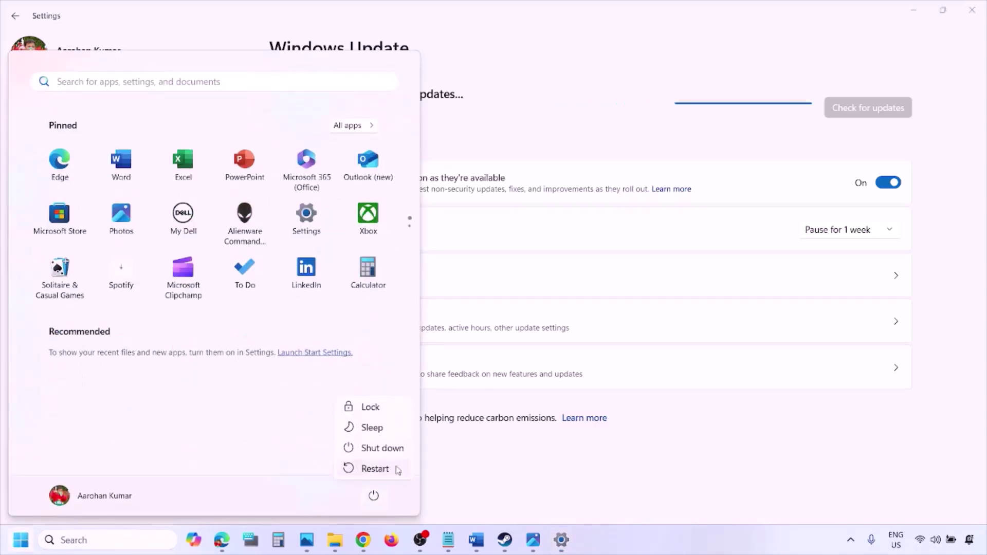
click(476, 540)
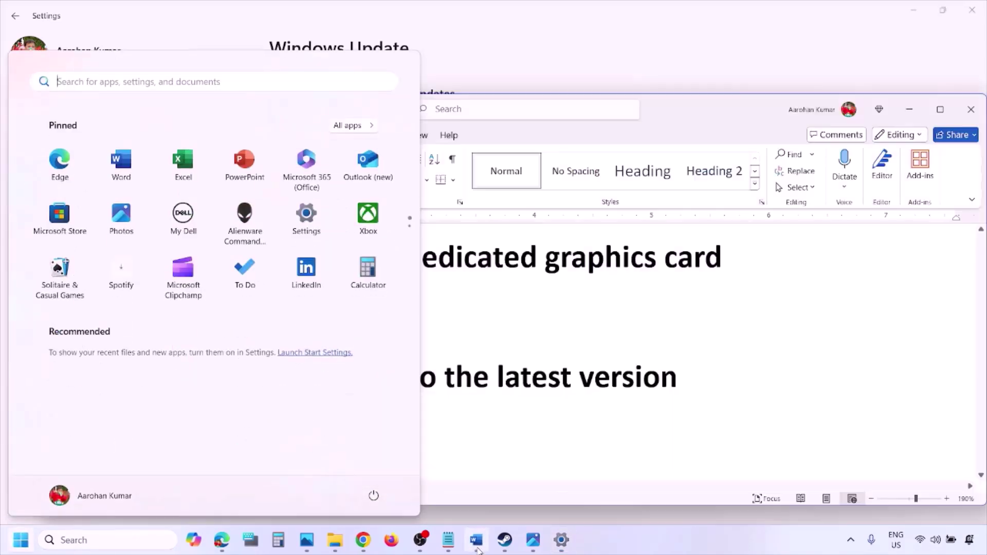
- Copy the Step 8 Visual C++ link from the Word notes and open it in a new Chrome window
scroll(431, 398, down, 2)
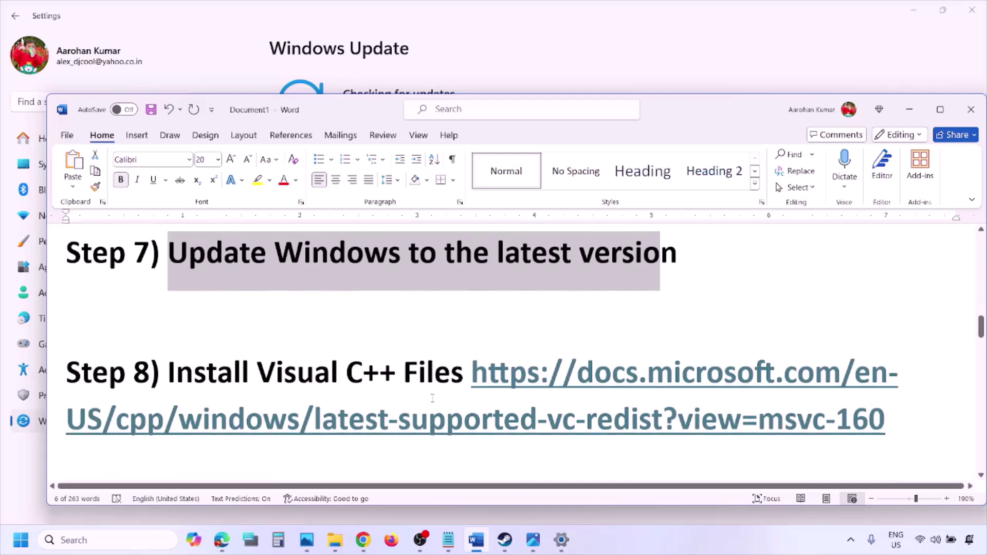
drag(901, 428, 471, 372)
key(ctrl+c)
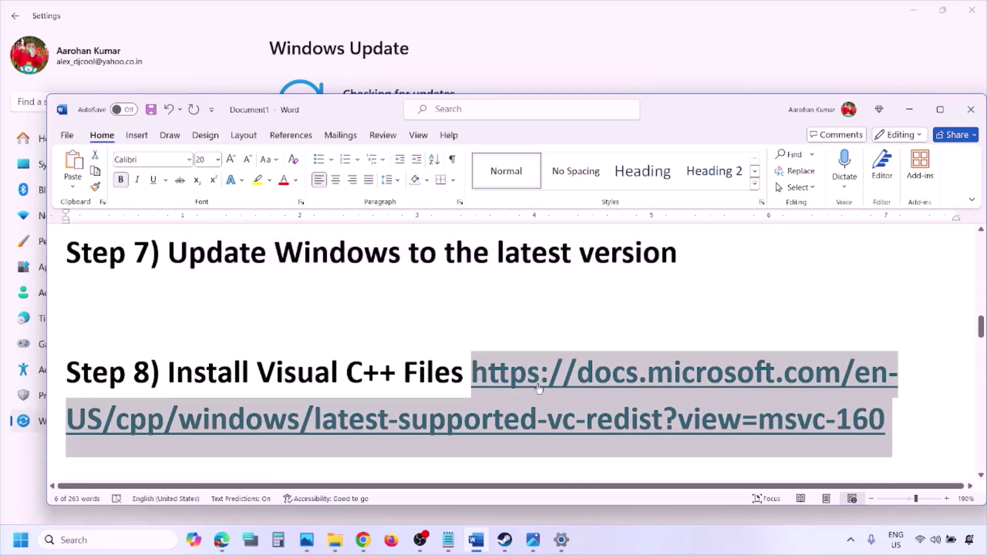
right_click(363, 539)
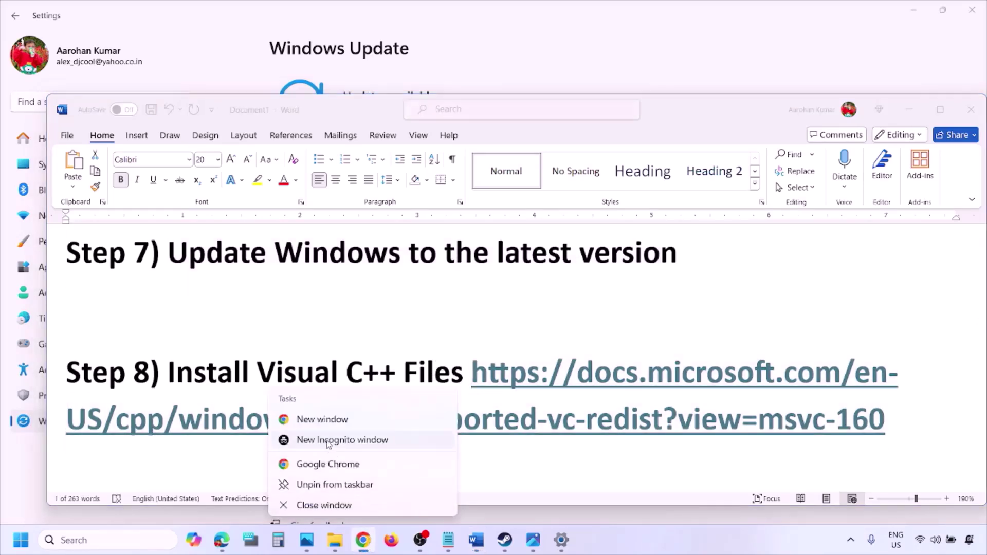
click(322, 428)
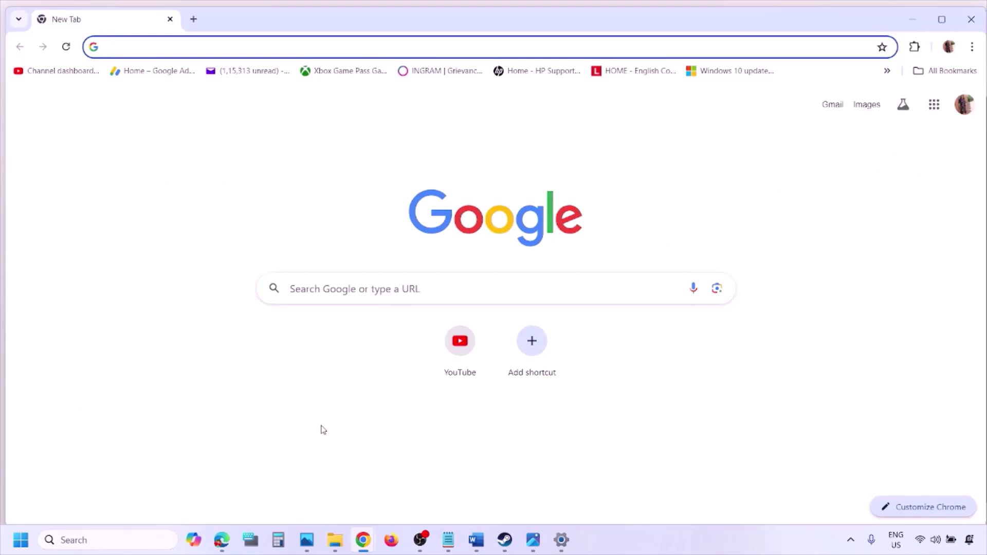
key(ctrl+v)
key(Return)
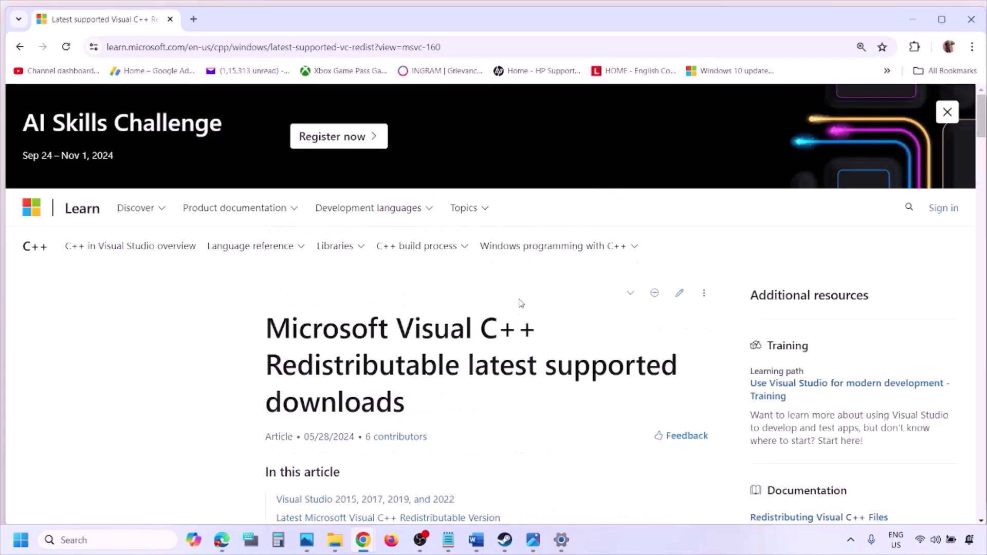
- Download the X86 package from the latest Redistributable Version table, run it, and start the repair of Microsoft Visual C++ 2015-2022 (x86)
scroll(429, 301, down, 5)
scroll(429, 301, down, 5)
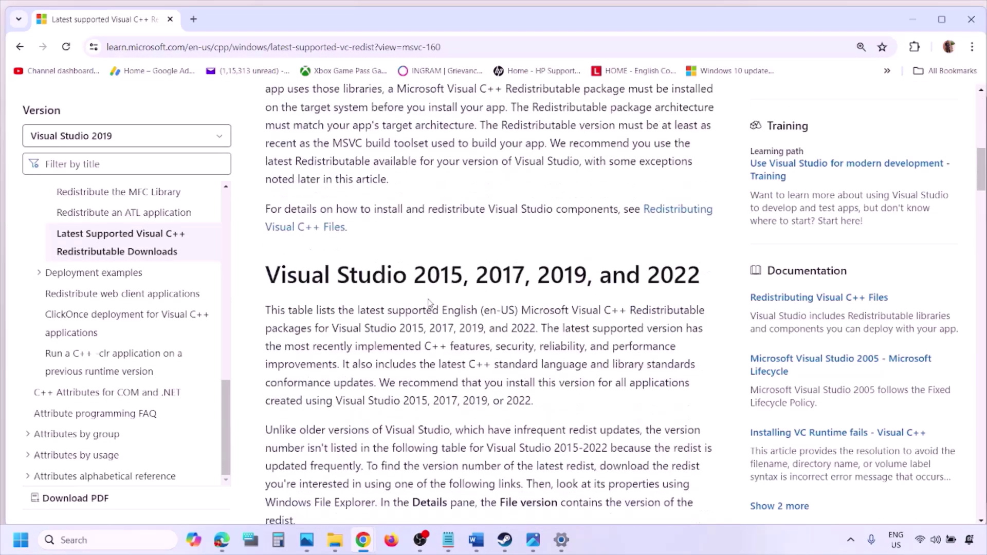
drag(311, 275, 662, 275)
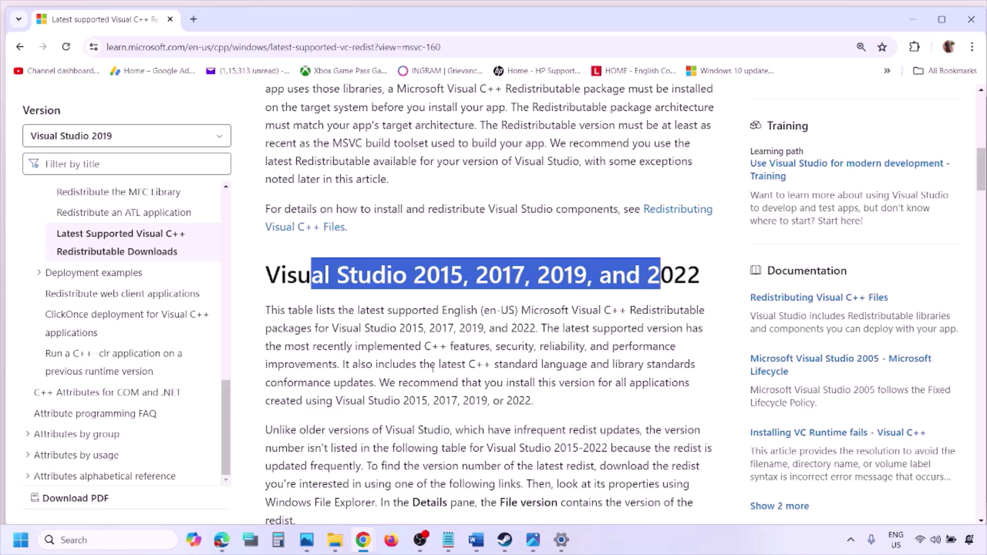
scroll(432, 372, down, 9)
scroll(433, 371, down, 2)
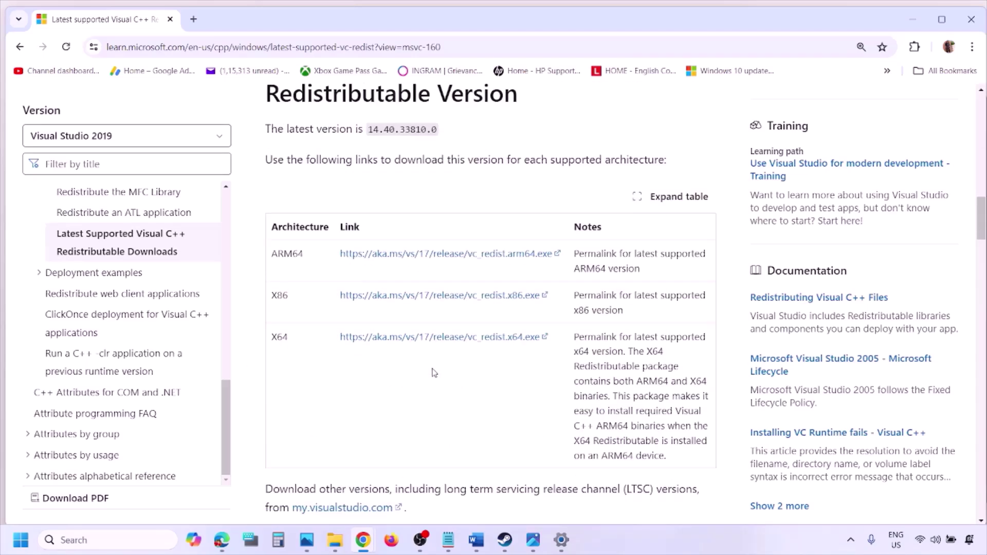
double_click(278, 298)
double_click(282, 335)
double_click(276, 295)
drag(275, 295, 485, 301)
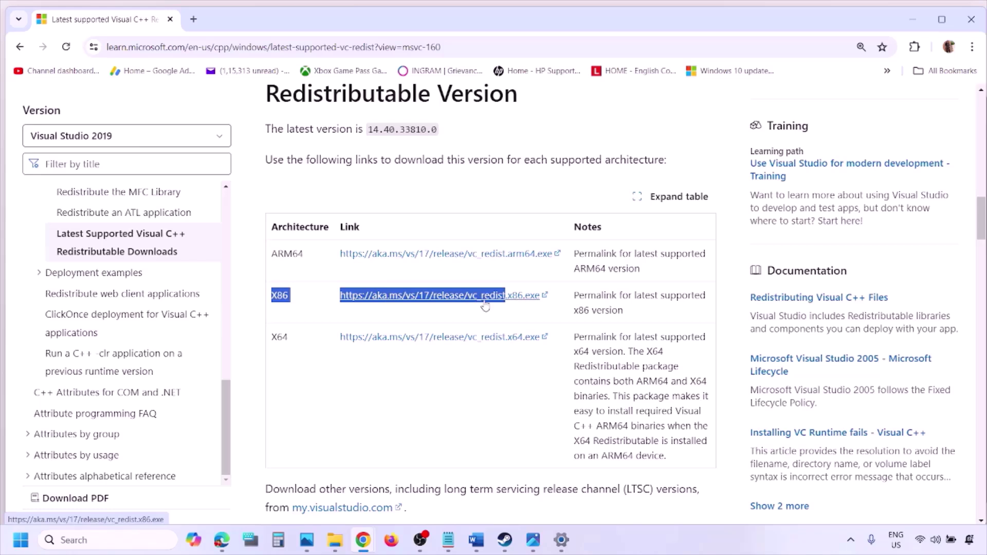
click(484, 306)
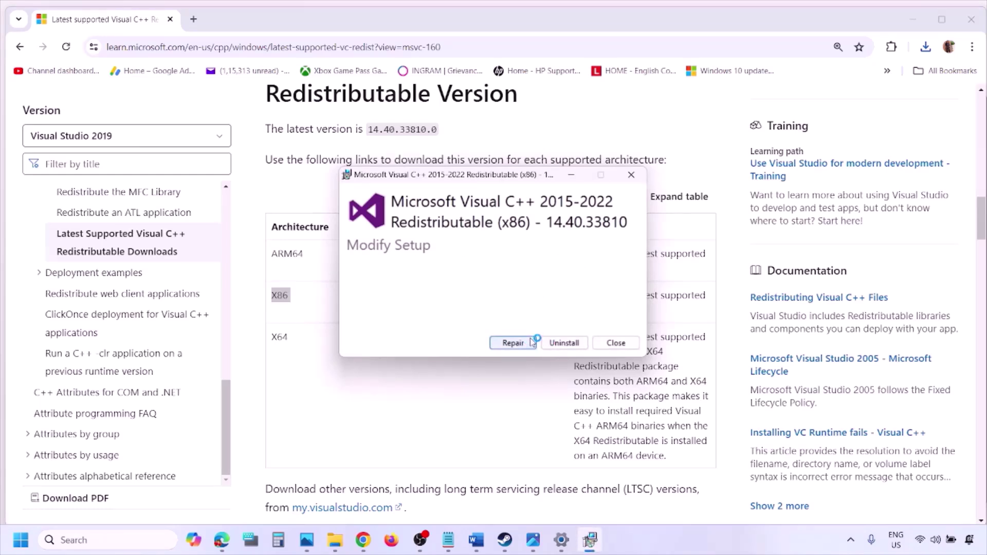
click(530, 343)
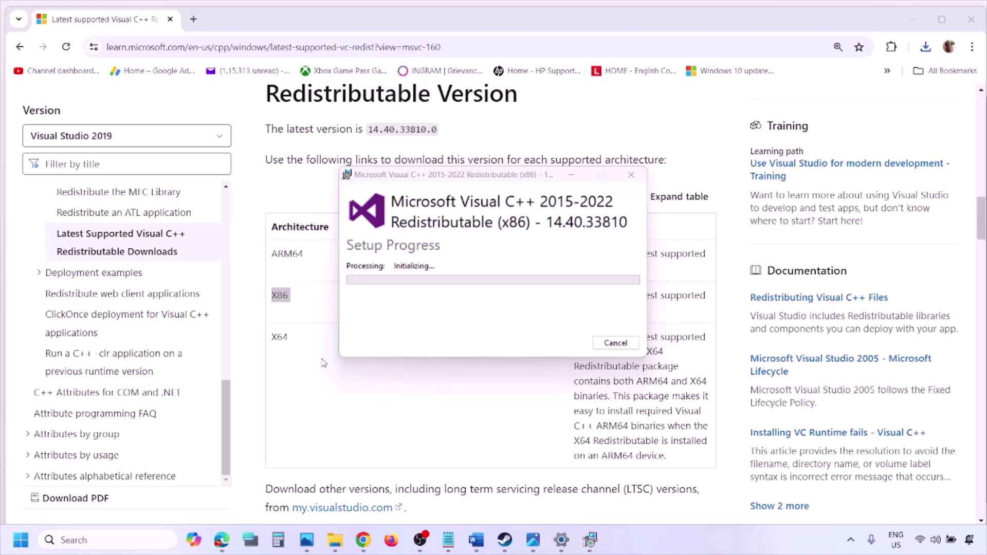
- Download the X64 redistributable, run VC_redist.x64.exe, and start its repair
click(277, 338)
double_click(277, 338)
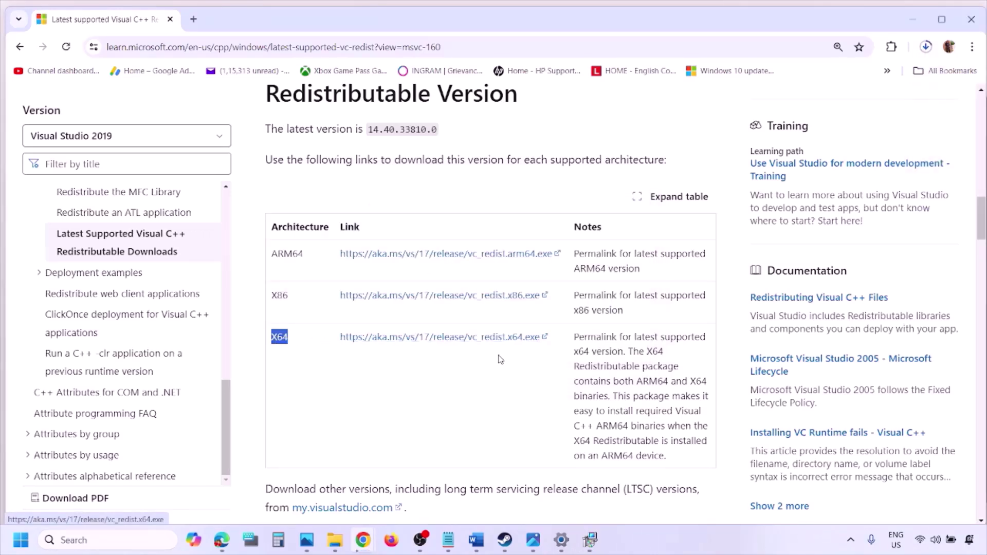
click(589, 546)
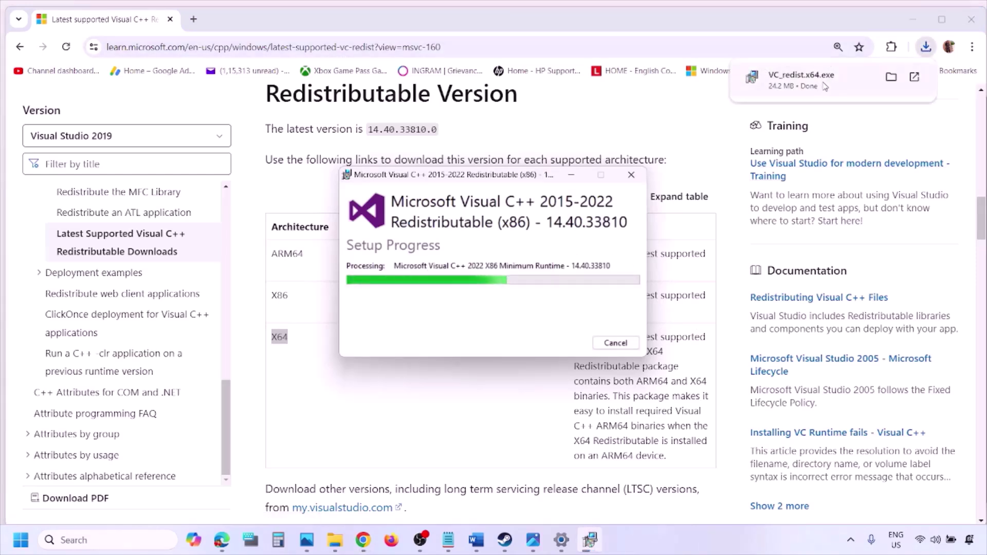
click(829, 69)
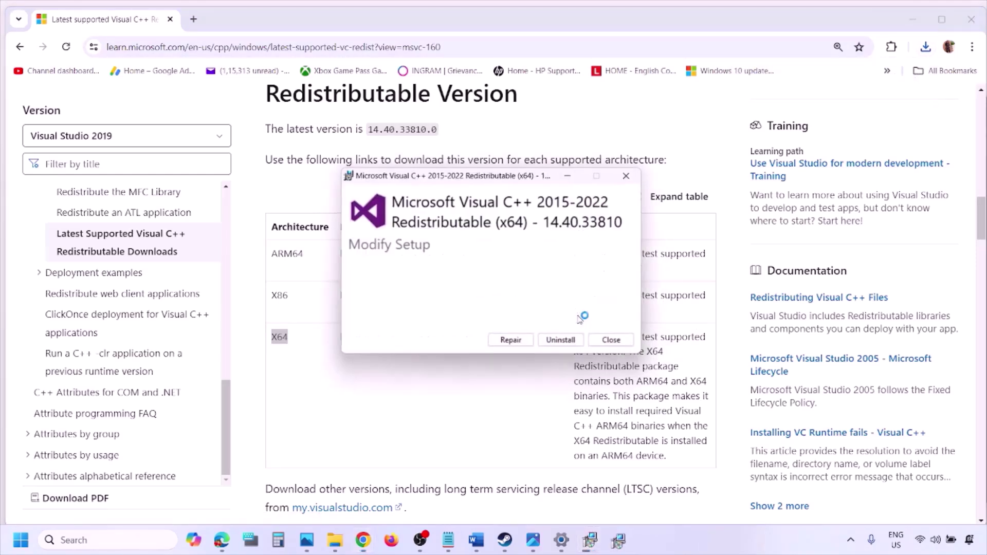
click(514, 342)
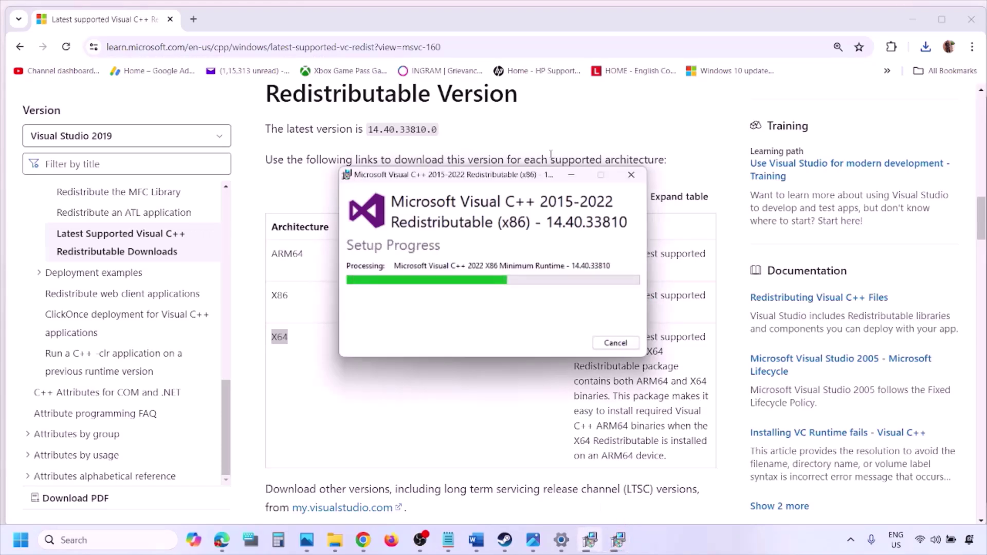
- Move the redistributable setup windows apart, and show the computer's Restart option without restarting
drag(542, 174, 314, 220)
drag(463, 174, 588, 230)
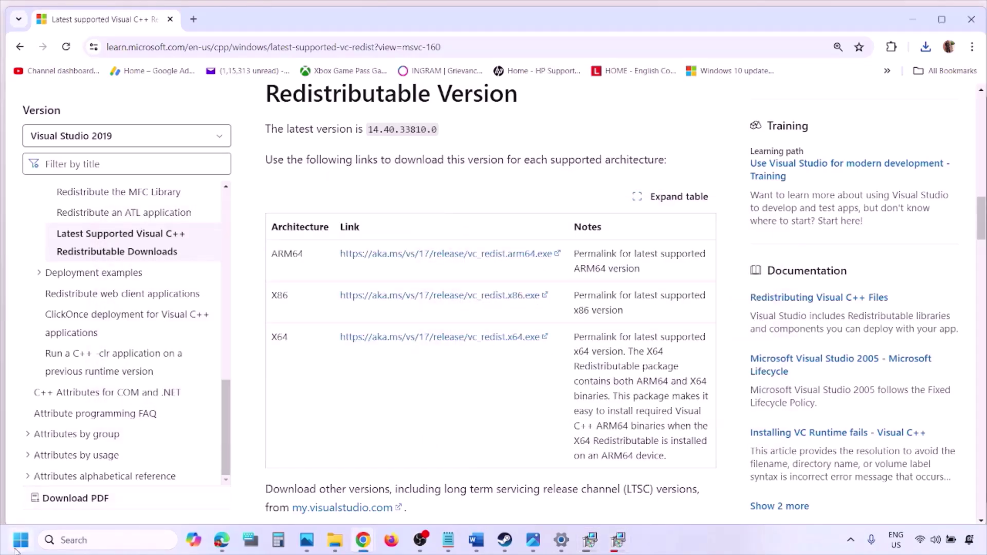
click(21, 539)
click(373, 496)
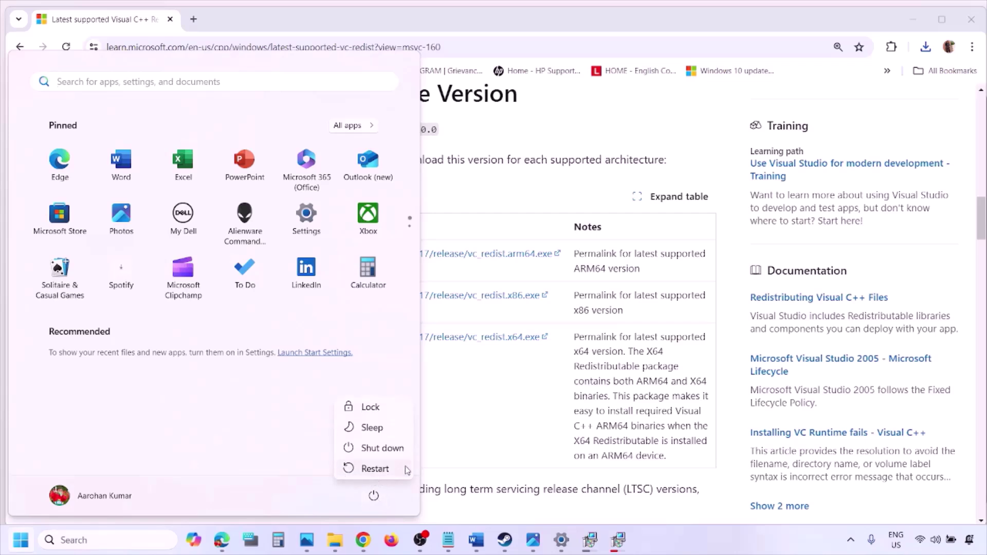
click(509, 436)
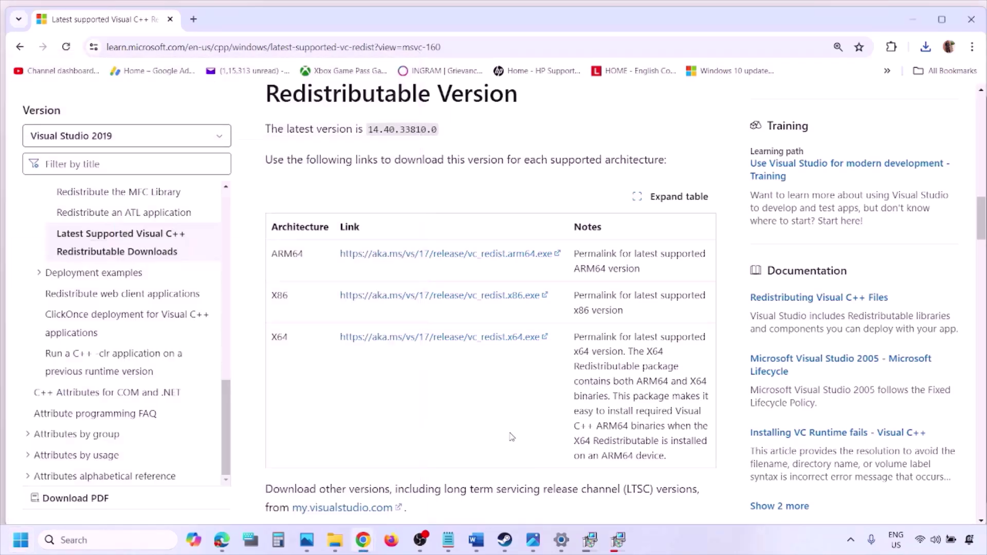
- Return to the Word notes, maximize the window, and highlight the Step 9 advice on unplugging external devices and USB adapters
click(475, 540)
scroll(422, 348, down, 3)
scroll(423, 349, down, 3)
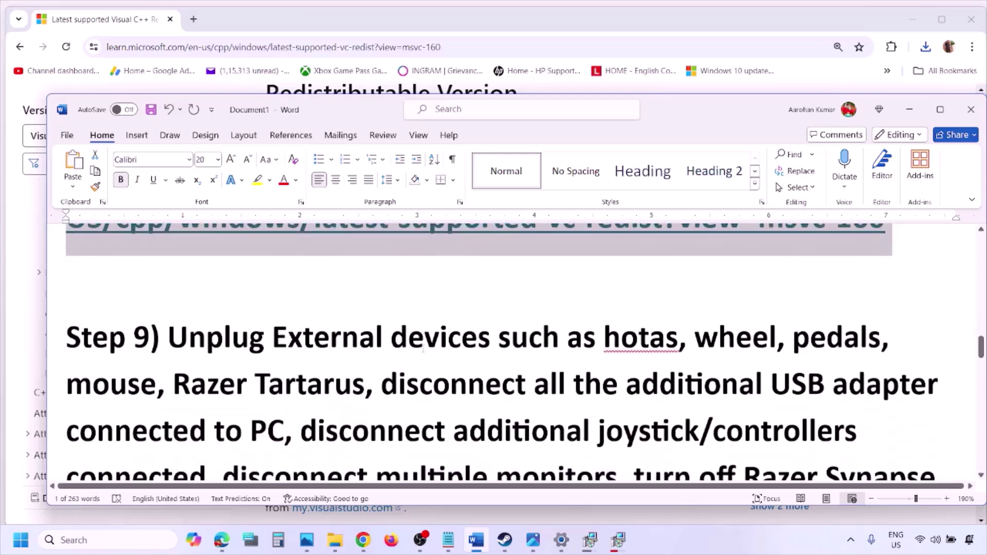
click(941, 110)
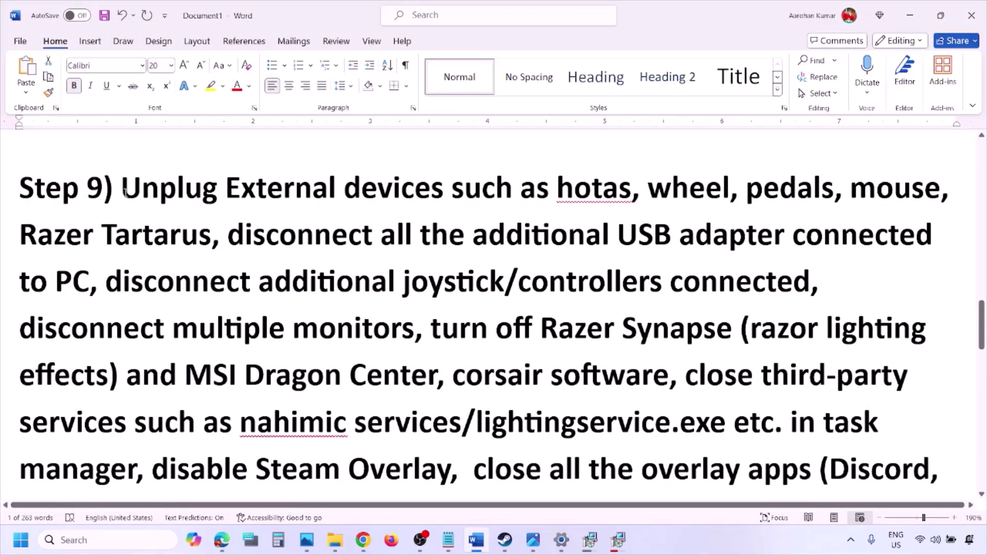
drag(124, 191, 791, 242)
click(730, 233)
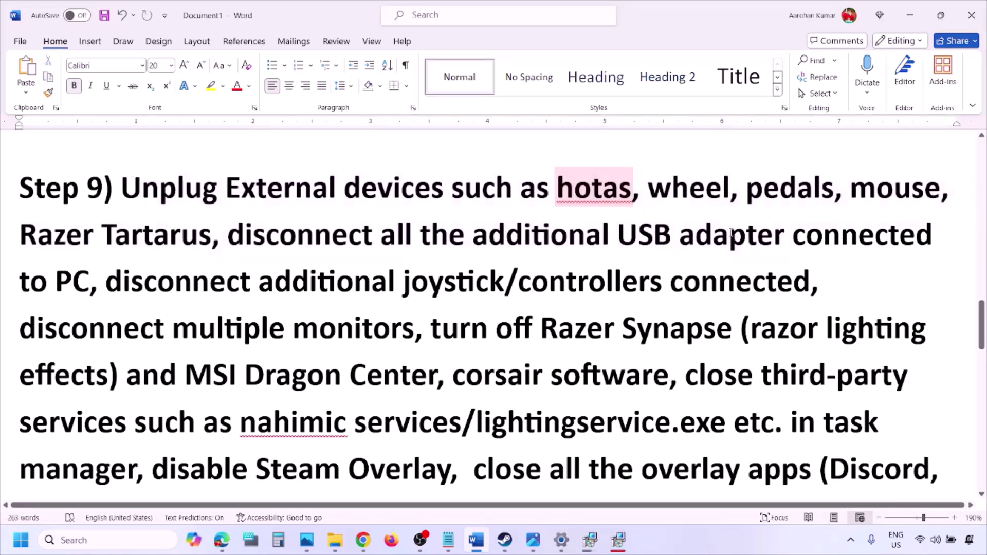
- Highlight the Step 9 items on additional controllers, multiple monitors, Razer Synapse and third-party services, and disabling Steam Overlay
drag(106, 282, 810, 283)
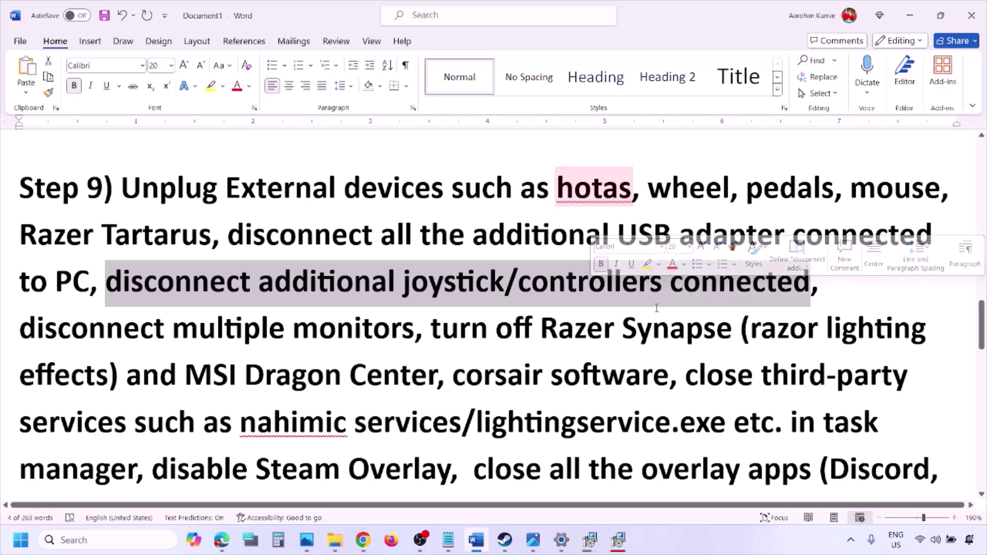
click(658, 284)
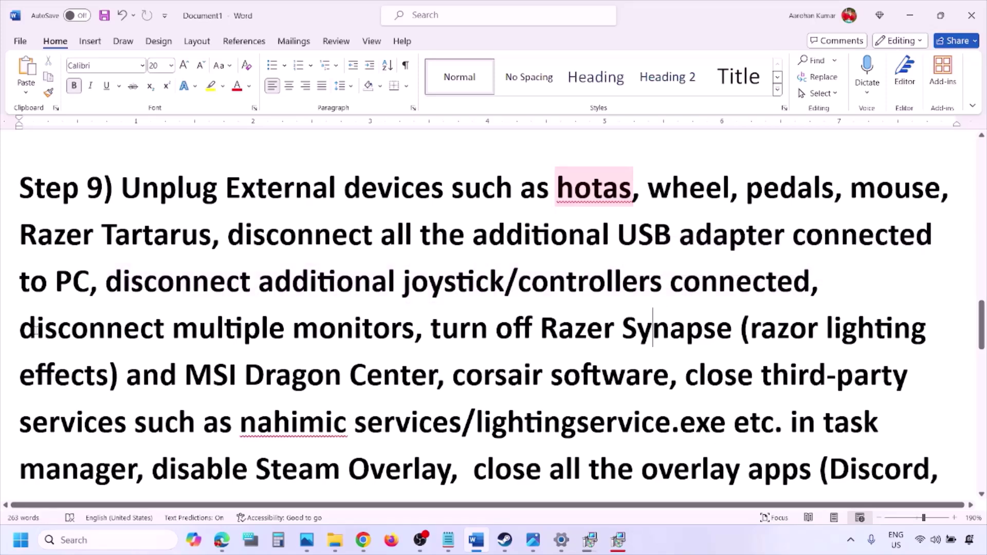
drag(33, 330, 414, 329)
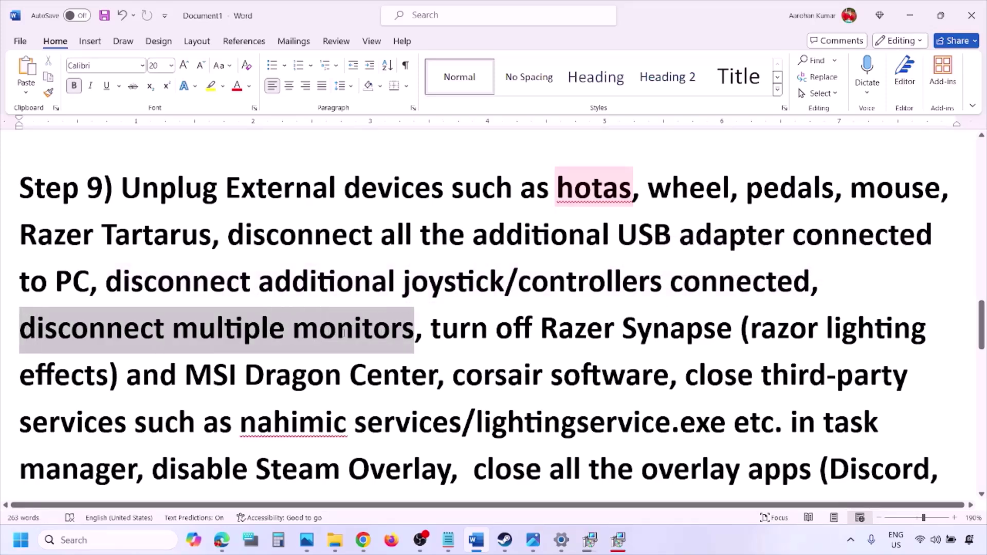
scroll(411, 291, down, 1)
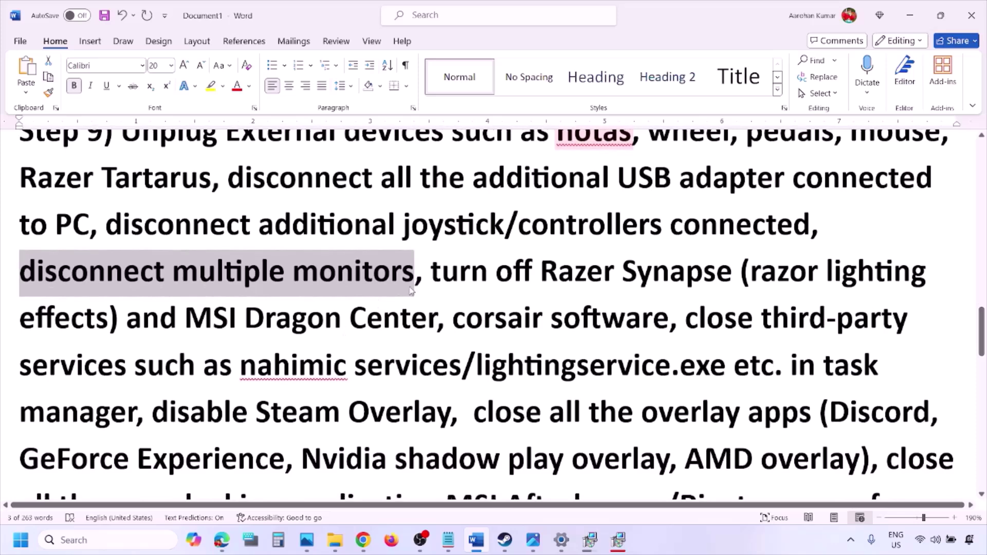
drag(432, 272, 137, 409)
scroll(196, 349, down, 1)
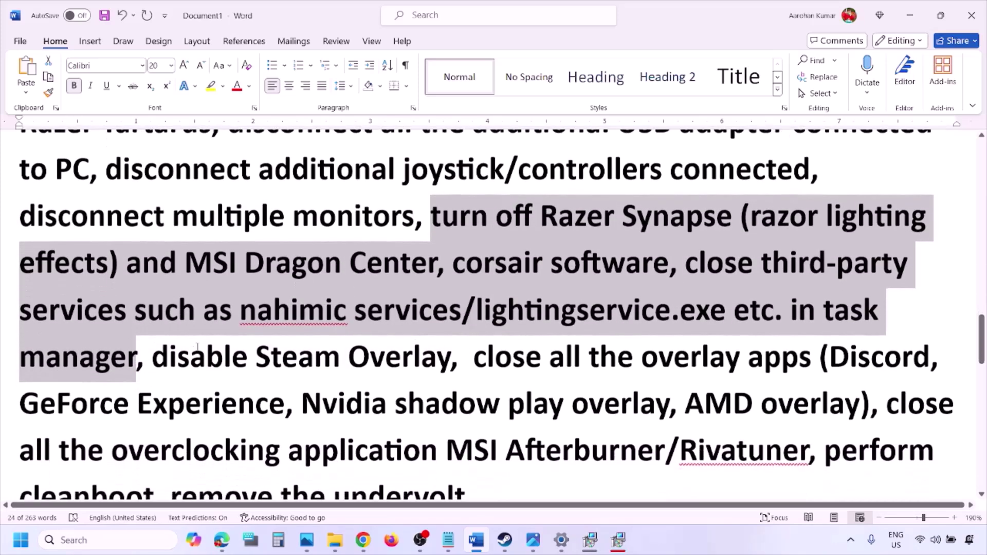
drag(153, 358, 449, 360)
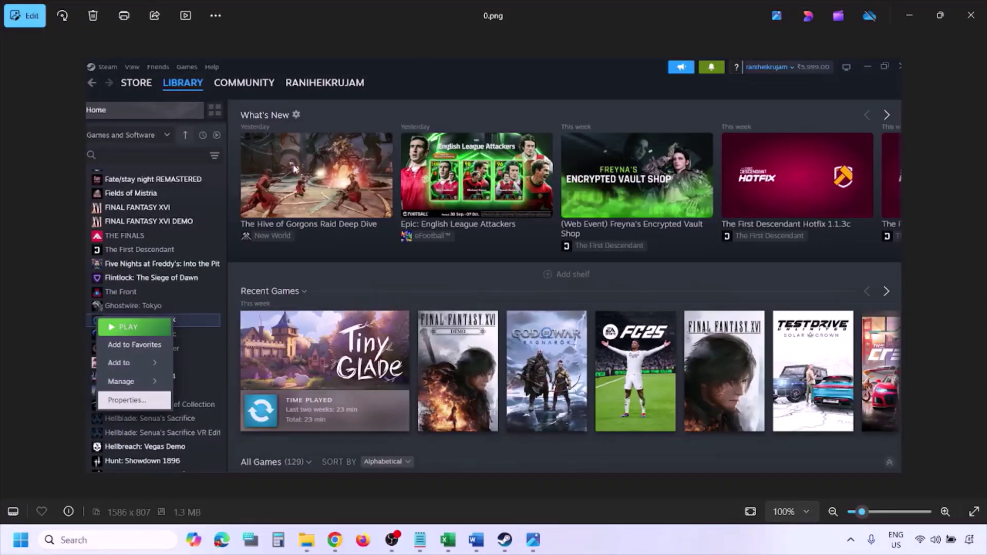
- View the 0.png screenshot of a Steam library game's Properties option in Photos, and advance to the next image
key(ctrl+plus)
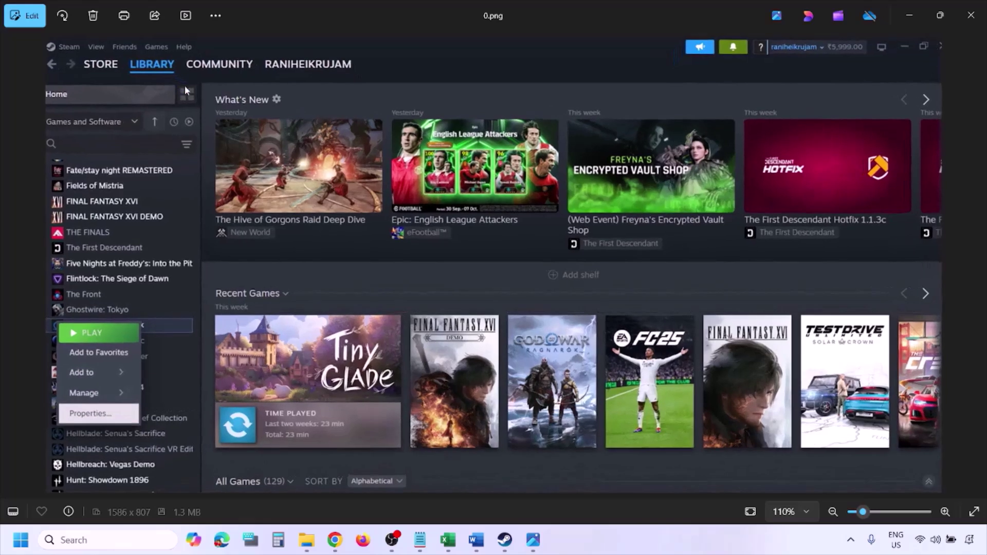
key(ctrl+minus)
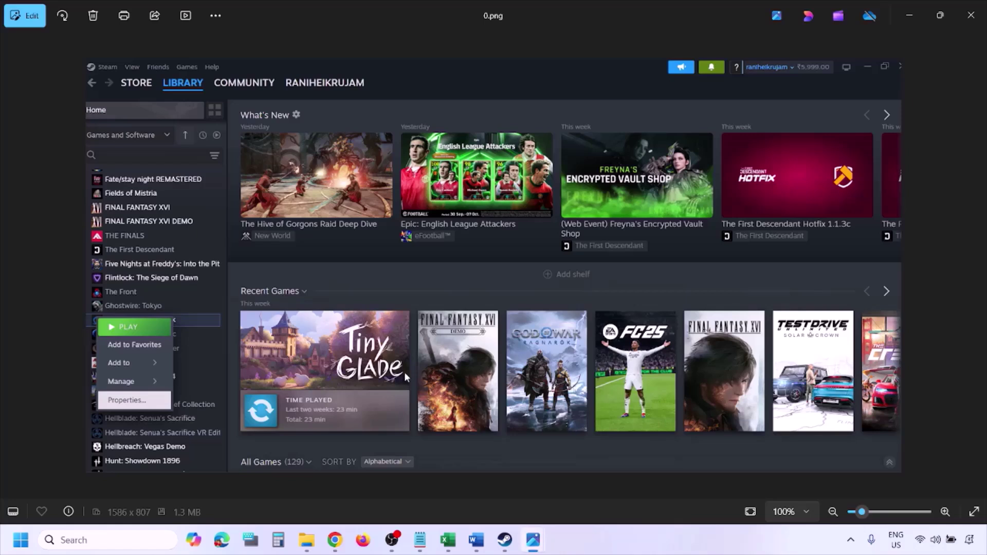
key(Right)
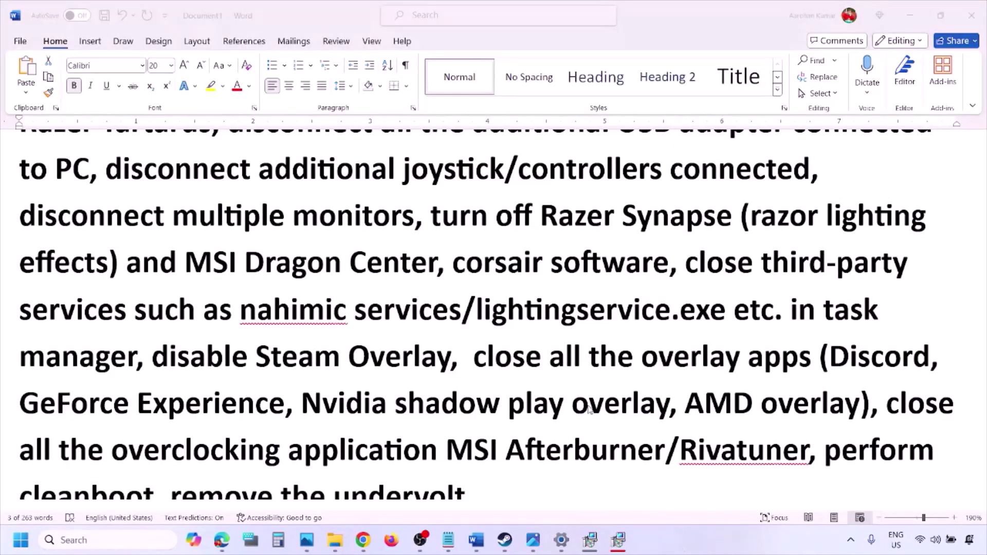
- Disable the in-game overlay in Discord's Game Overlay settings and in GeForce Experience's general settings
scroll(588, 409, down, 2)
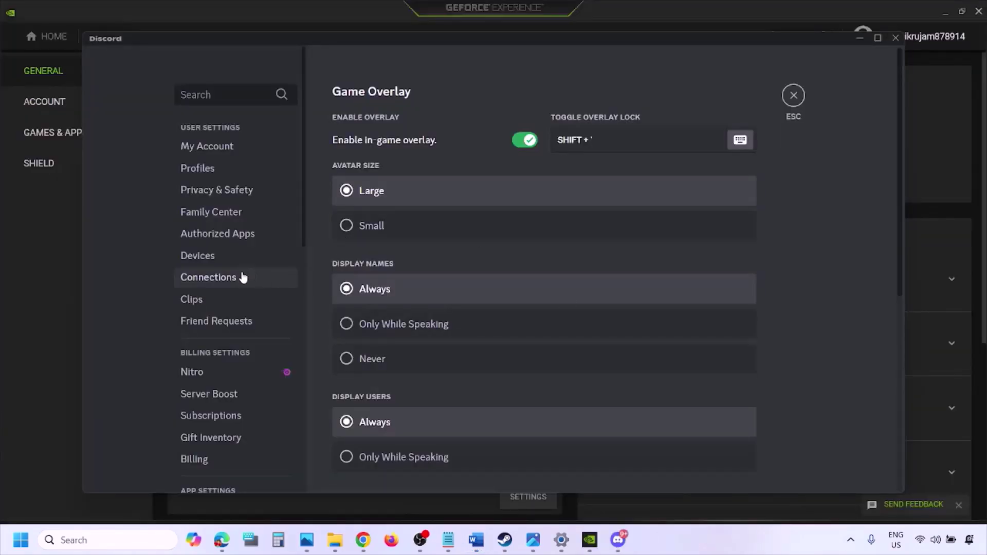
scroll(242, 275, down, 10)
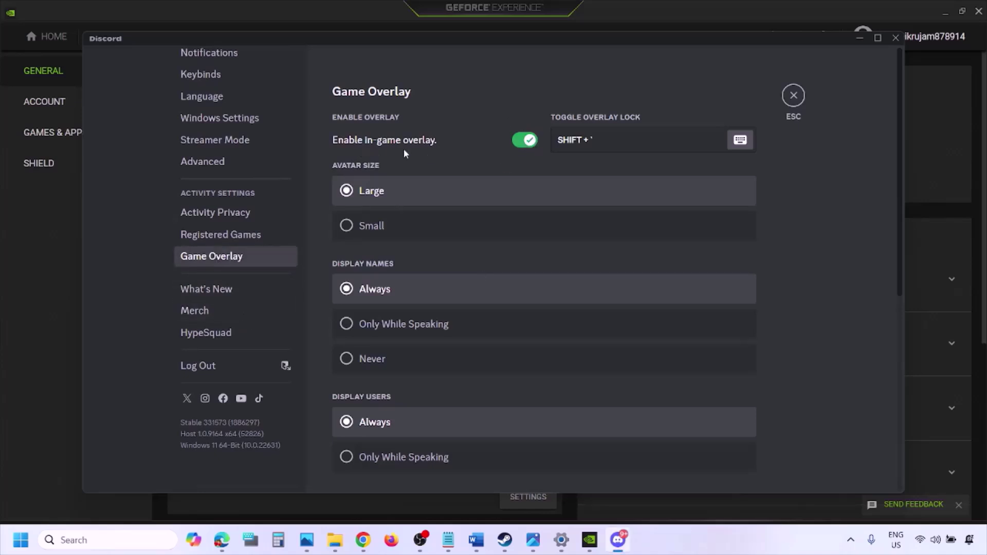
click(516, 142)
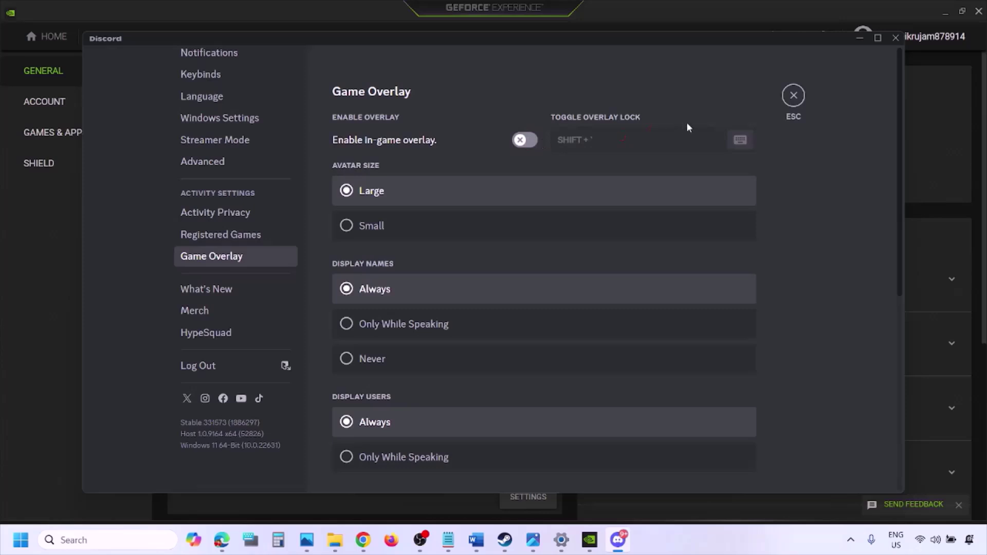
click(591, 541)
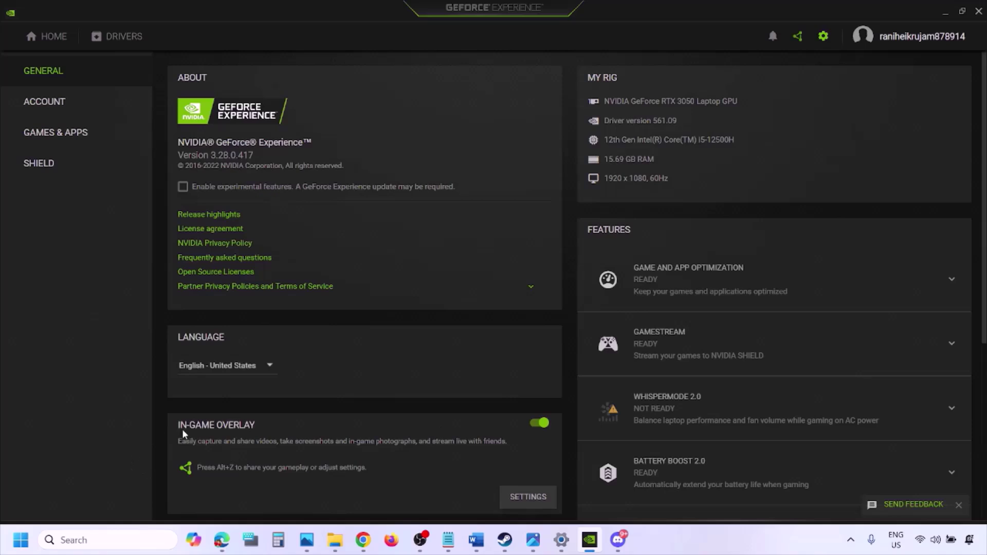
click(538, 424)
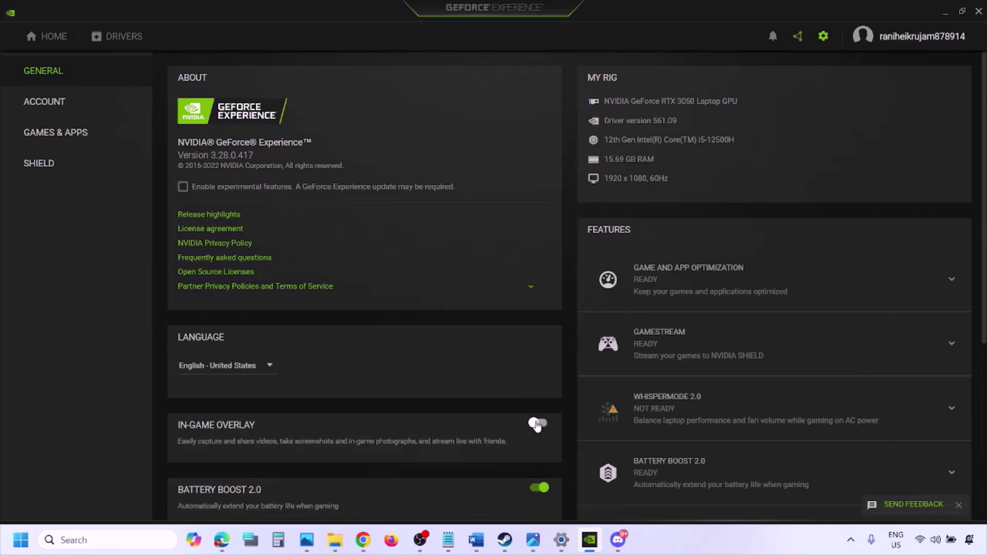
- Return to the Word notes and highlight the Step 9 phrase "close all the overlay apps"
click(476, 540)
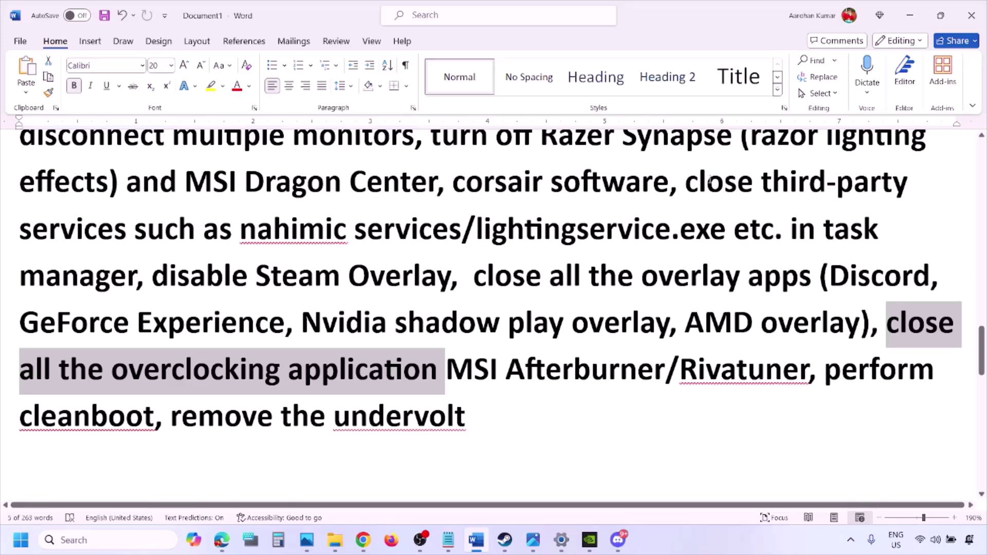
scroll(709, 180, up, 3)
scroll(501, 302, down, 2)
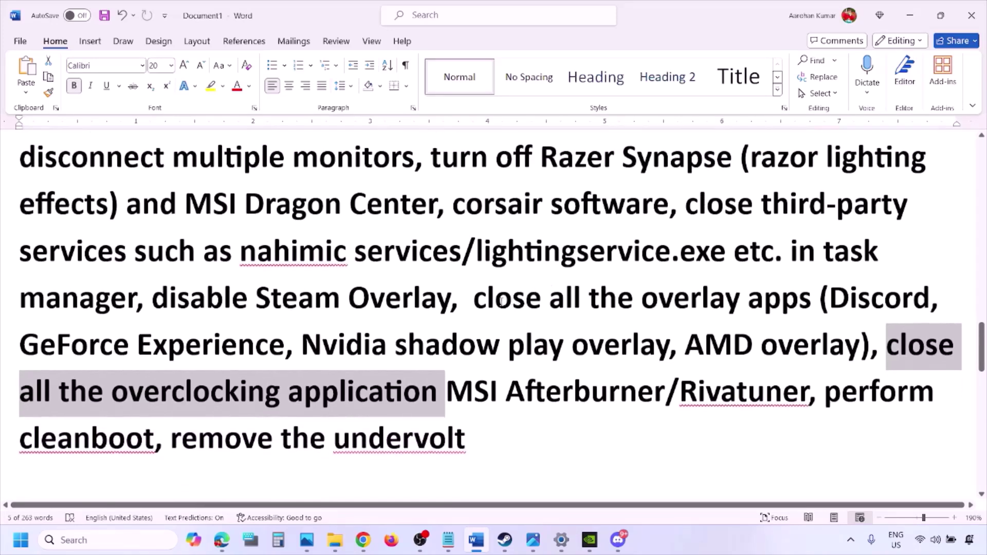
drag(487, 301, 771, 309)
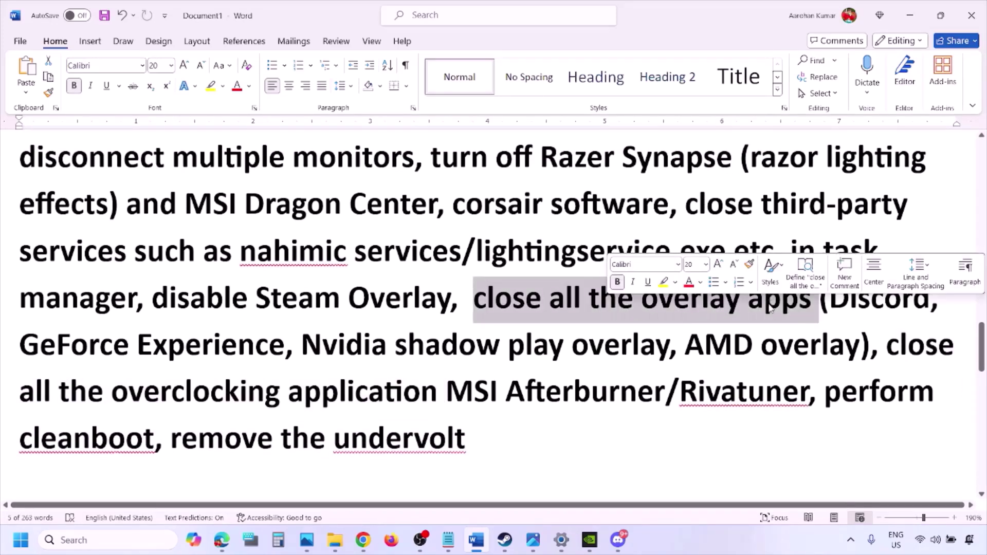
click(542, 304)
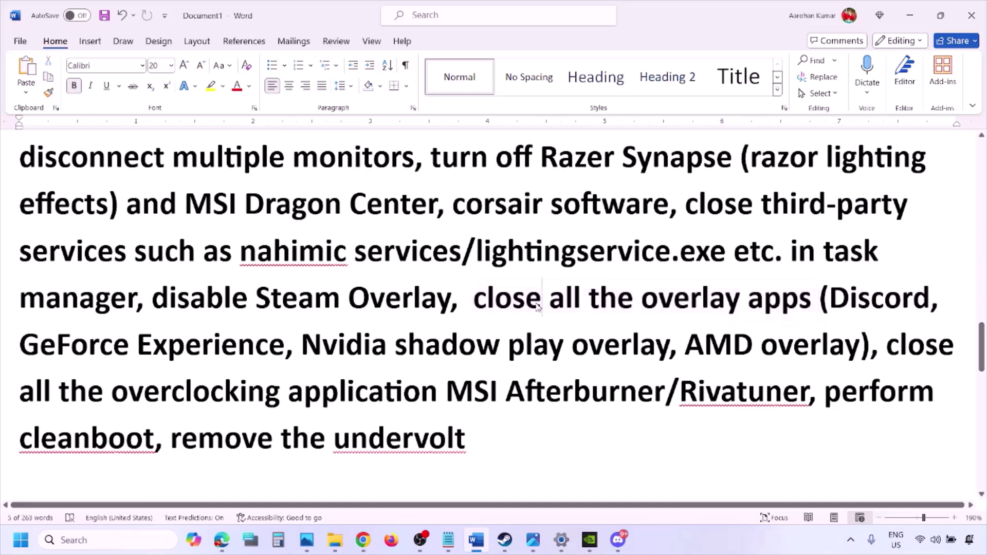
drag(474, 300, 817, 303)
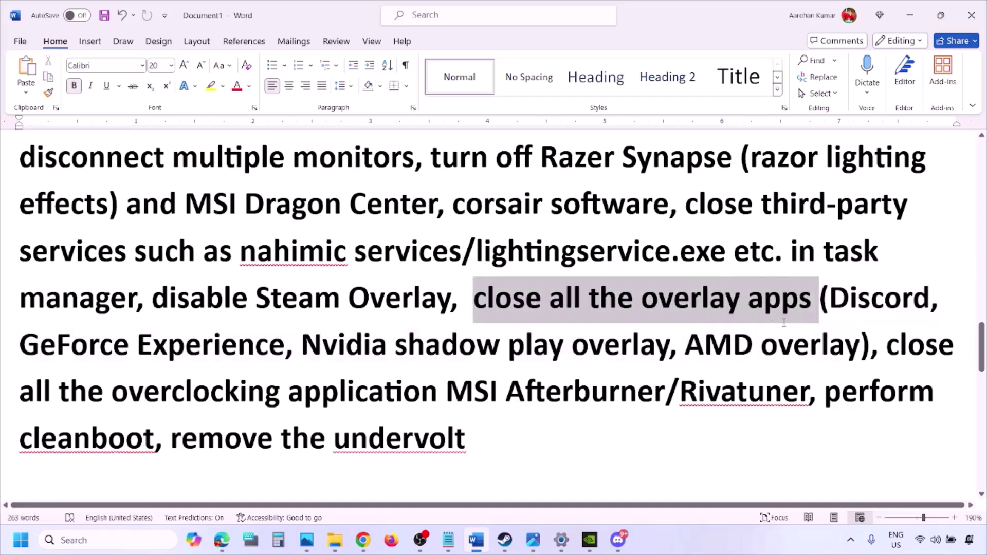
- Quit the Discord, NVIDIA, G HUB and pink-icon apps running in the background
click(852, 543)
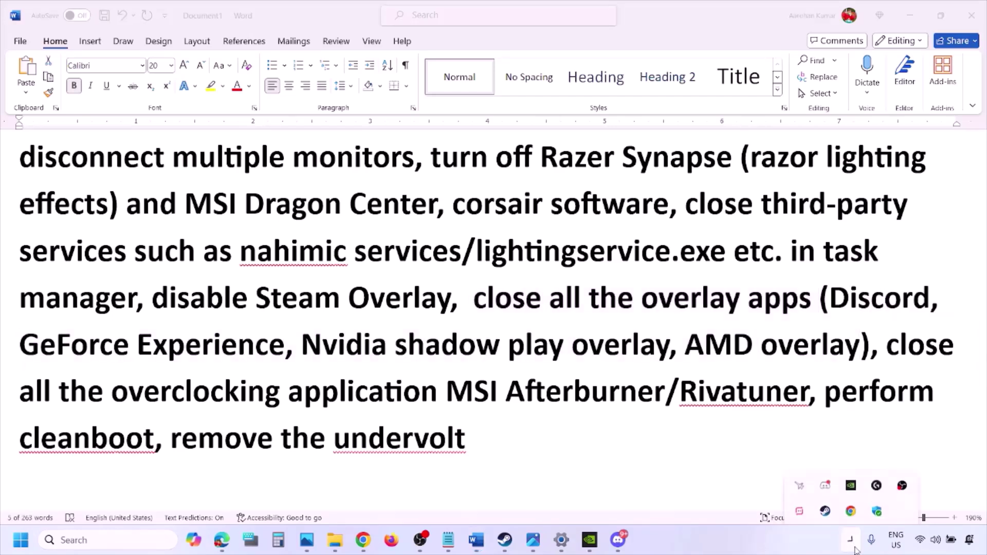
right_click(825, 477)
click(868, 464)
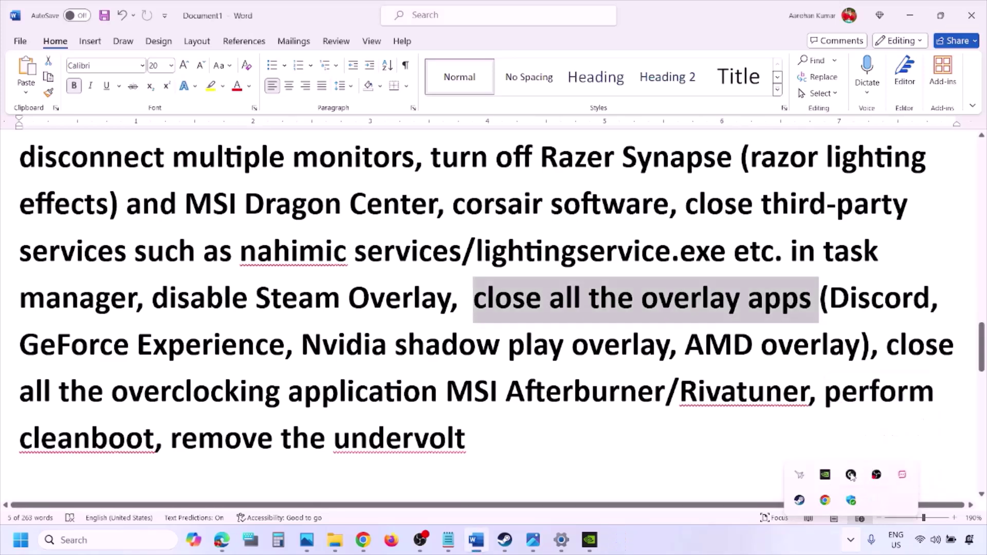
right_click(825, 476)
click(857, 472)
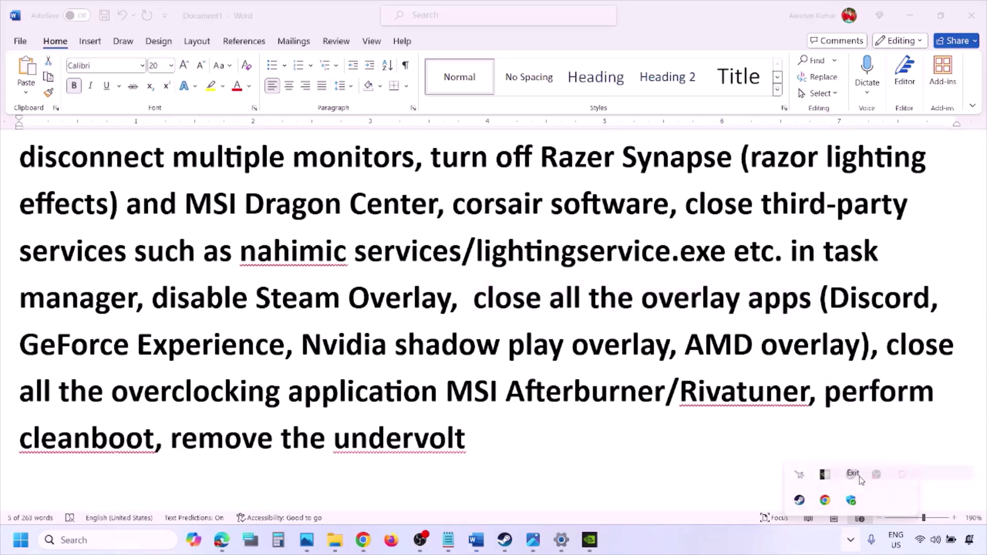
right_click(825, 474)
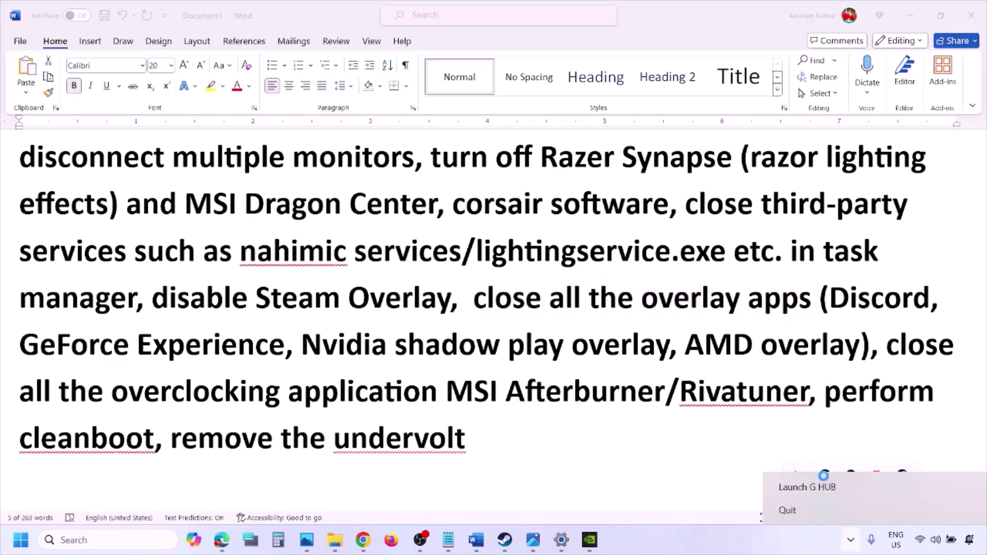
click(816, 510)
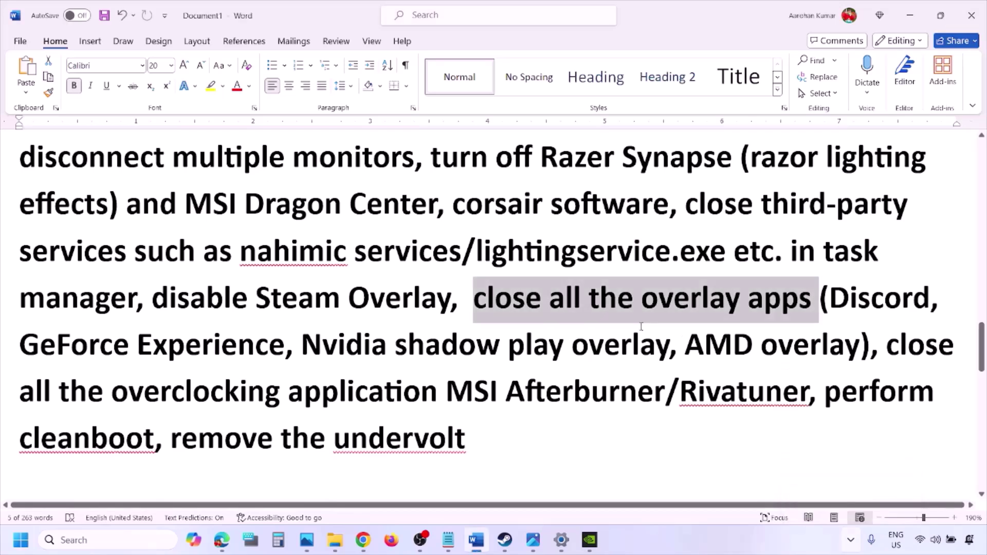
click(851, 539)
right_click(851, 478)
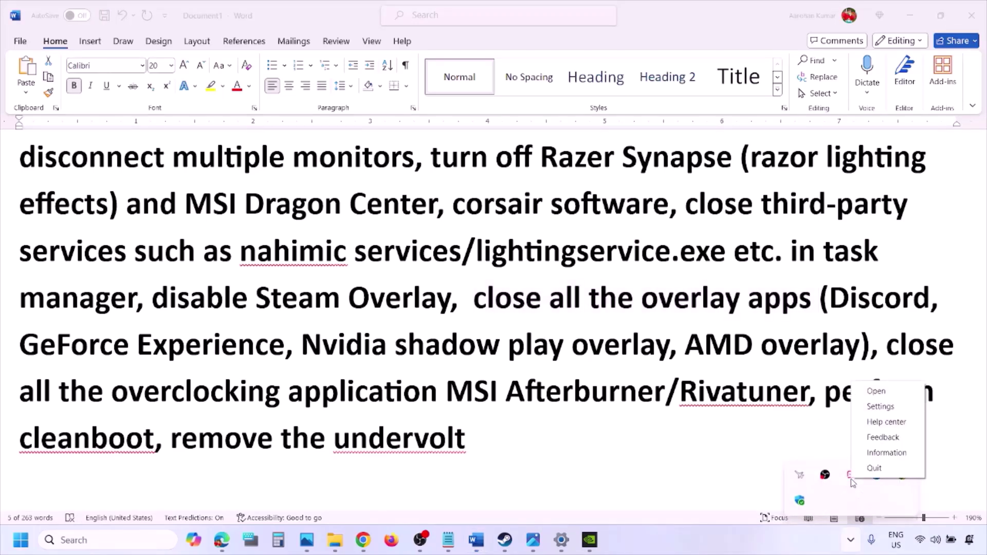
click(876, 465)
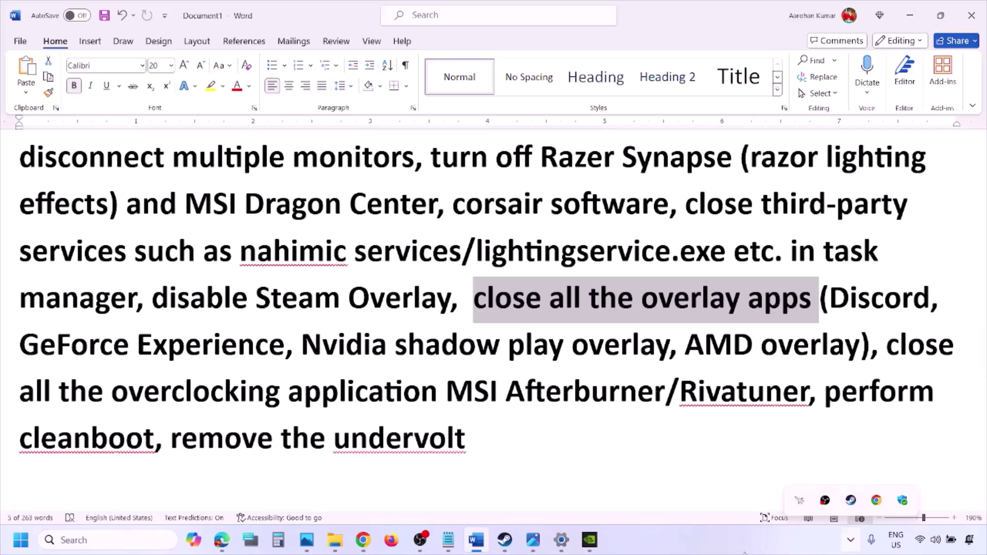
click(851, 539)
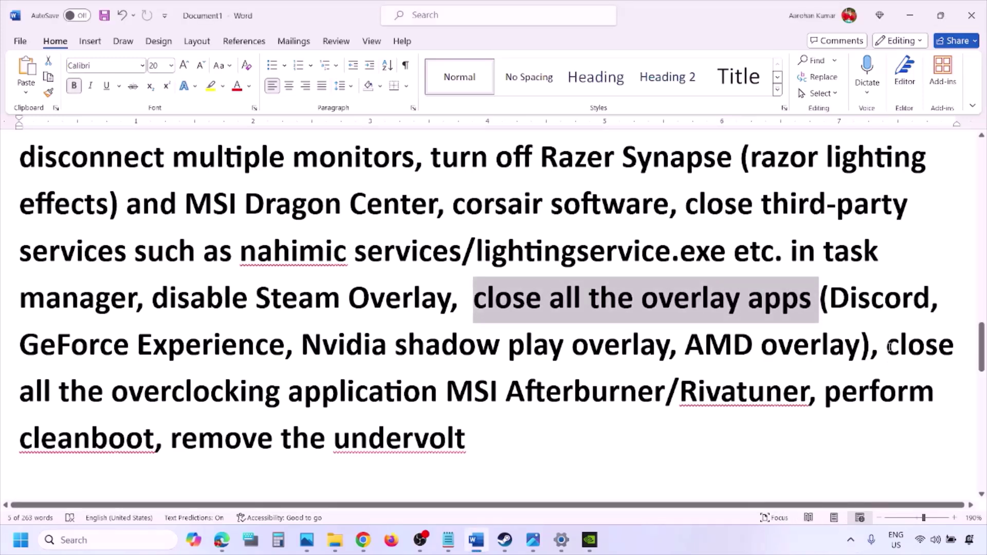
- Highlight the advice on closing overclocking applications in the notes, and close the MSI Afterburner background app
drag(888, 347, 474, 393)
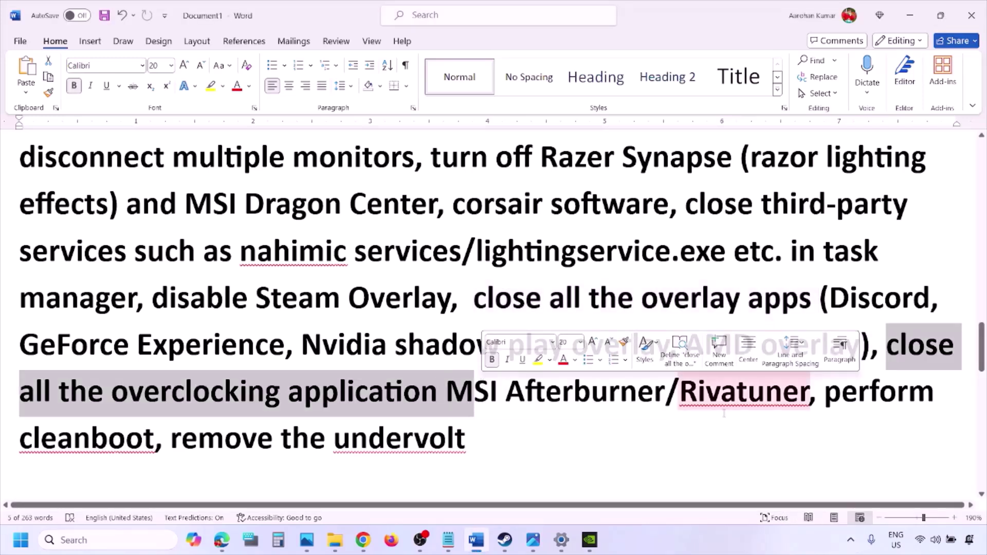
click(852, 539)
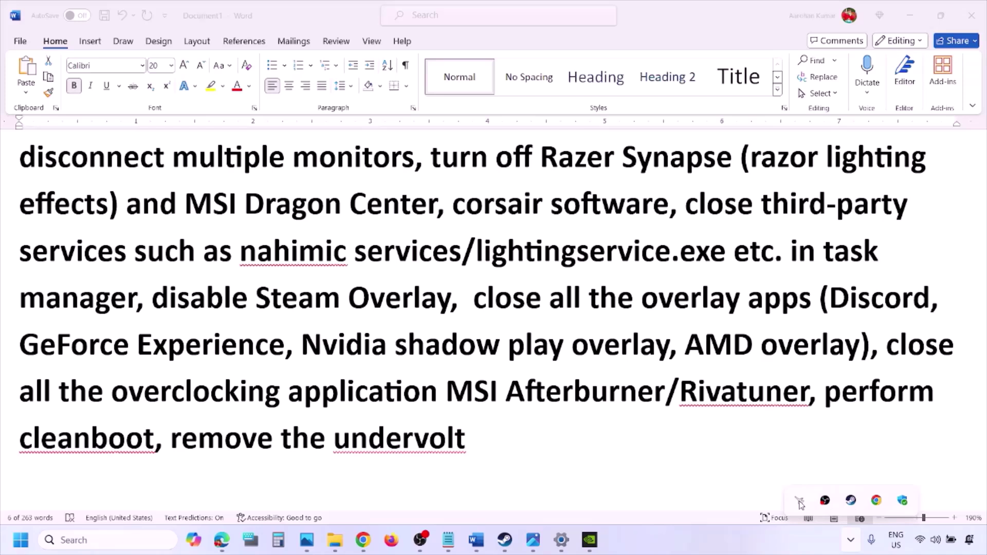
right_click(800, 503)
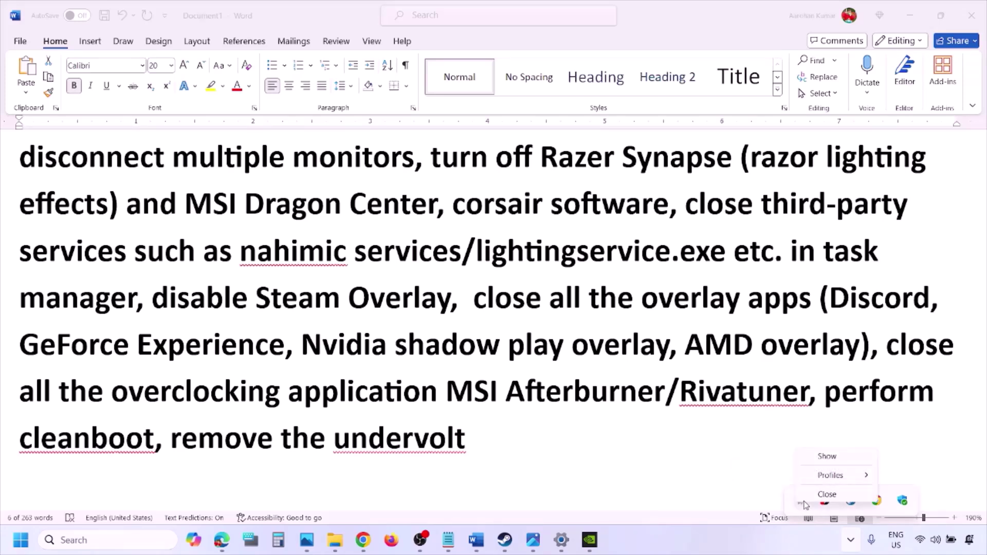
click(828, 494)
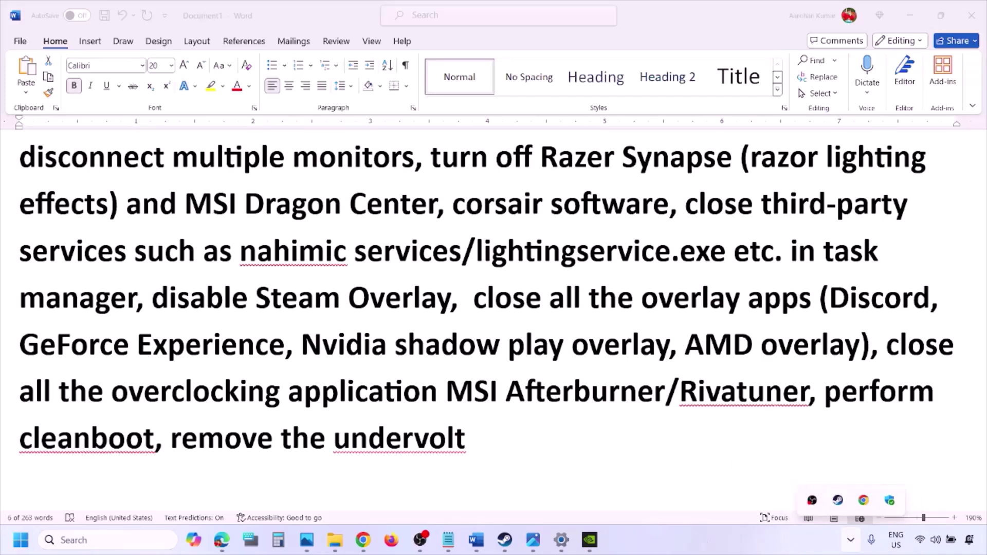
- Highlight the clean boot advice, find and open System Configuration, and hide all Microsoft services in its services list
drag(681, 391, 907, 392)
click(62, 537)
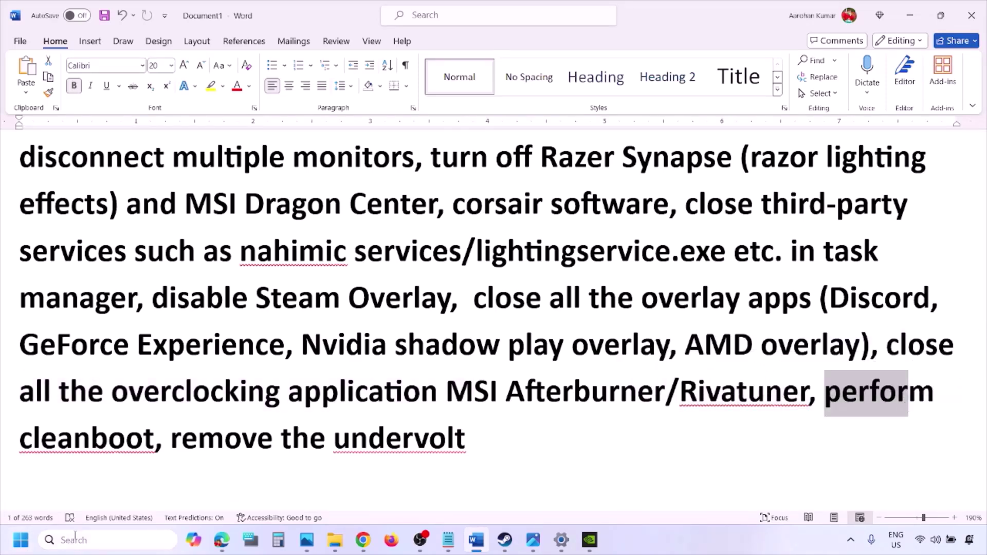
text(ystem)
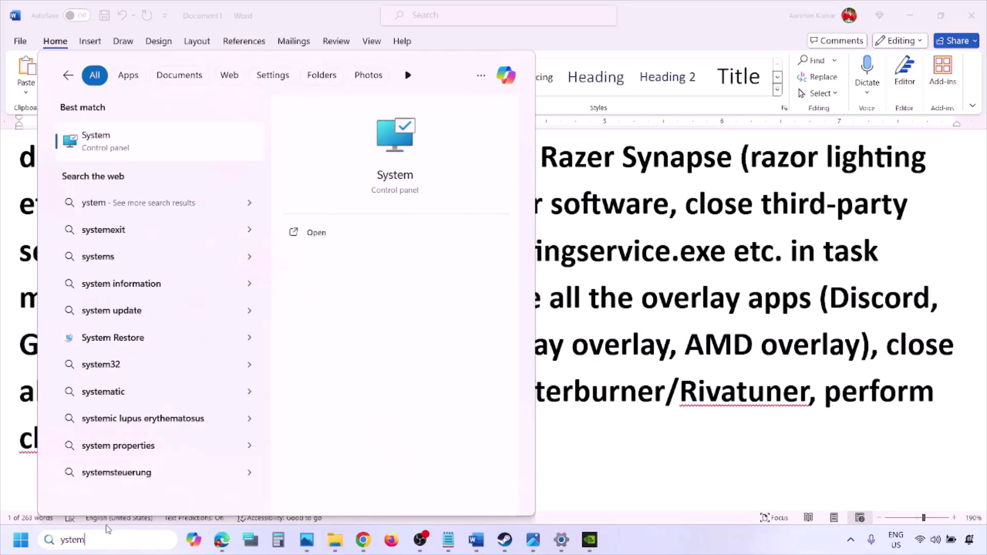
text(s)
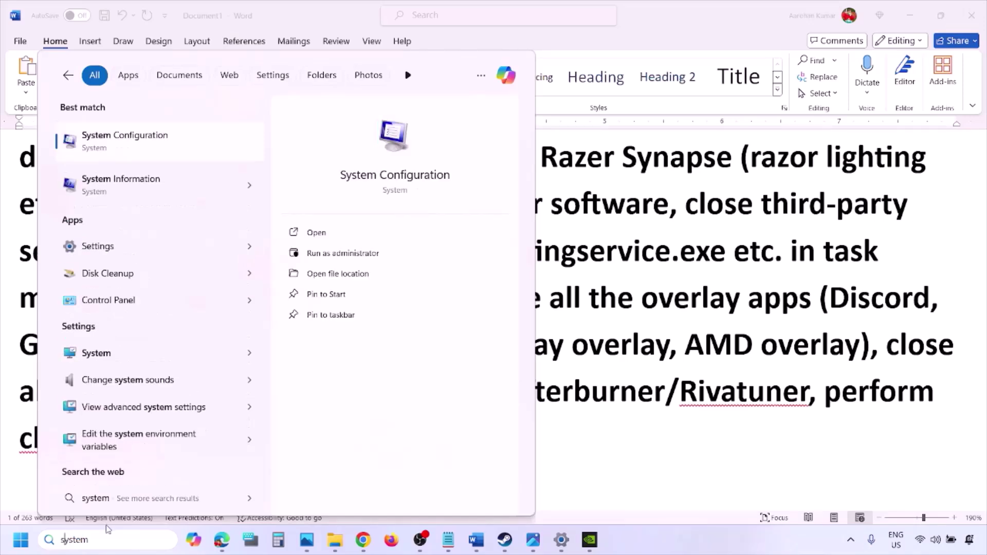
click(156, 146)
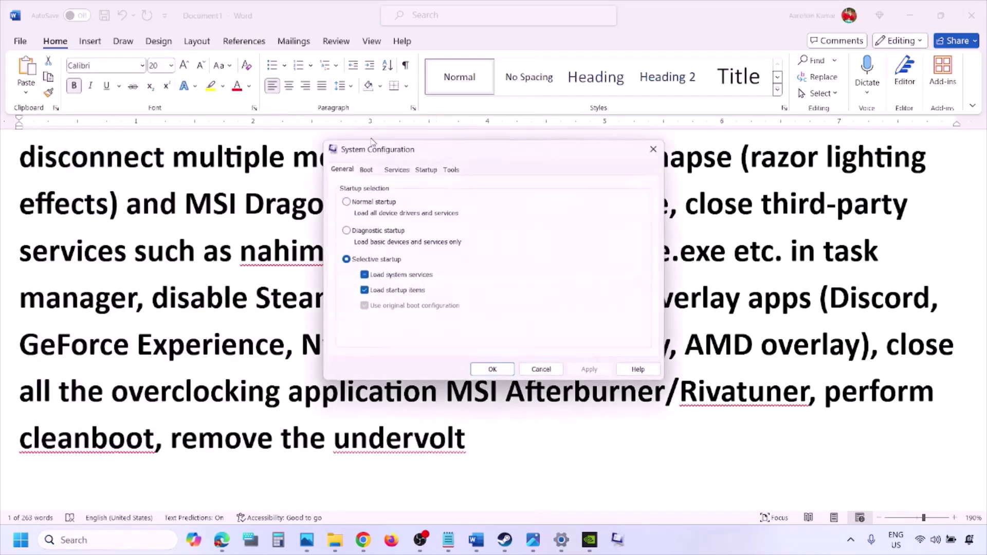
click(406, 170)
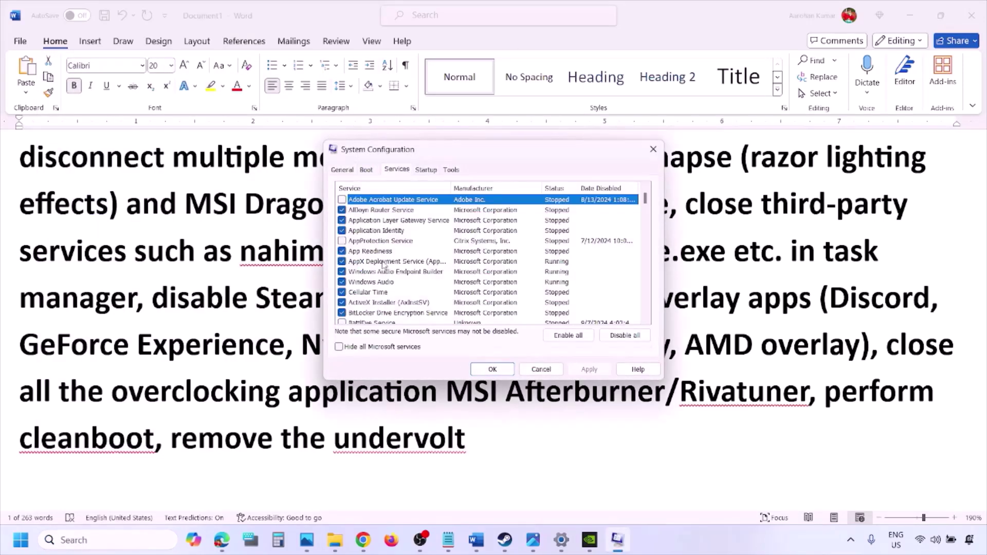
click(339, 348)
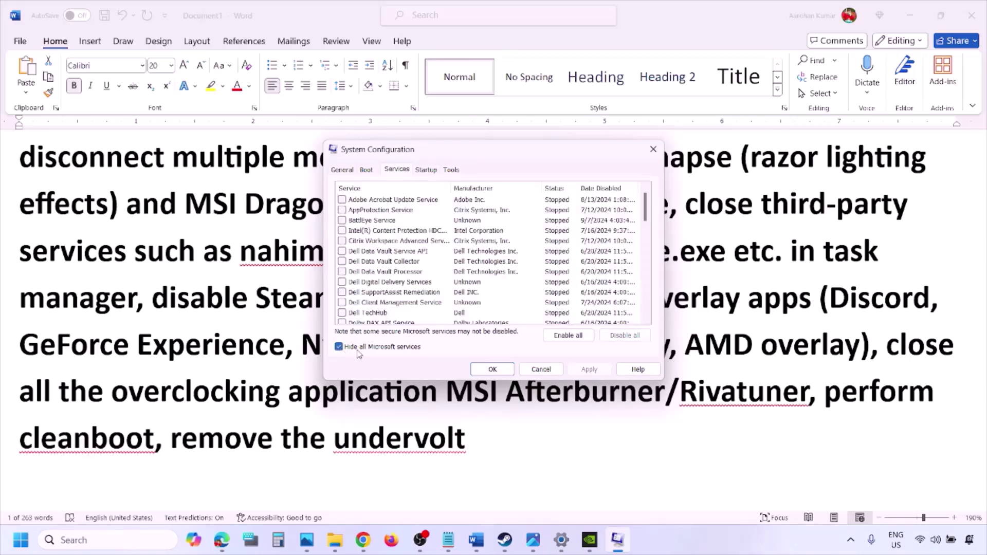